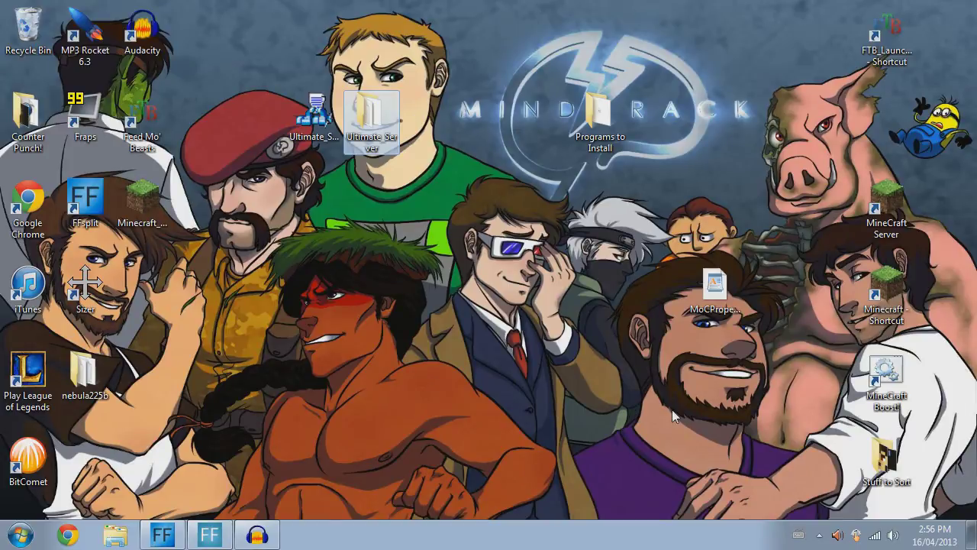
- Open the Feed the Beast launcher and browse the YogCraft, Direwolf20 and Pax Challenge modpacks
{"action": "left_click", "coordinate": [512, 283]}
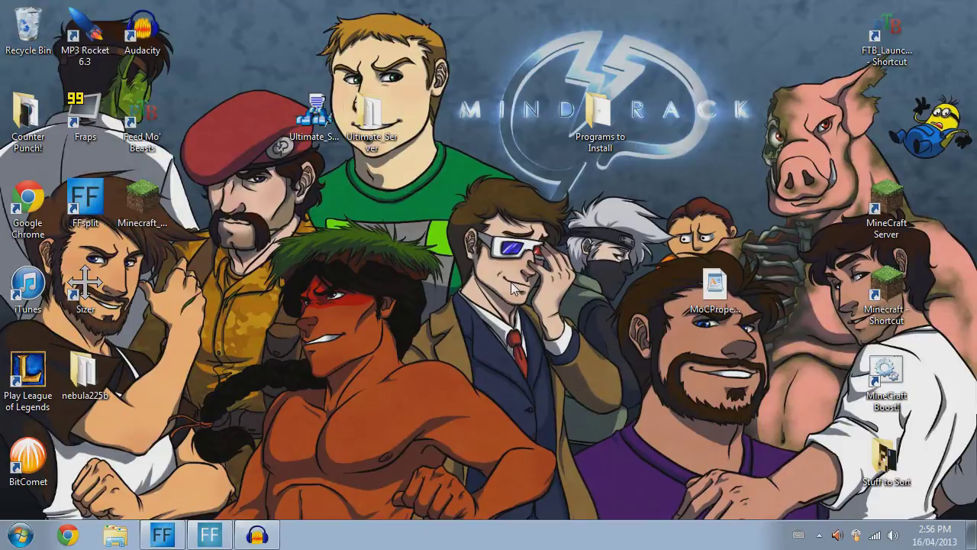
{"action": "left_click", "coordinate": [146, 116]}
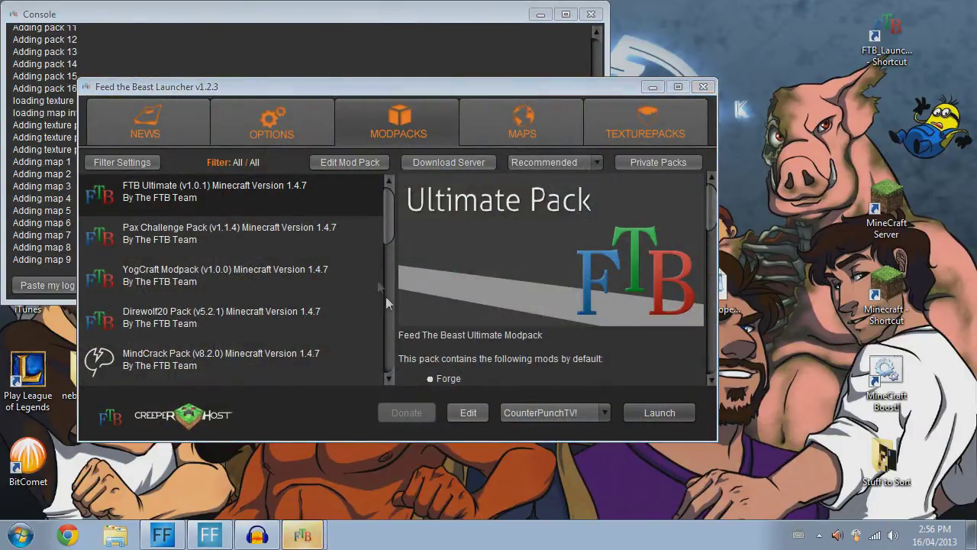
{"action": "left_click", "coordinate": [248, 268]}
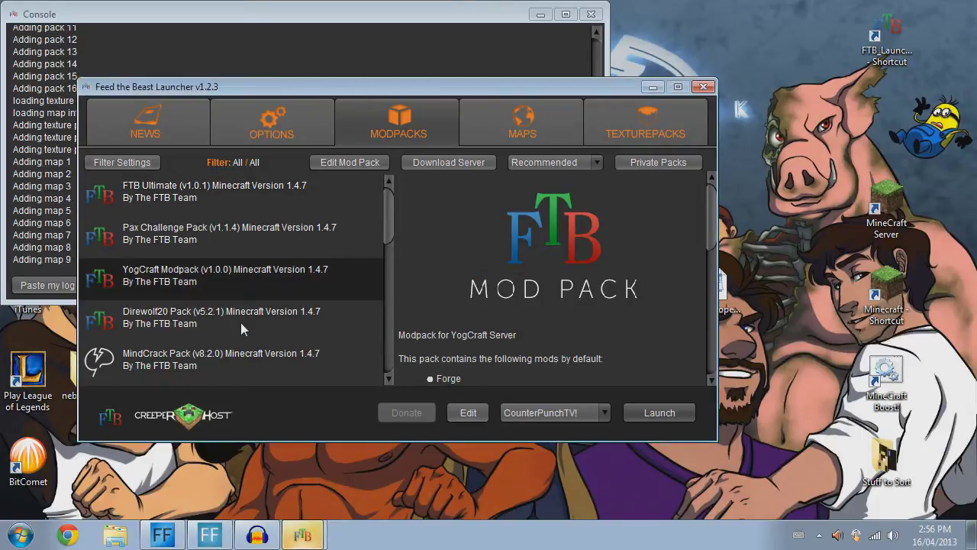
{"action": "left_click", "coordinate": [241, 321]}
{"action": "left_click", "coordinate": [260, 245]}
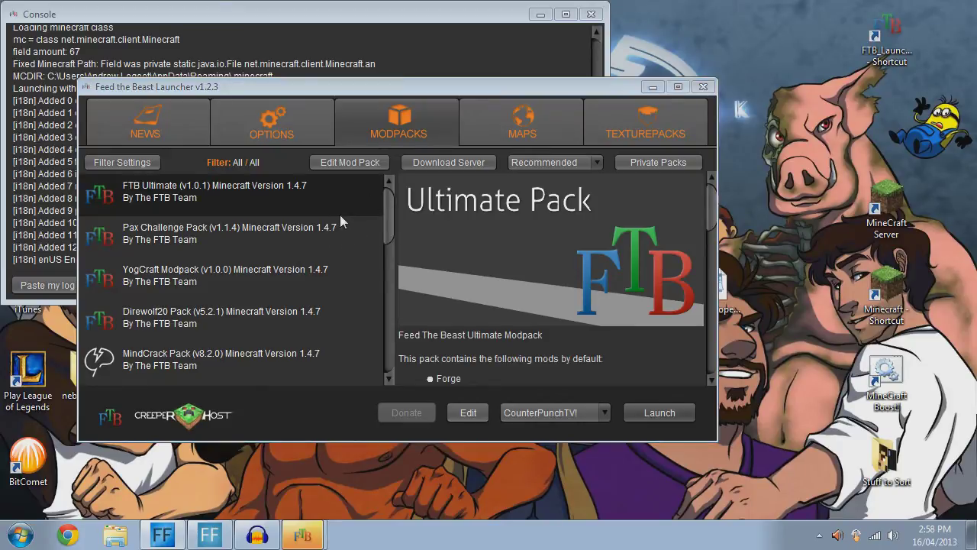
- Look over the launcher's console and options, and move the launcher window aside to uncover the console log
{"action": "left_click", "coordinate": [323, 19]}
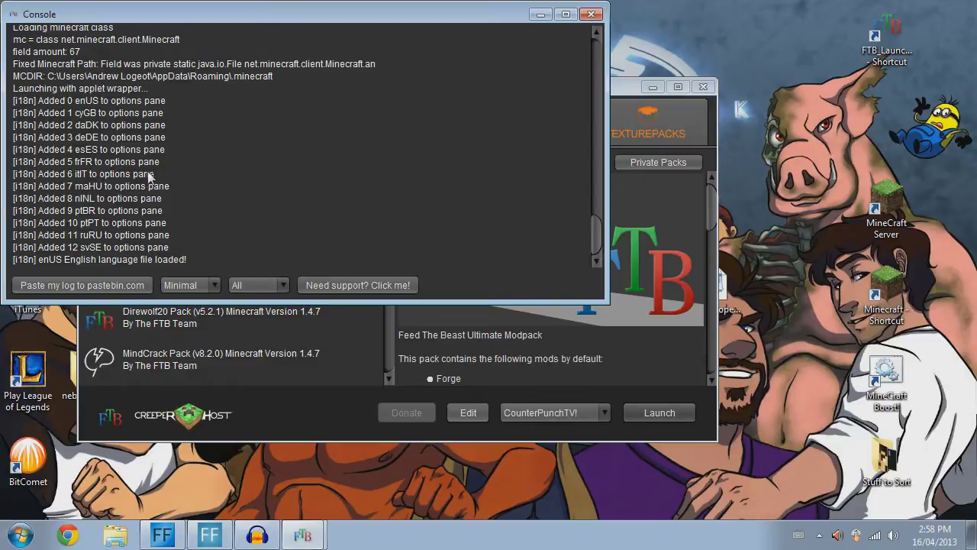
{"action": "left_click", "coordinate": [302, 425]}
{"action": "left_click", "coordinate": [271, 122]}
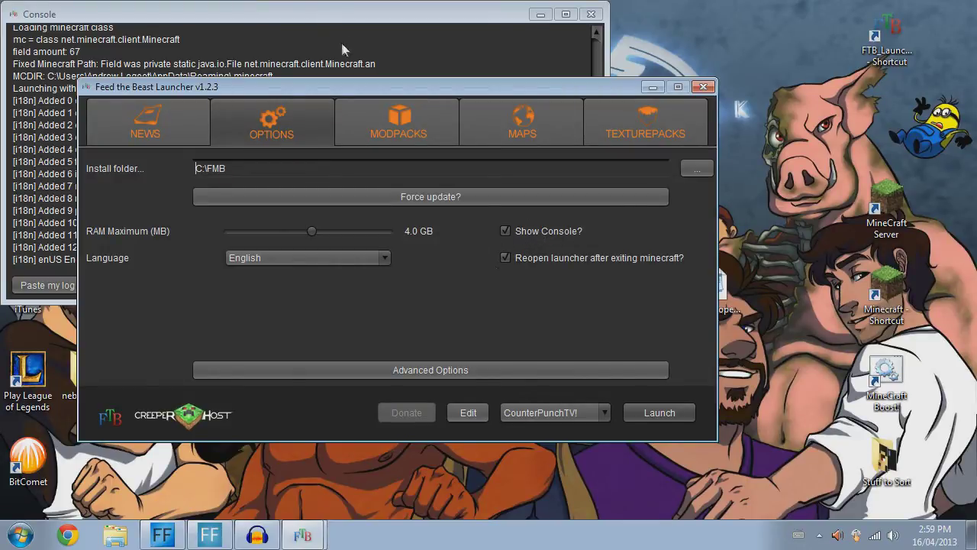
{"action": "left_click", "coordinate": [353, 18]}
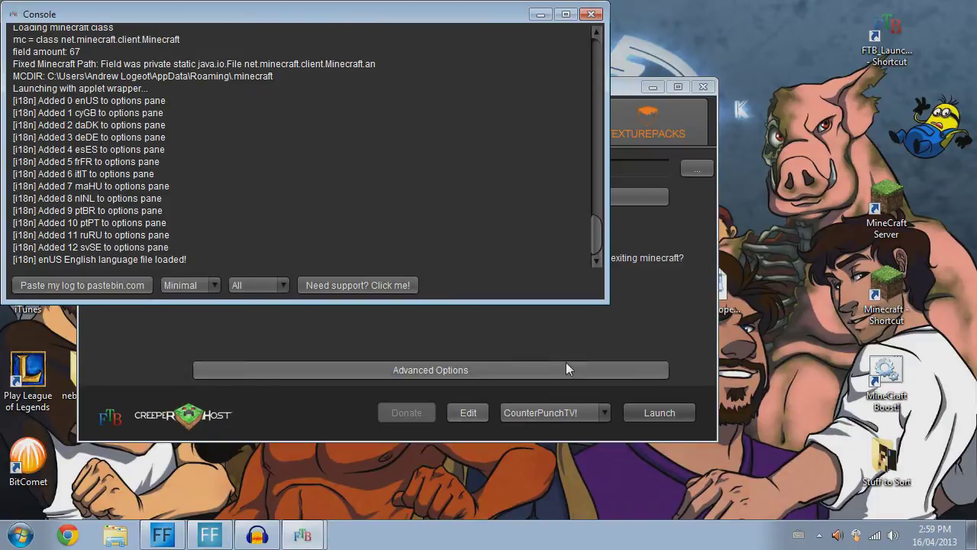
{"action": "left_click", "coordinate": [625, 330]}
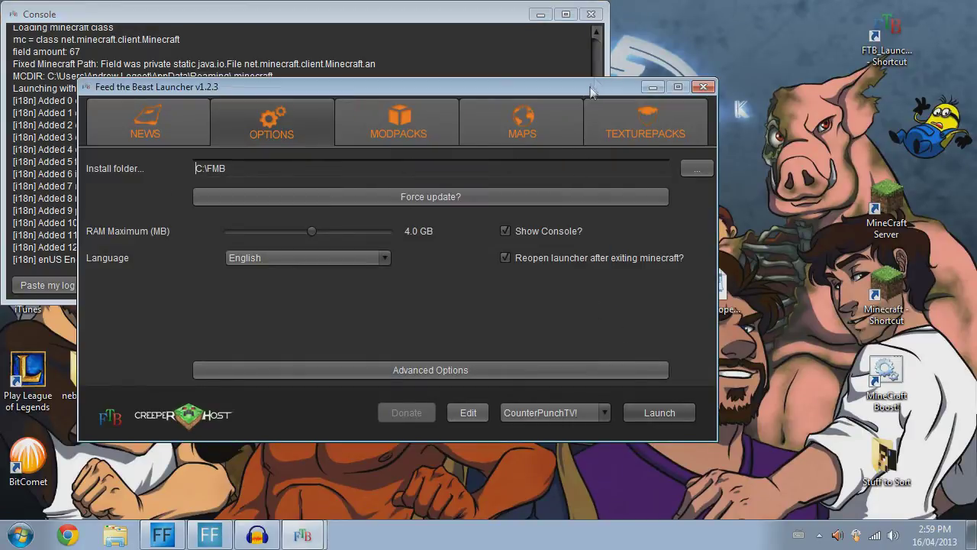
{"action": "left_click_drag", "start_coordinate": [592, 87], "coordinate": [706, 125]}
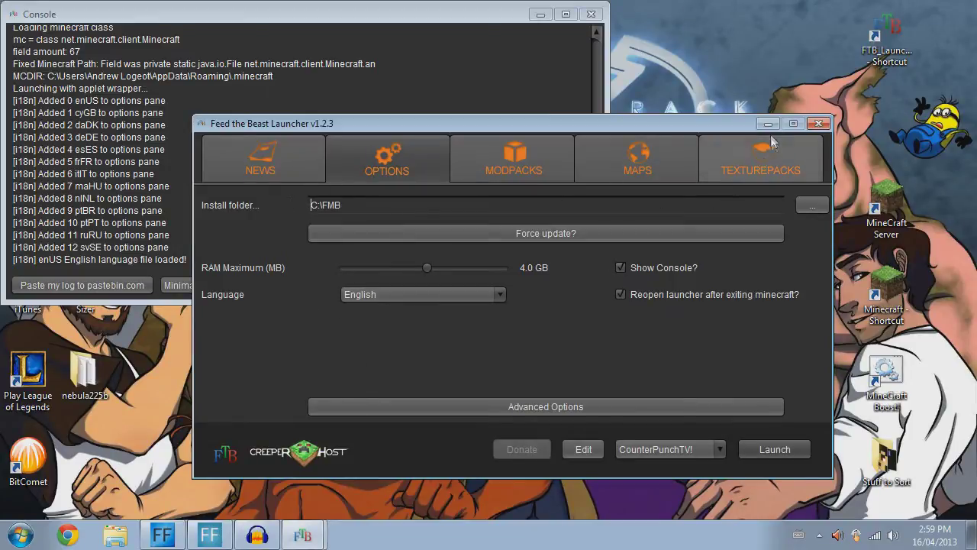
- Launch the FTB Ultimate modpack without updating it and maximize the game window
{"action": "left_click", "coordinate": [520, 161]}
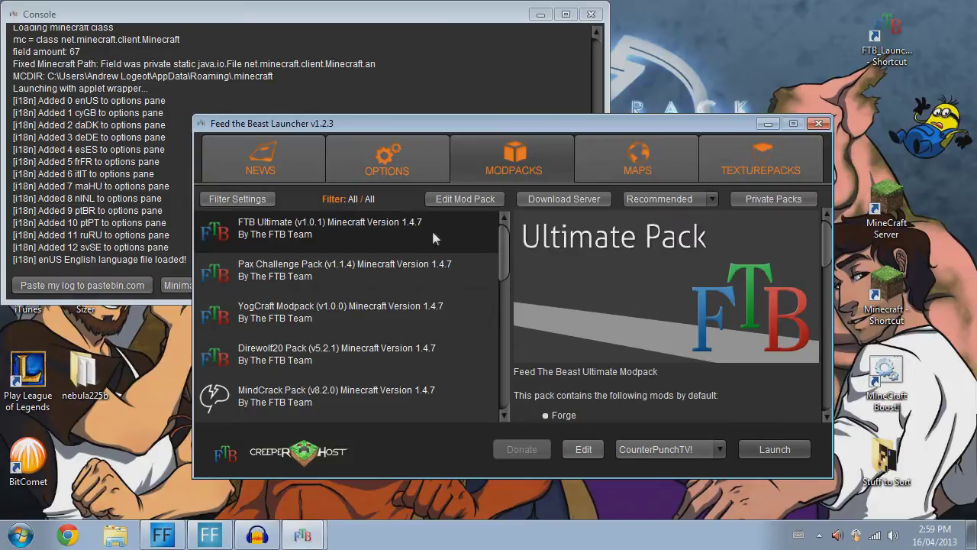
{"action": "left_click", "coordinate": [784, 451]}
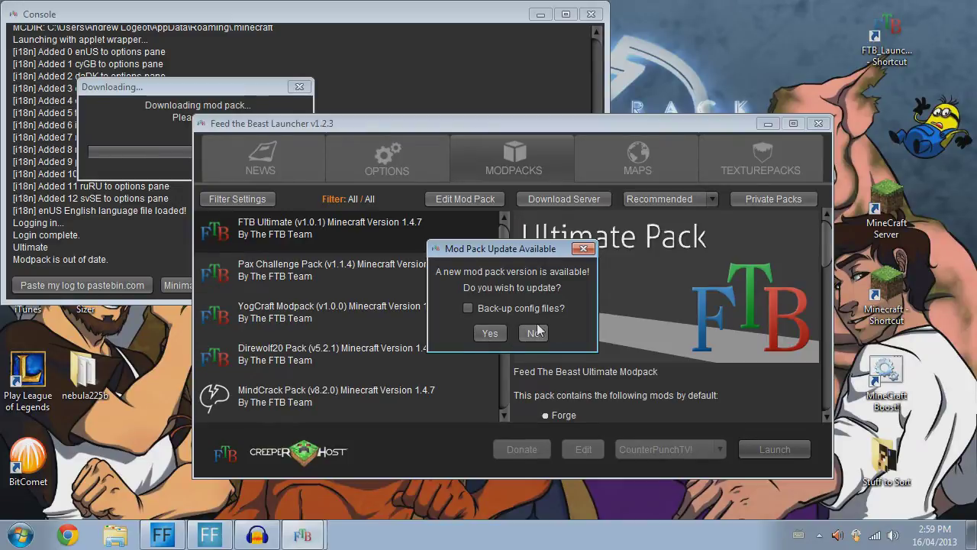
{"action": "left_click", "coordinate": [534, 333]}
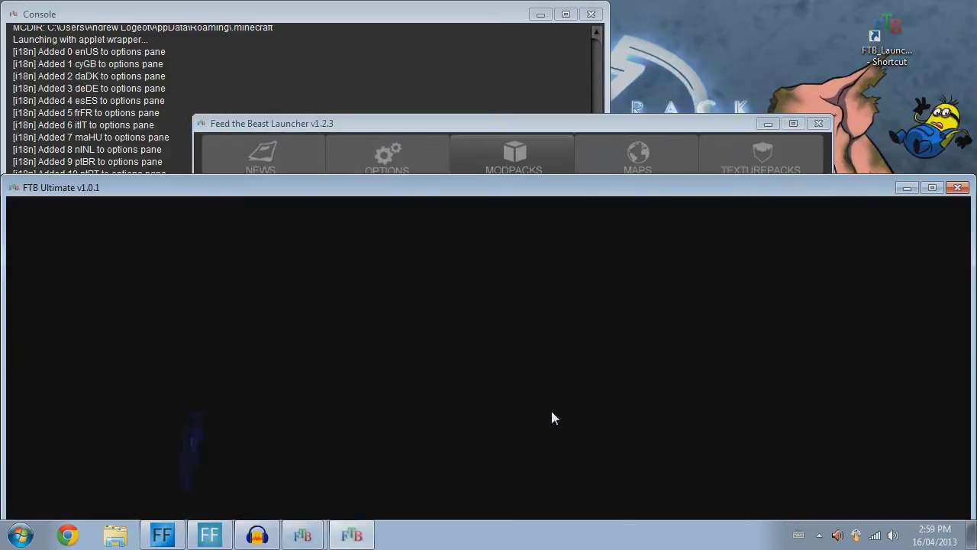
{"action": "double_click", "coordinate": [734, 186]}
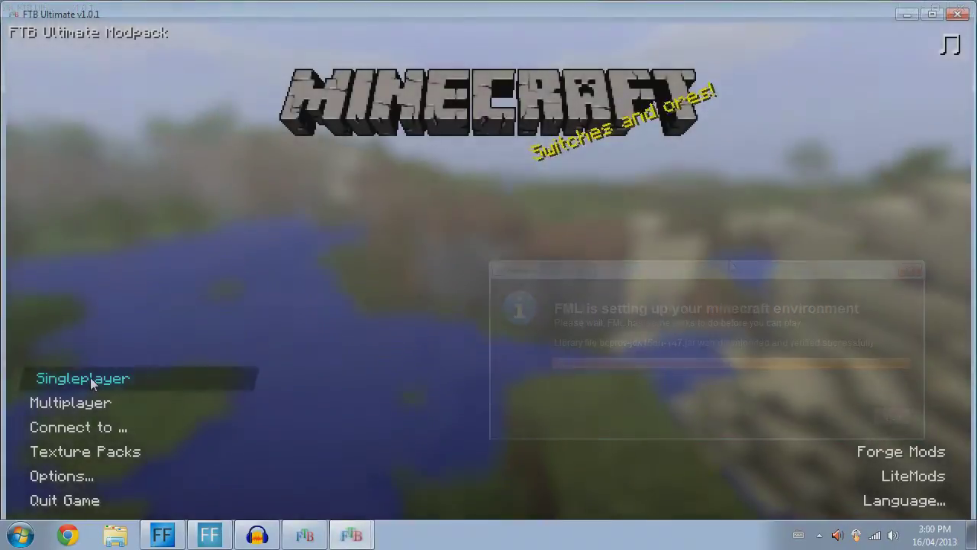
- Create a singleplayer survival world with the seed CounterPunchTV and cheats allowed
{"action": "left_click", "coordinate": [90, 377]}
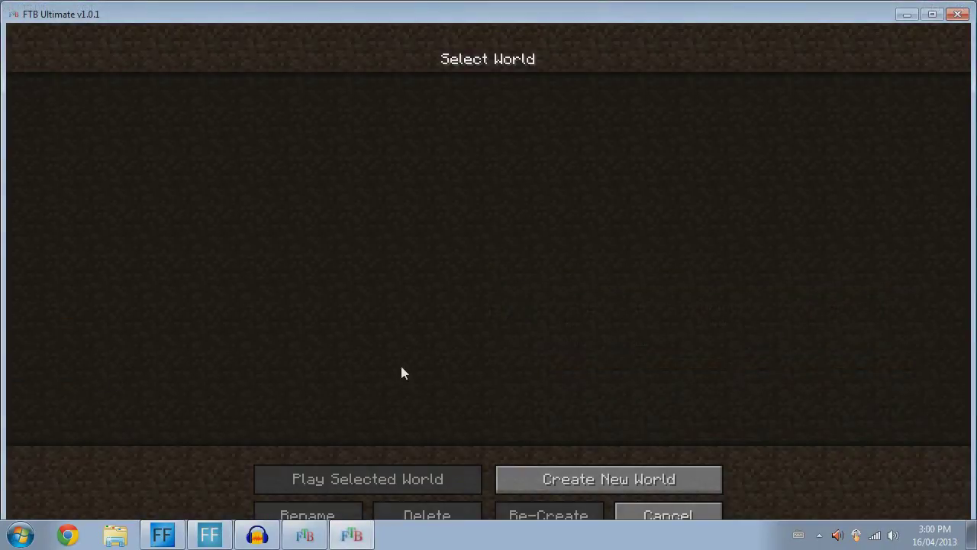
{"action": "left_click", "coordinate": [558, 485]}
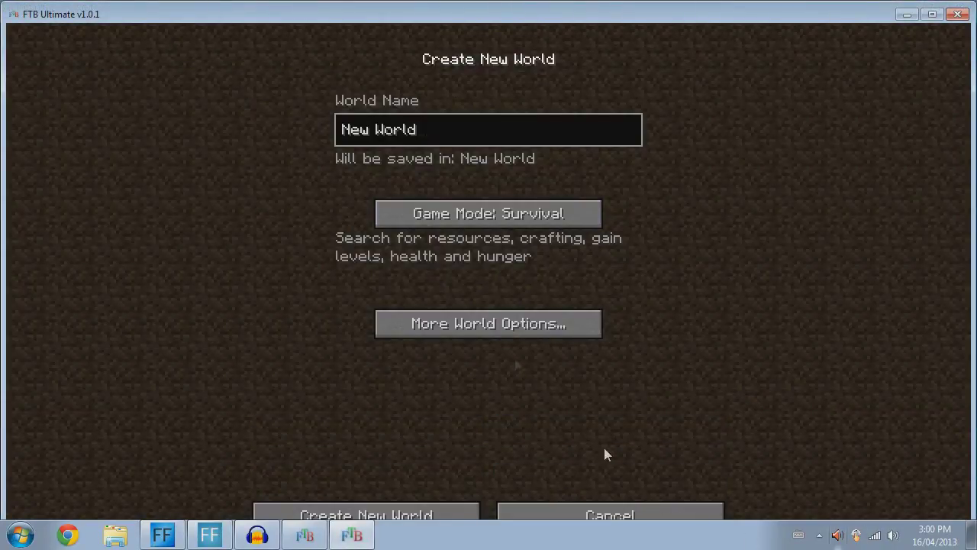
{"action": "left_click", "coordinate": [458, 323]}
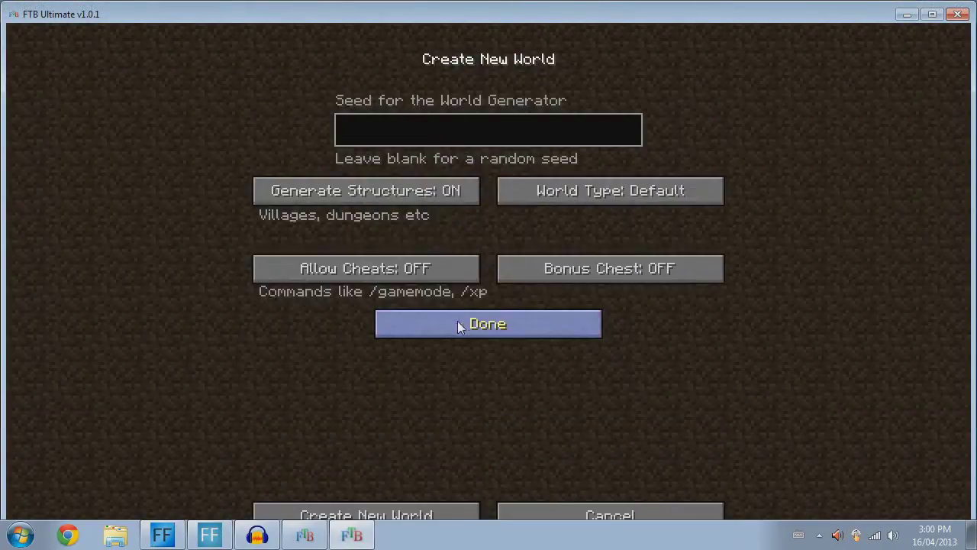
{"action": "type", "text": "CounterPunchTV"}
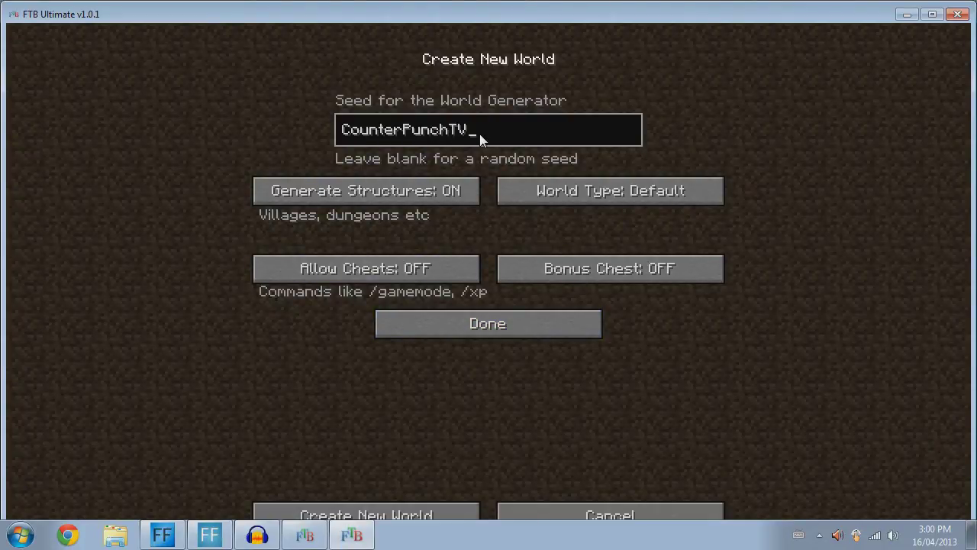
{"action": "left_click", "coordinate": [443, 270]}
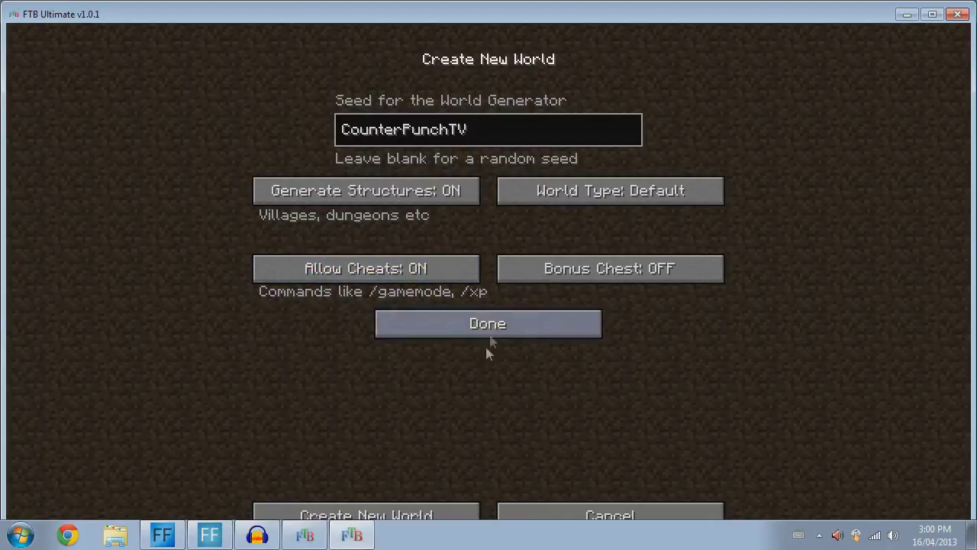
{"action": "left_click", "coordinate": [493, 329]}
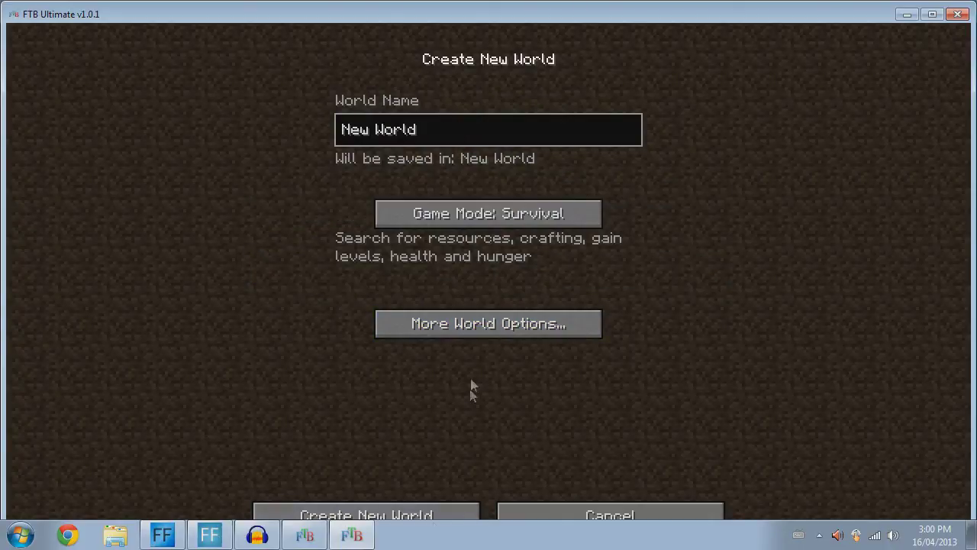
{"action": "left_click", "coordinate": [432, 517]}
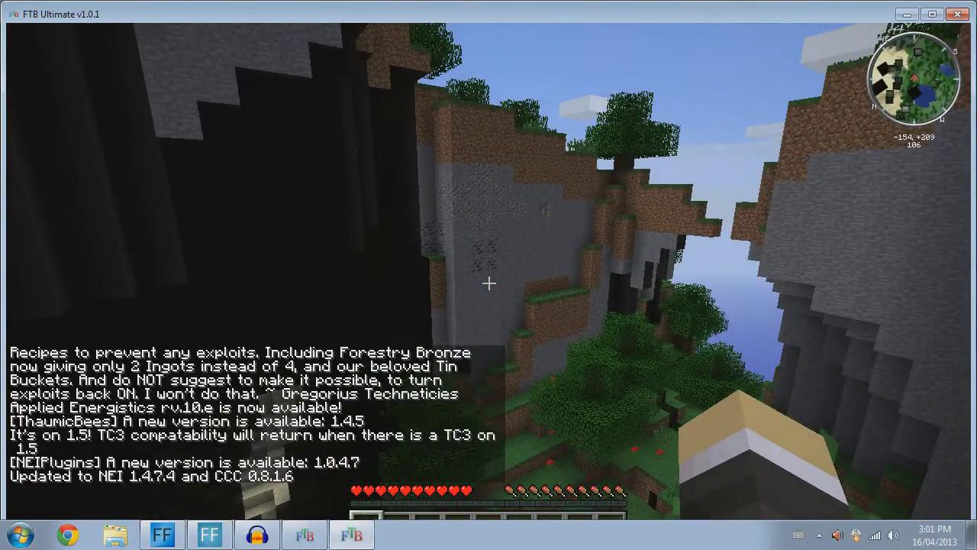
- Leave the new world and quit the game
{"action": "key", "text": "Escape"}
{"action": "key", "text": "Escape"}
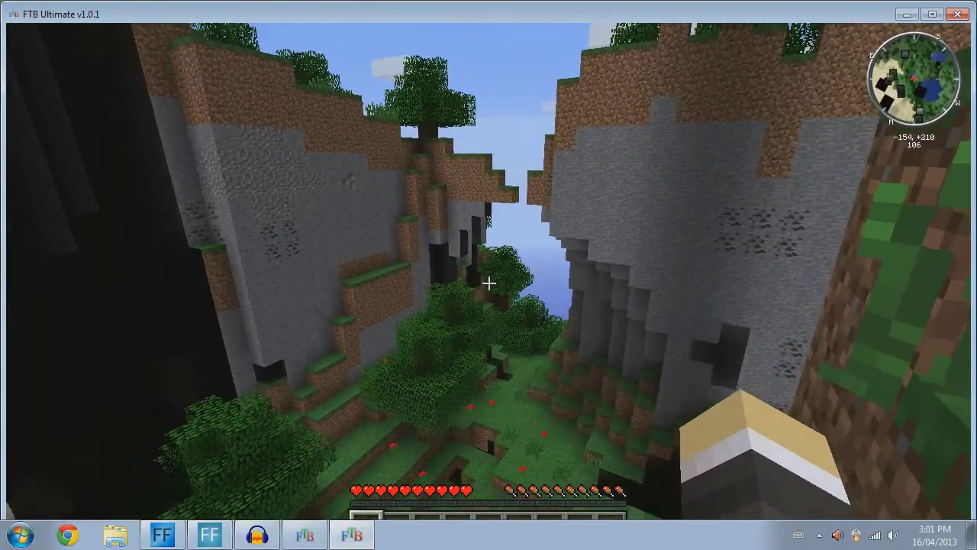
{"action": "key", "text": "Escape"}
{"action": "left_click", "coordinate": [197, 504]}
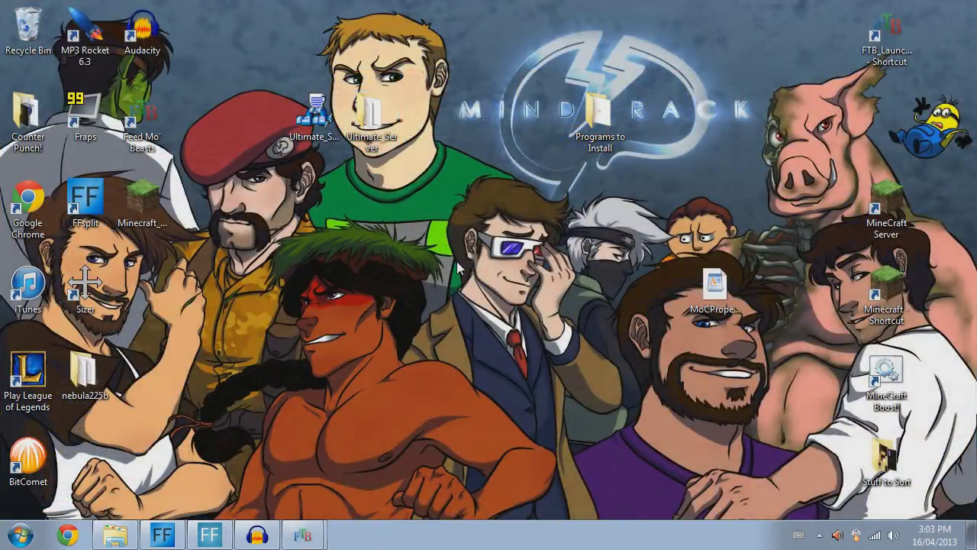
- Examine the CustomMobSpawner, DrZharks MoCreatures and GuiAPI files in the Programs to Install folder on the desktop
{"action": "double_click", "coordinate": [600, 115]}
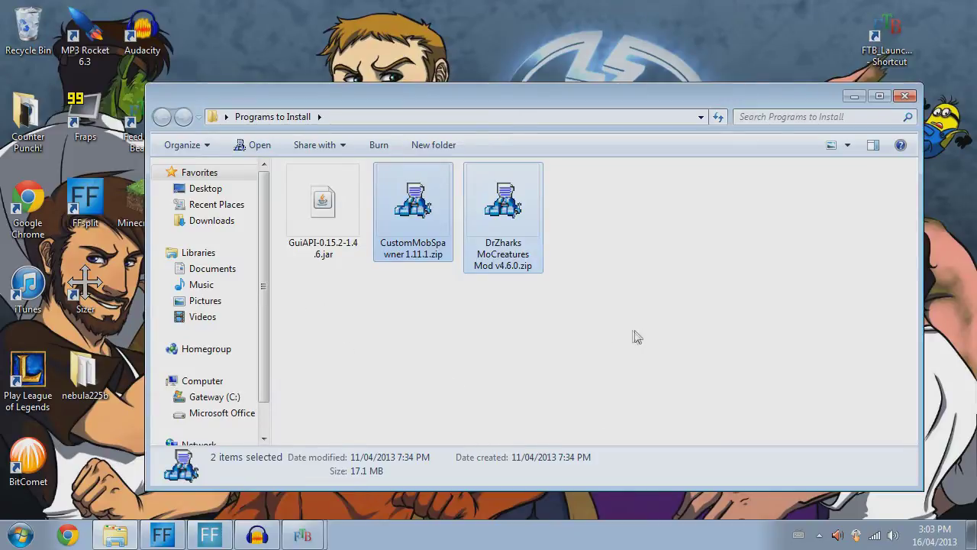
{"action": "left_click", "coordinate": [451, 328]}
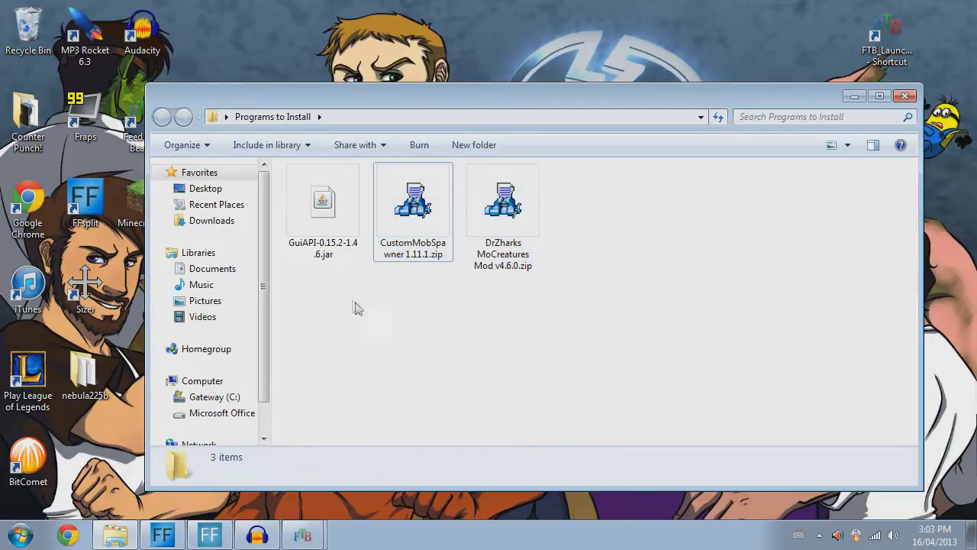
{"action": "left_click", "coordinate": [416, 197]}
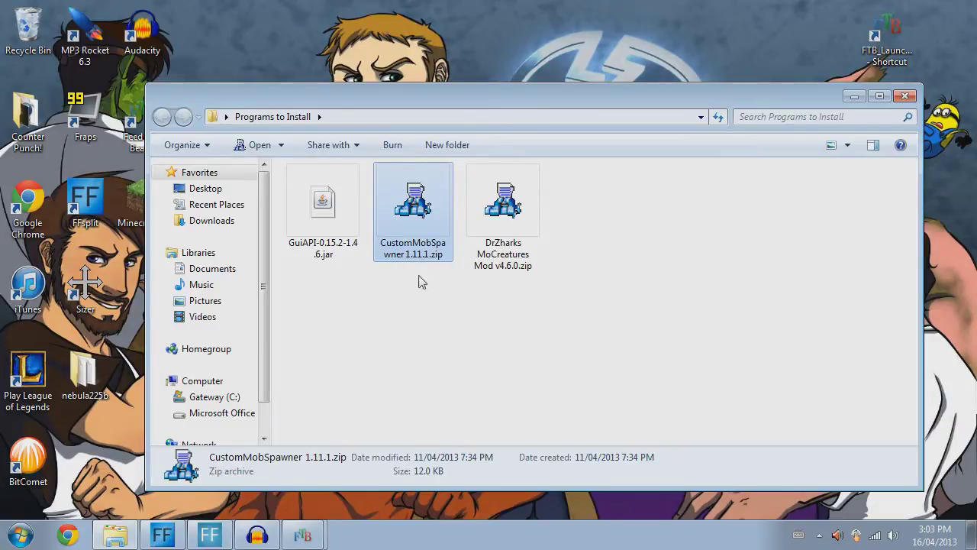
{"action": "left_click", "coordinate": [512, 299]}
{"action": "left_click", "coordinate": [516, 207]}
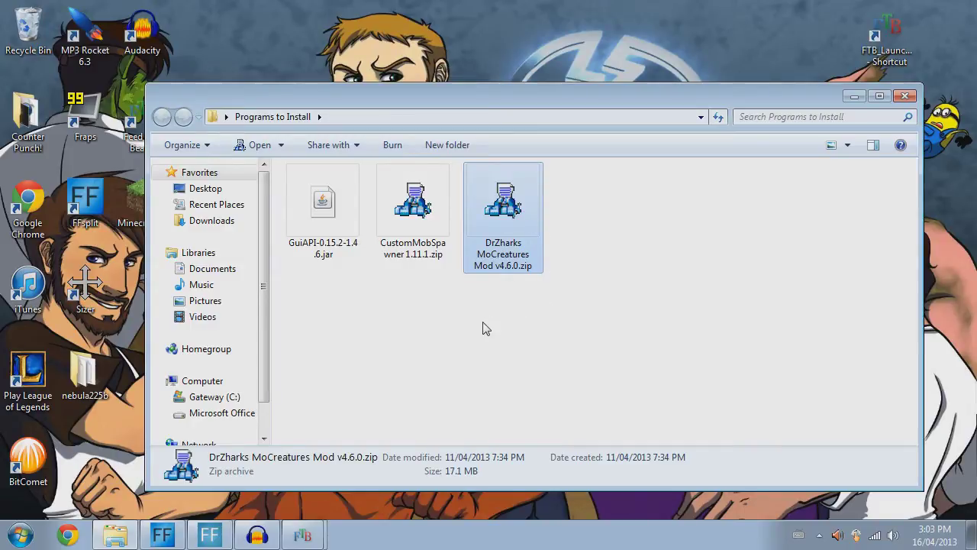
{"action": "left_click", "coordinate": [343, 212]}
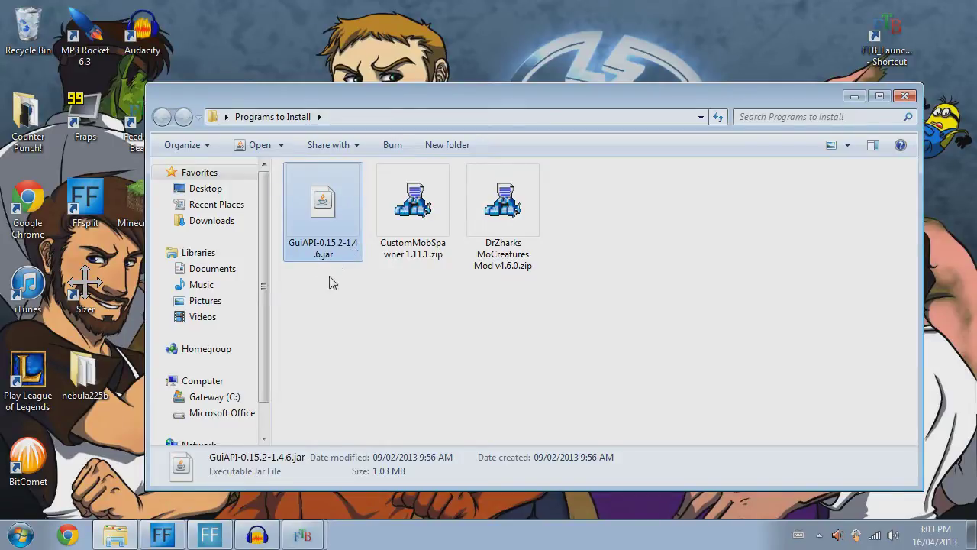
{"action": "left_click", "coordinate": [348, 294]}
{"action": "left_click", "coordinate": [327, 221]}
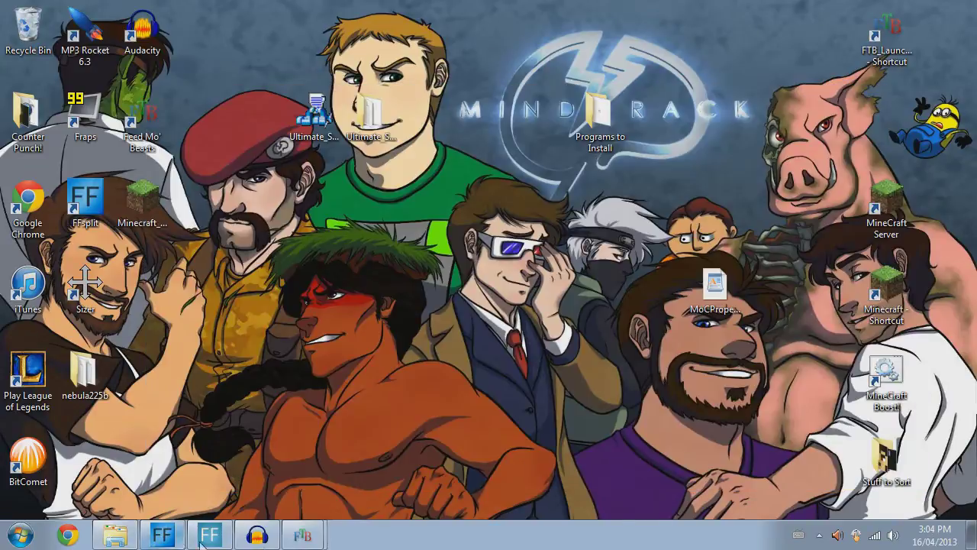
- Add DrZharks MoCreatures Mod v4.6.0.zip to the FTB Ultimate modpack's mods with the Mod Pack Editor
{"action": "left_click", "coordinate": [303, 536]}
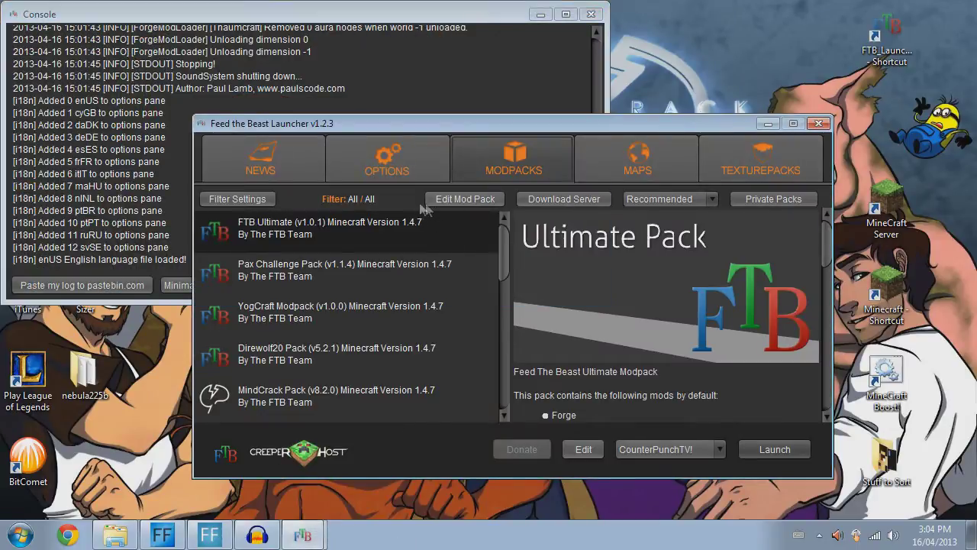
{"action": "left_click", "coordinate": [452, 202]}
{"action": "left_click_drag", "start_coordinate": [562, 123], "coordinate": [520, 69]}
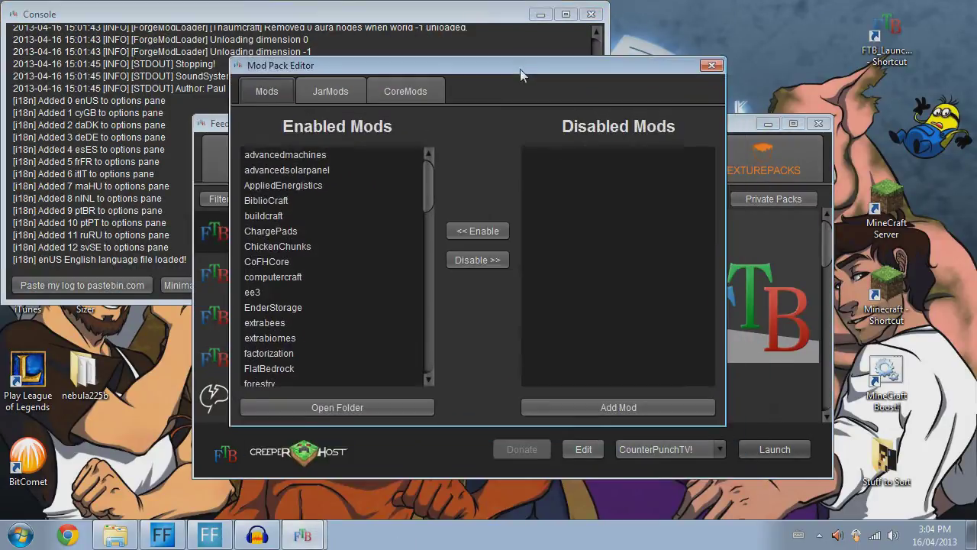
{"action": "left_click", "coordinate": [615, 407]}
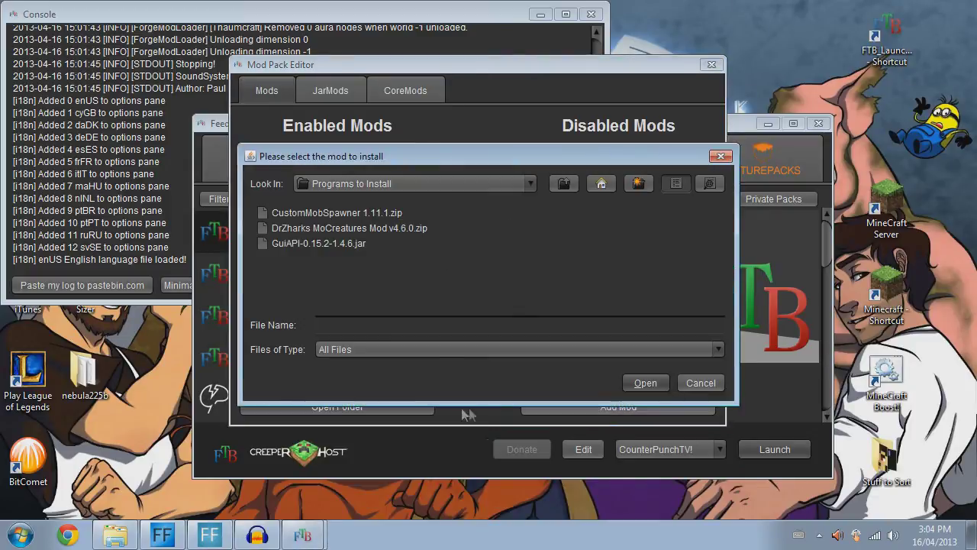
{"action": "left_click_drag", "start_coordinate": [465, 159], "coordinate": [590, 181]}
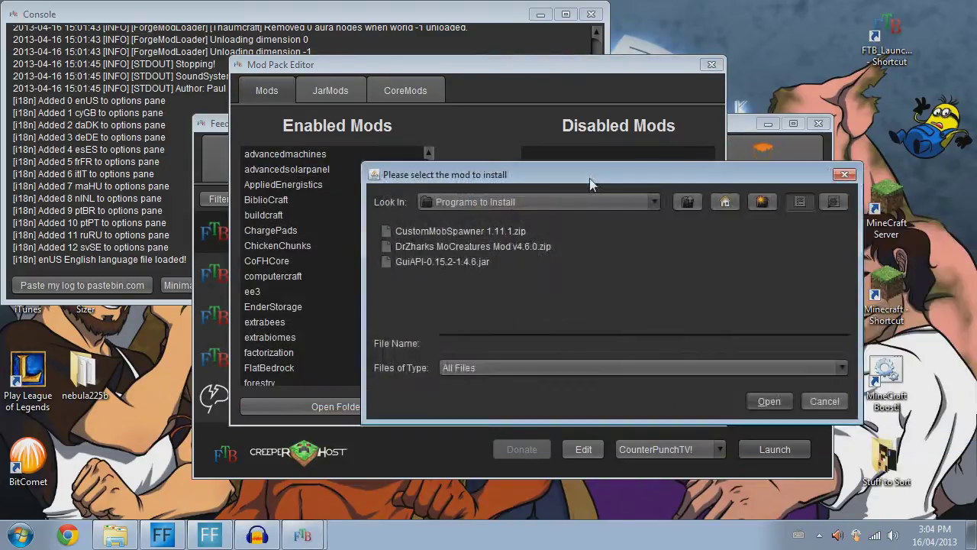
{"action": "left_click", "coordinate": [434, 247]}
{"action": "left_click", "coordinate": [764, 400]}
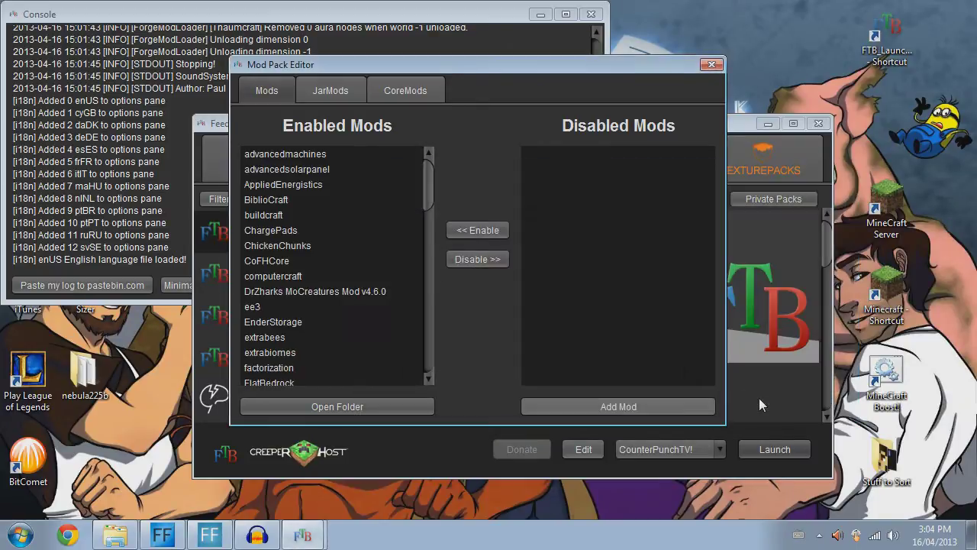
- Add CustomMobSpawner 1.11.1.zip from the Programs to Install folder to the FTB Ultimate modpack's mods
{"action": "left_click", "coordinate": [573, 406]}
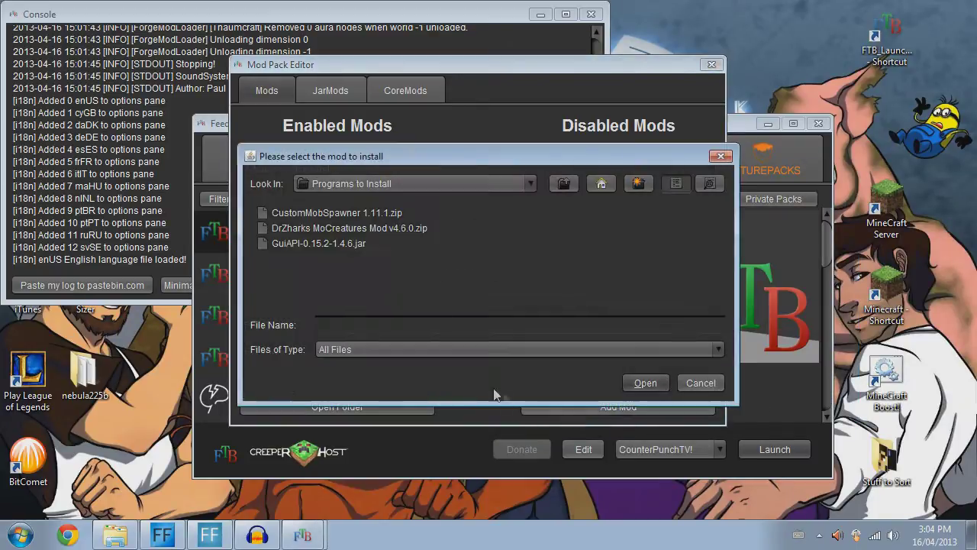
{"action": "left_click", "coordinate": [326, 215]}
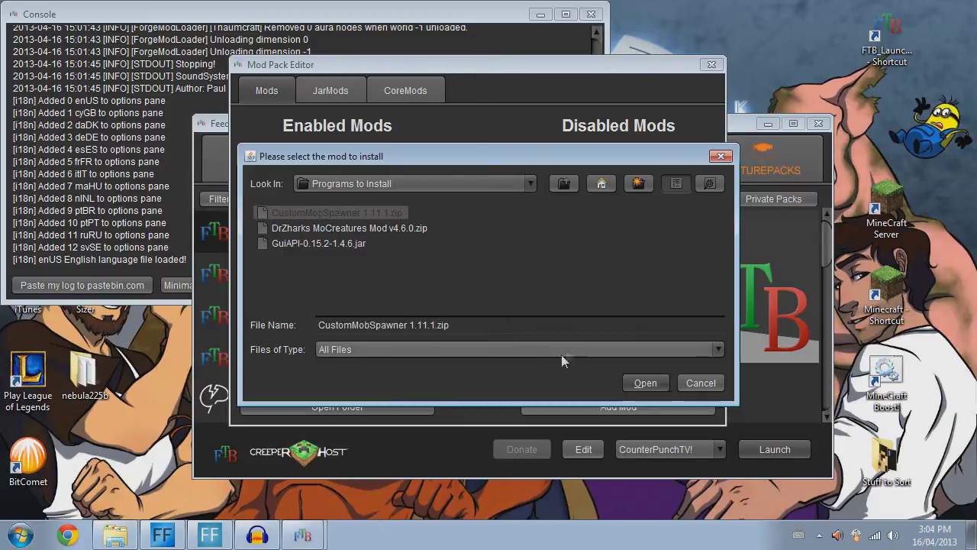
{"action": "left_click", "coordinate": [661, 384]}
- Add GuiAPI-0.15.2-1.4.6.jar to the modpack's JarMods and close the Mod Pack Editor
{"action": "left_click", "coordinate": [326, 95]}
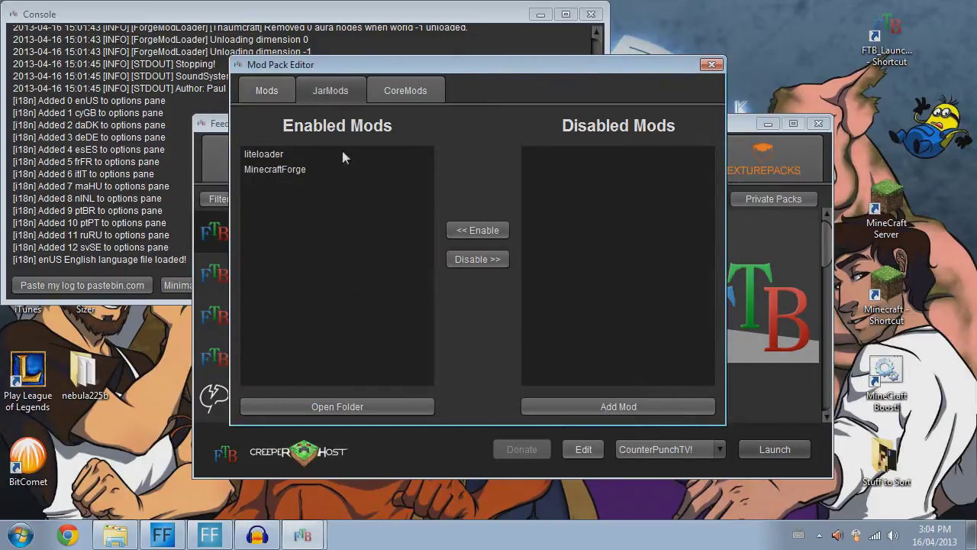
{"action": "left_click", "coordinate": [598, 401]}
{"action": "left_click", "coordinate": [303, 243]}
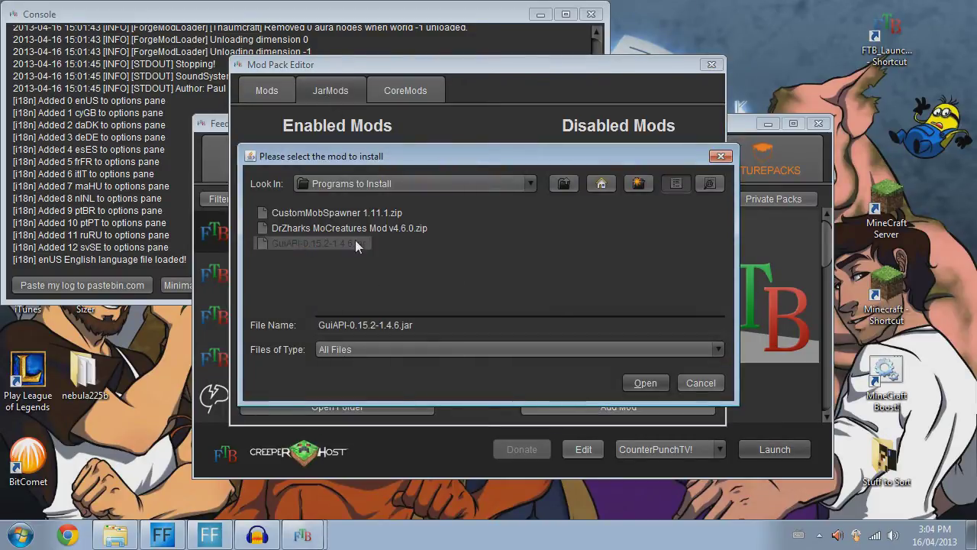
{"action": "left_click", "coordinate": [644, 382]}
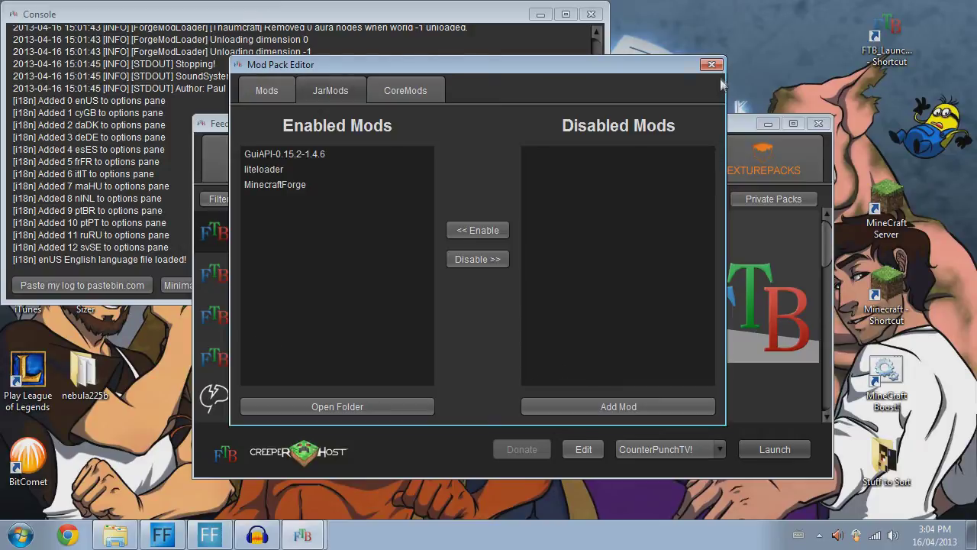
{"action": "left_click_drag", "start_coordinate": [651, 66], "coordinate": [670, 80]}
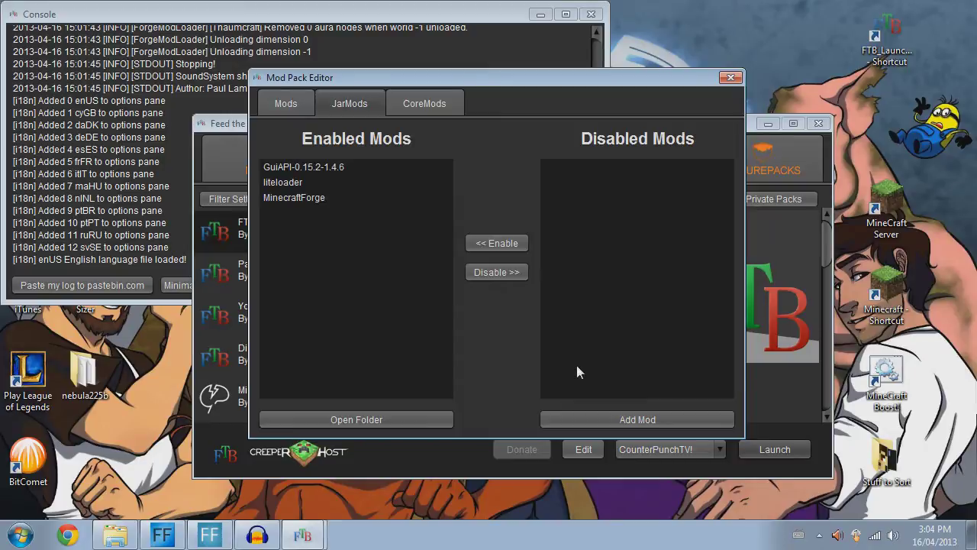
{"action": "left_click", "coordinate": [735, 78]}
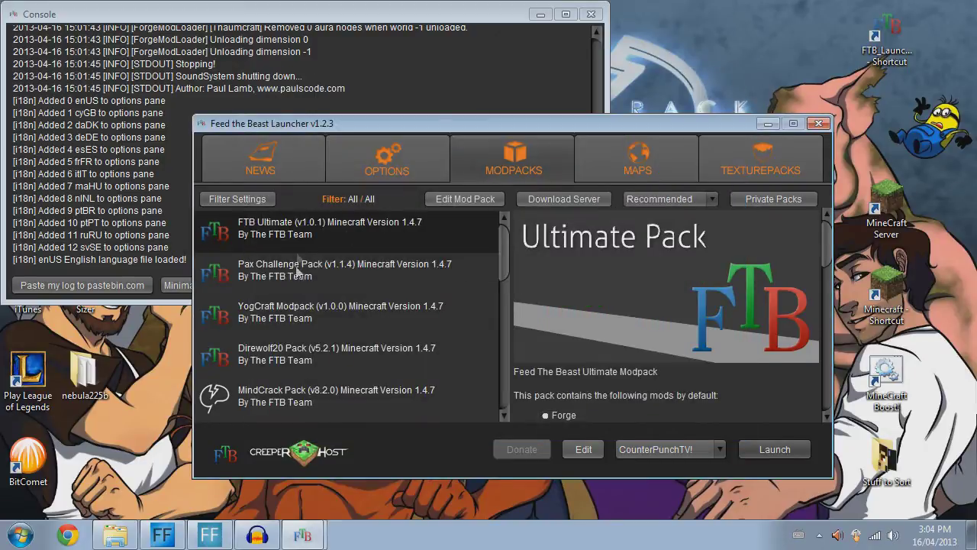
- Launch the FTB Ultimate modpack, declining the mod pack update
{"action": "left_click", "coordinate": [771, 446]}
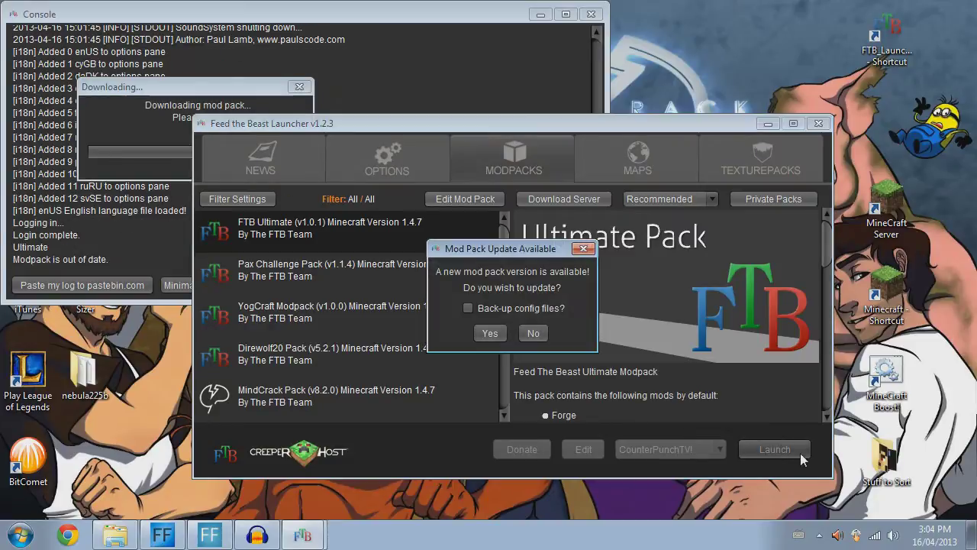
{"action": "left_click", "coordinate": [537, 334]}
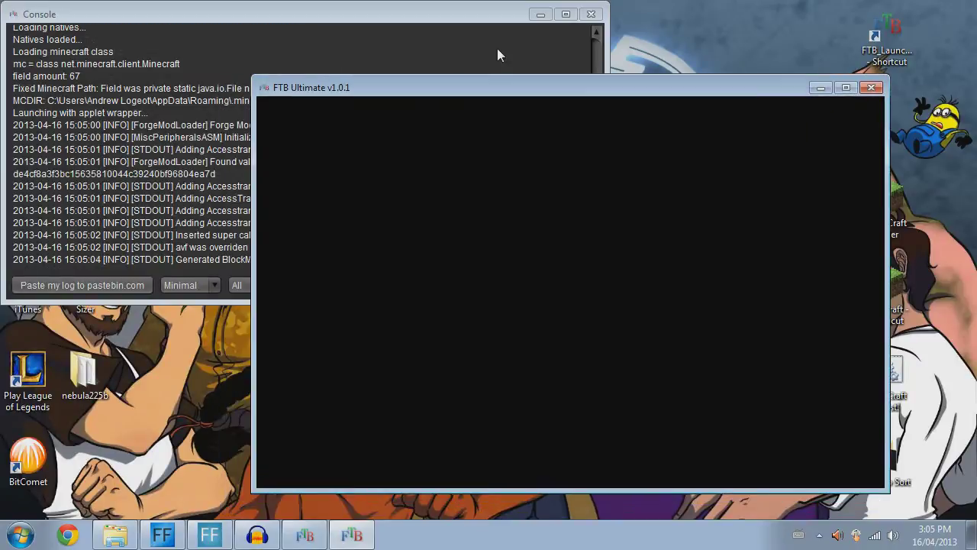
{"action": "left_click", "coordinate": [479, 41]}
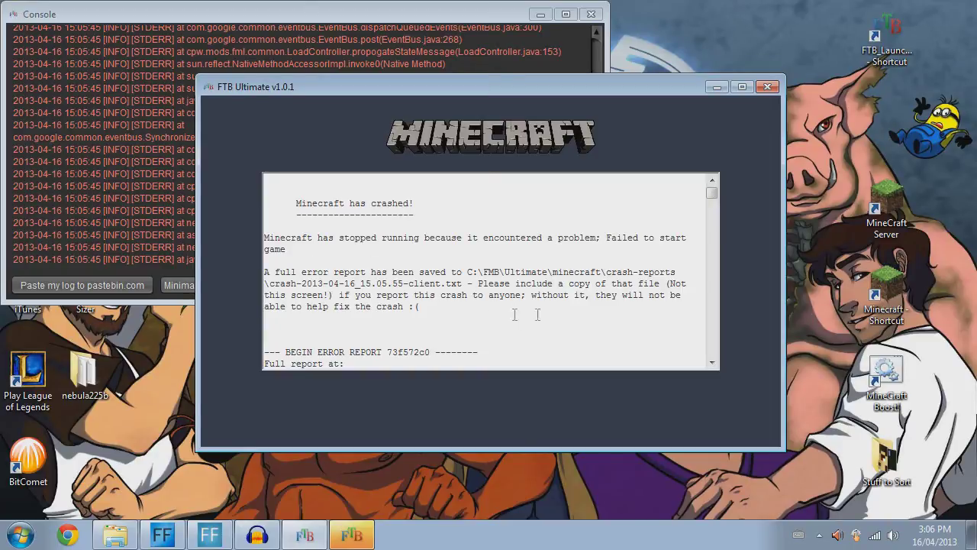
- Examine the console log for the cause of the Minecraft crash and close the crashed game window
{"action": "left_click", "coordinate": [521, 42]}
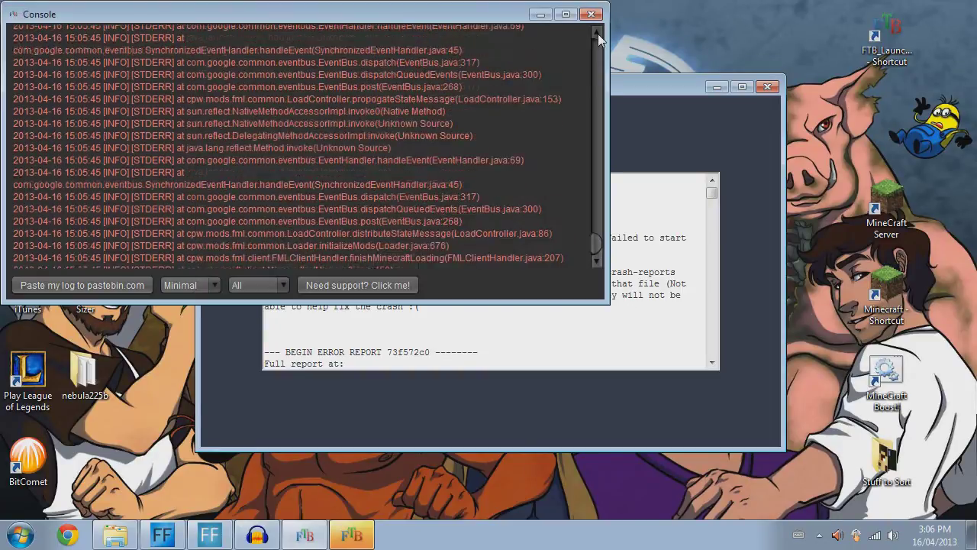
{"action": "left_click", "coordinate": [598, 33]}
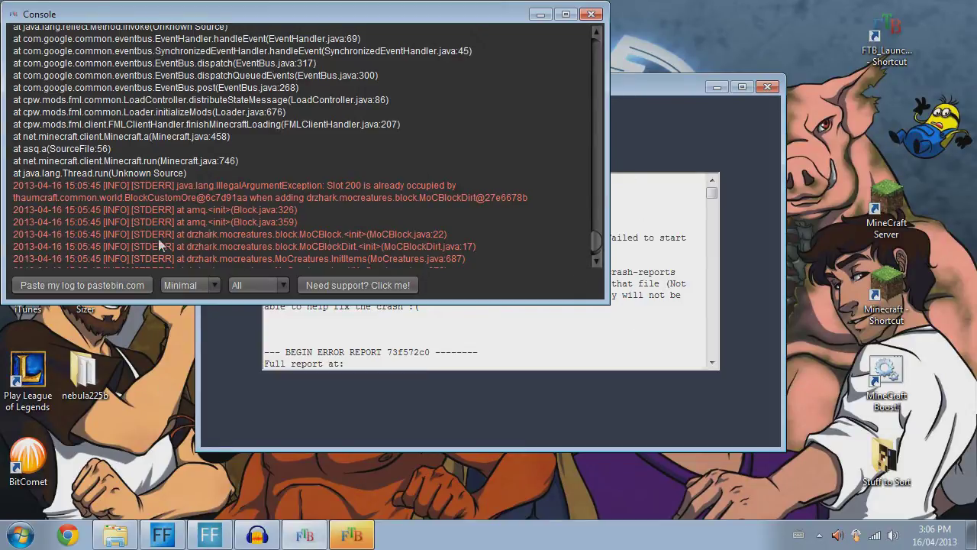
{"action": "left_click", "coordinate": [597, 261]}
{"action": "left_click", "coordinate": [598, 261]}
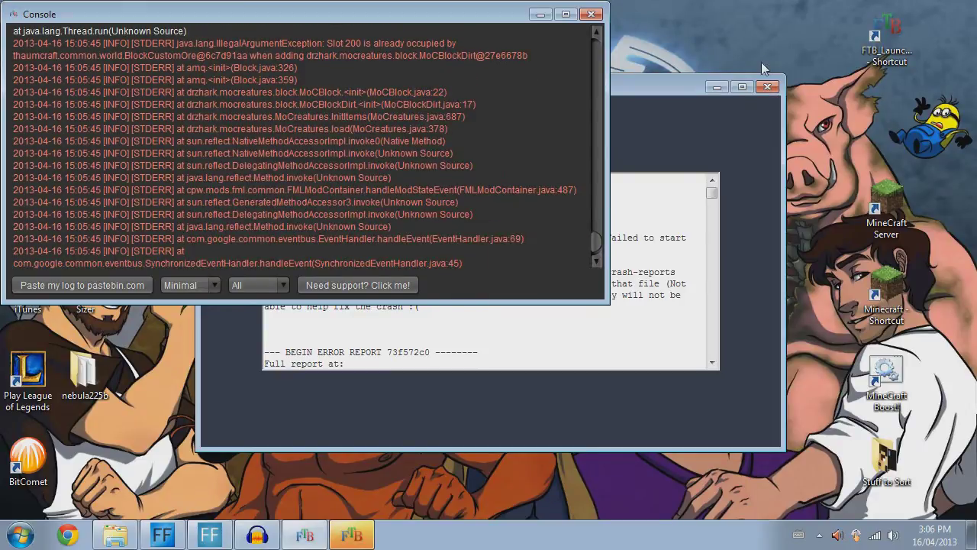
{"action": "left_click", "coordinate": [769, 87]}
{"action": "left_click", "coordinate": [769, 87]}
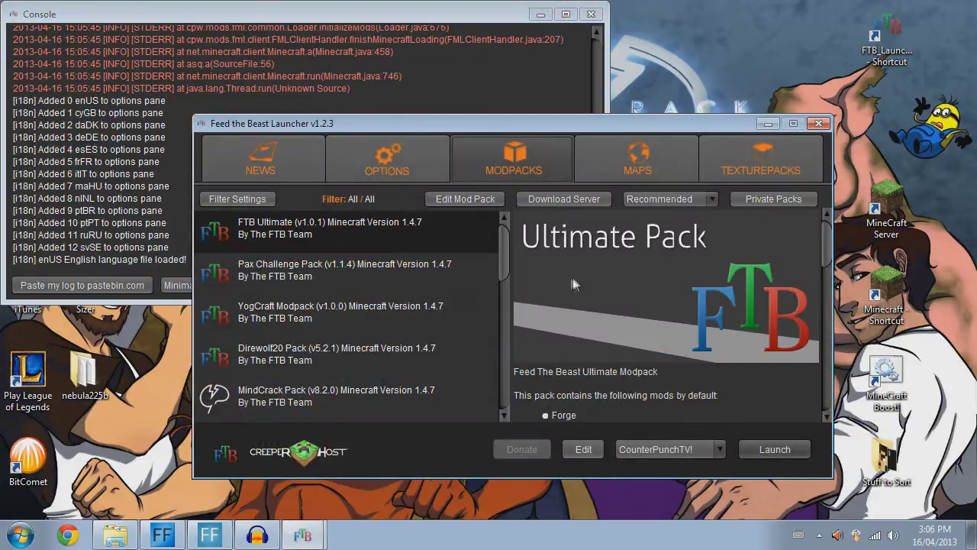
- Open the FTB Ultimate modpack's minecraft config folder, starting from its mods folder in the Mod Pack Editor
{"action": "left_click", "coordinate": [470, 200]}
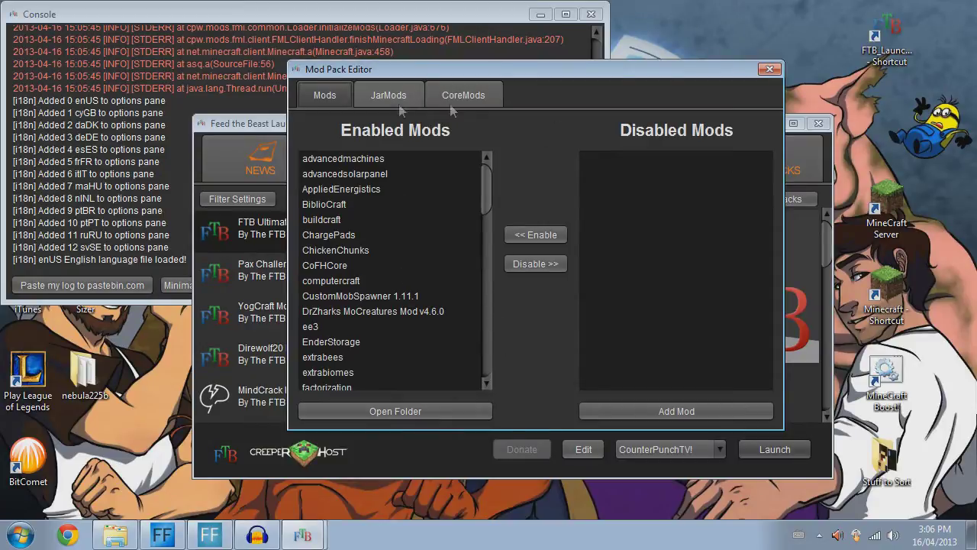
{"action": "left_click", "coordinate": [391, 413]}
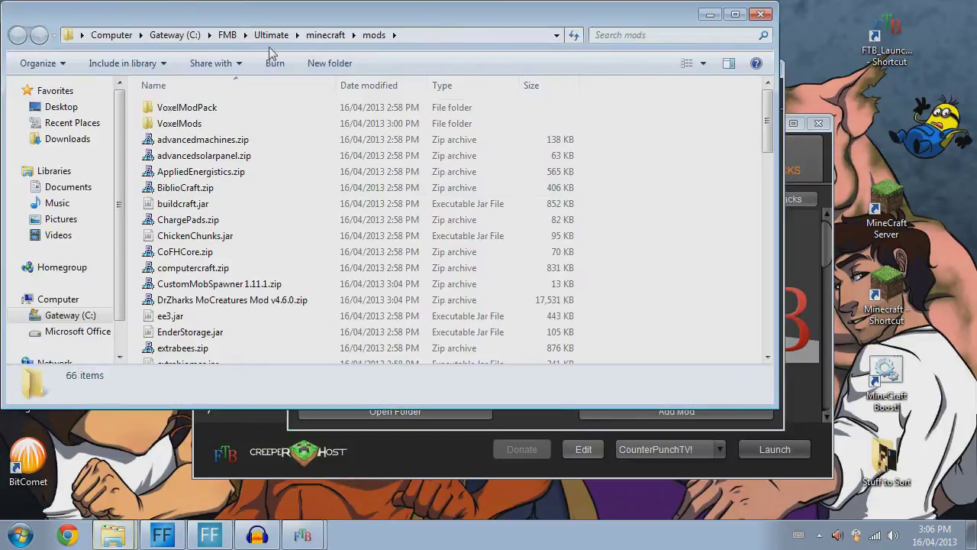
{"action": "left_click", "coordinate": [326, 35]}
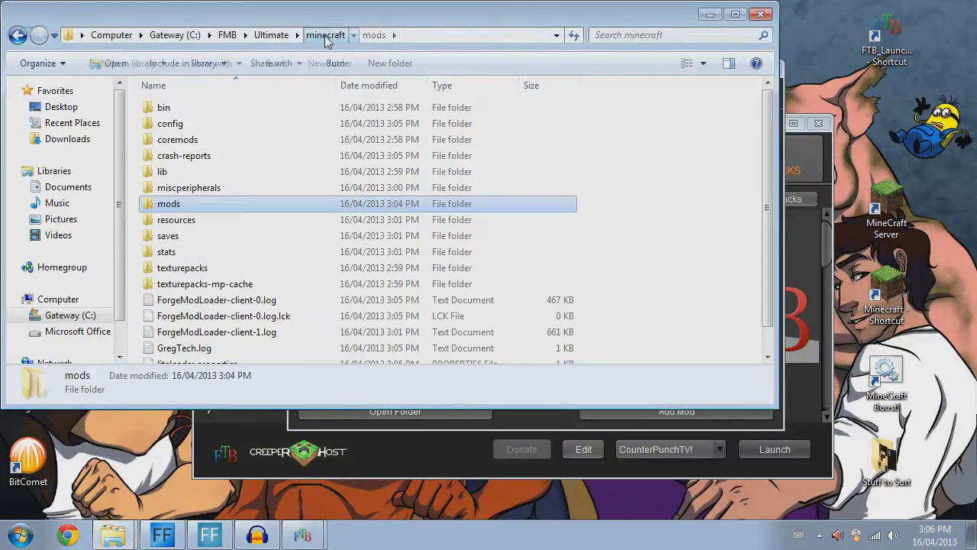
{"action": "double_click", "coordinate": [185, 125]}
- Open MoCProperties.cfg from the config folder in WordPad and look through its settings
{"action": "scroll", "coordinate": [310, 312], "scroll_direction": "down", "scroll_amount": 5}
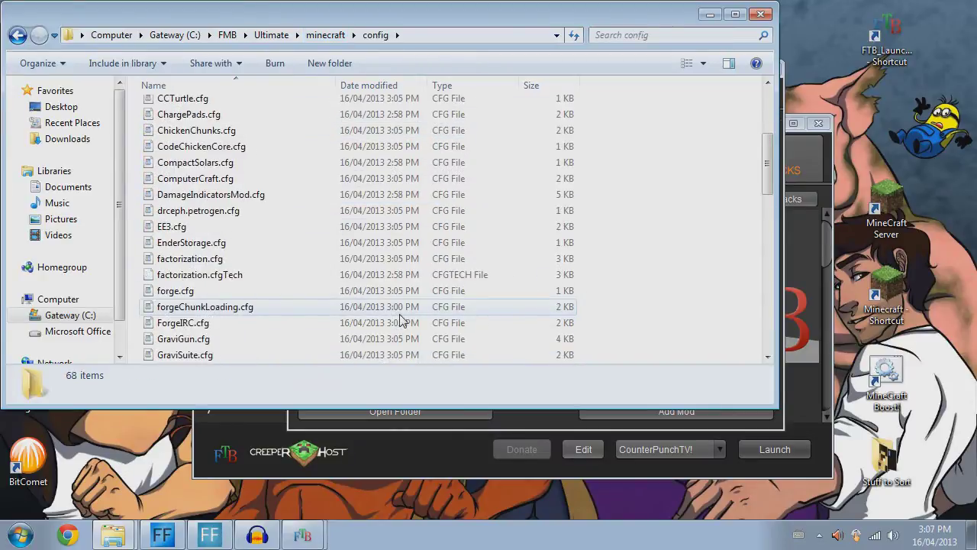
{"action": "scroll", "coordinate": [243, 297], "scroll_direction": "down", "scroll_amount": 2}
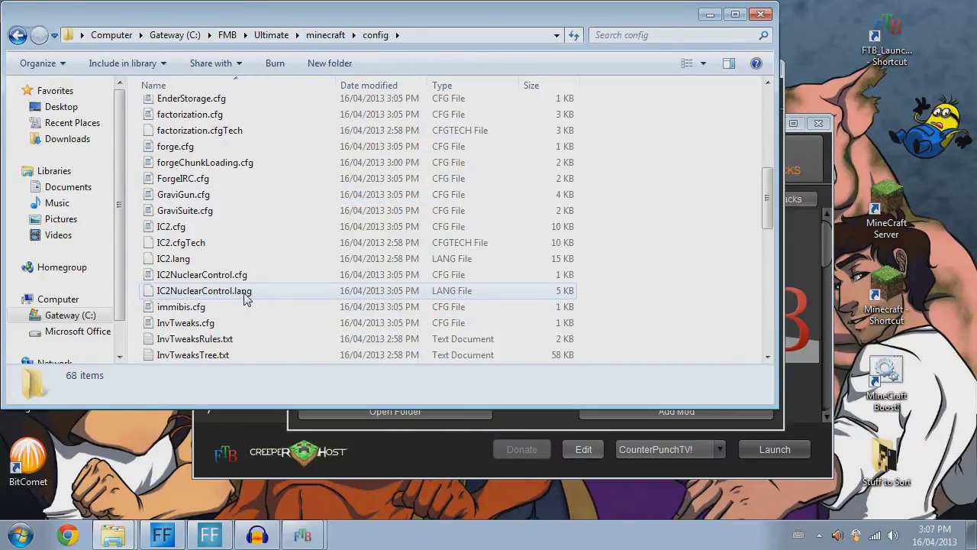
{"action": "scroll", "coordinate": [245, 297], "scroll_direction": "up", "scroll_amount": 2}
{"action": "scroll", "coordinate": [245, 297], "scroll_direction": "down", "scroll_amount": 5}
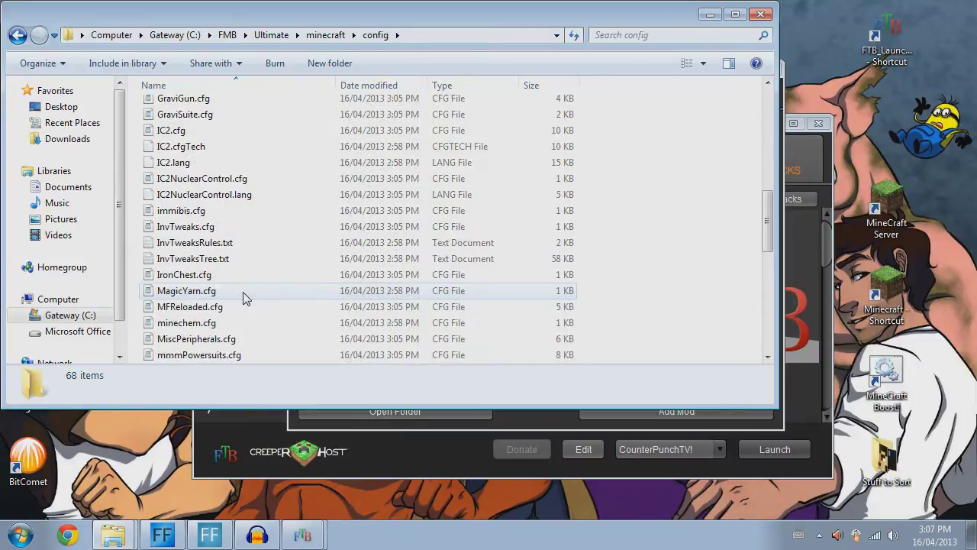
{"action": "scroll", "coordinate": [246, 329], "scroll_direction": "down", "scroll_amount": 1}
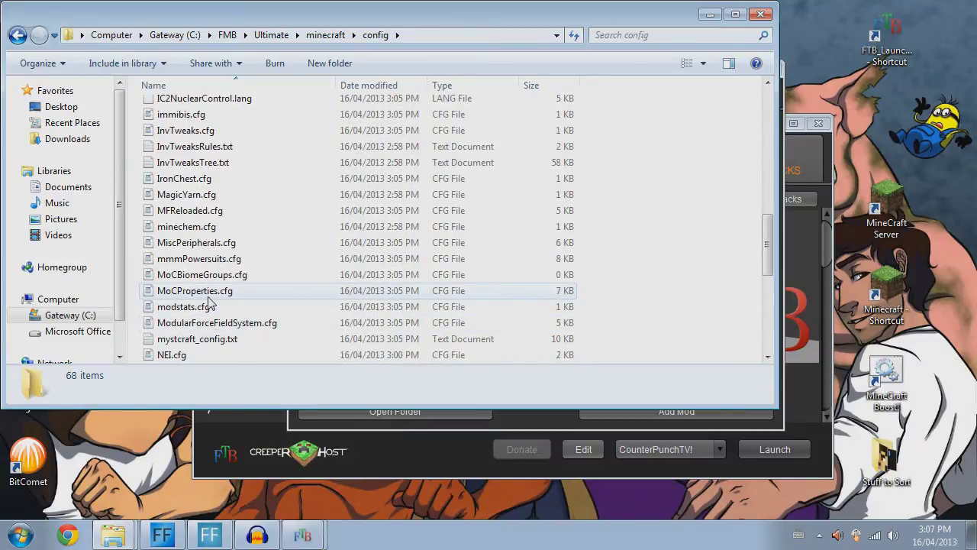
{"action": "left_click", "coordinate": [208, 296]}
{"action": "double_click", "coordinate": [207, 297]}
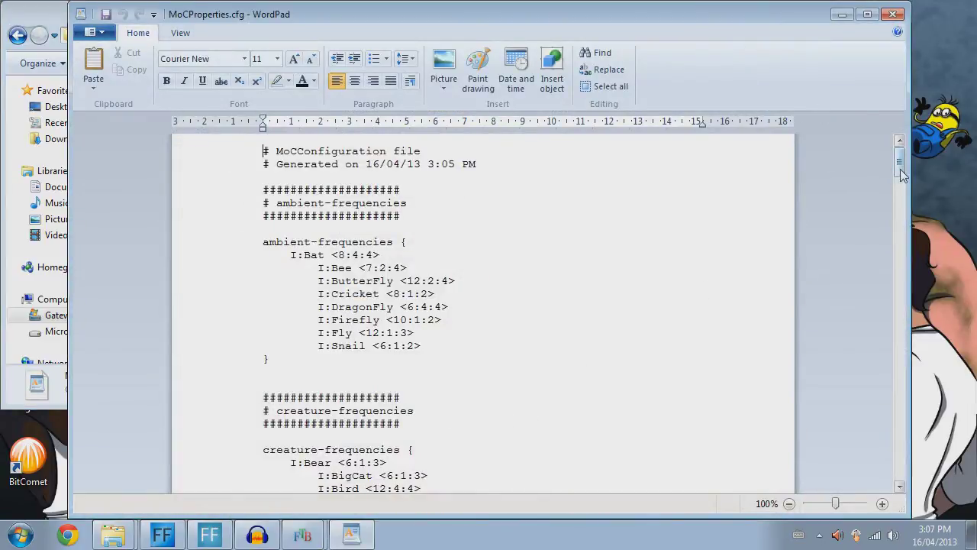
{"action": "left_click_drag", "start_coordinate": [899, 150], "coordinate": [898, 214]}
{"action": "left_click_drag", "start_coordinate": [894, 209], "coordinate": [894, 233]}
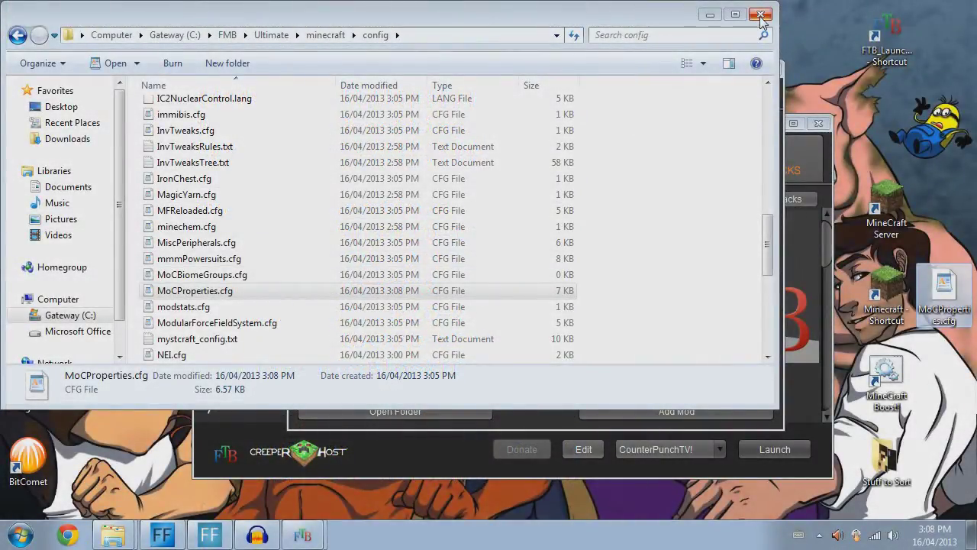
- Close the config folder and Mod Pack Editor, and relaunch FTB Ultimate without updating the mod pack
{"action": "left_click", "coordinate": [761, 15]}
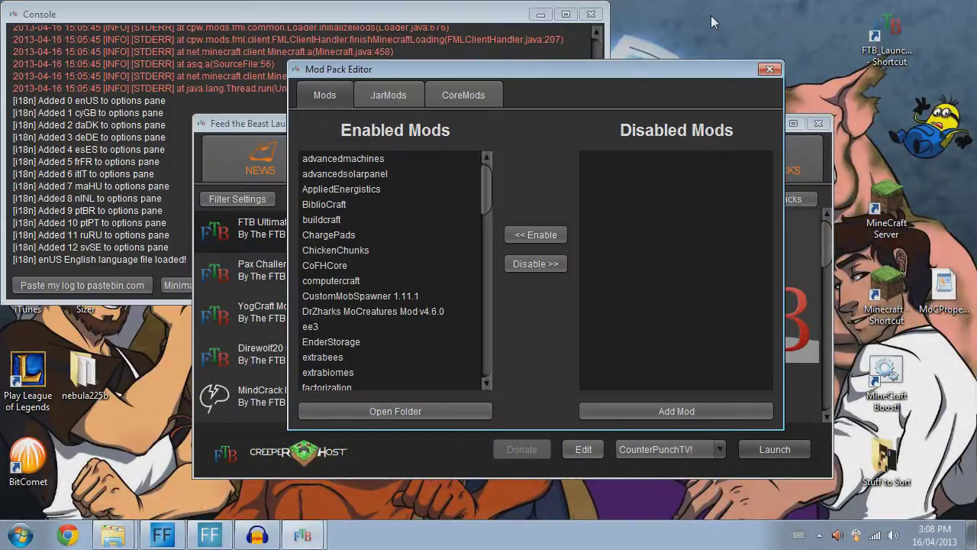
{"action": "left_click", "coordinate": [763, 73]}
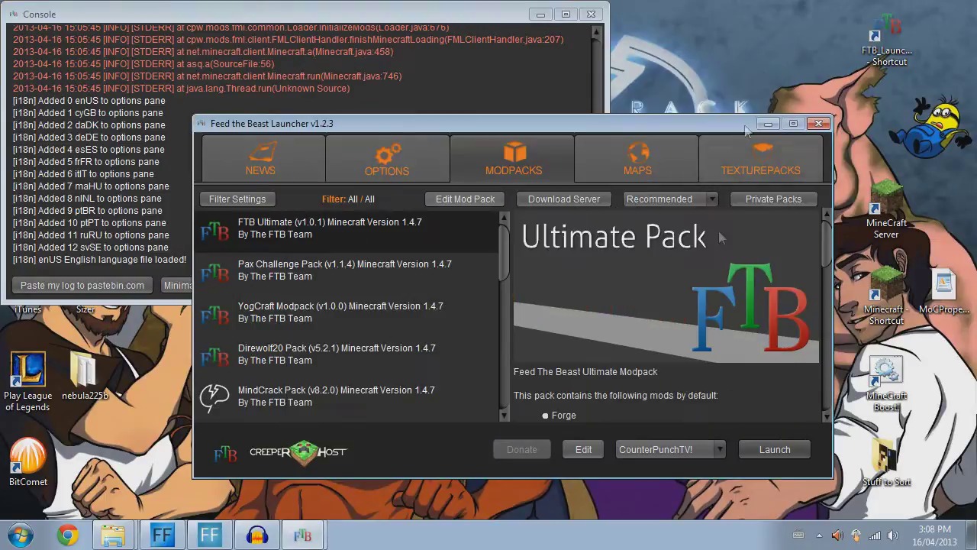
{"action": "left_click", "coordinate": [782, 449]}
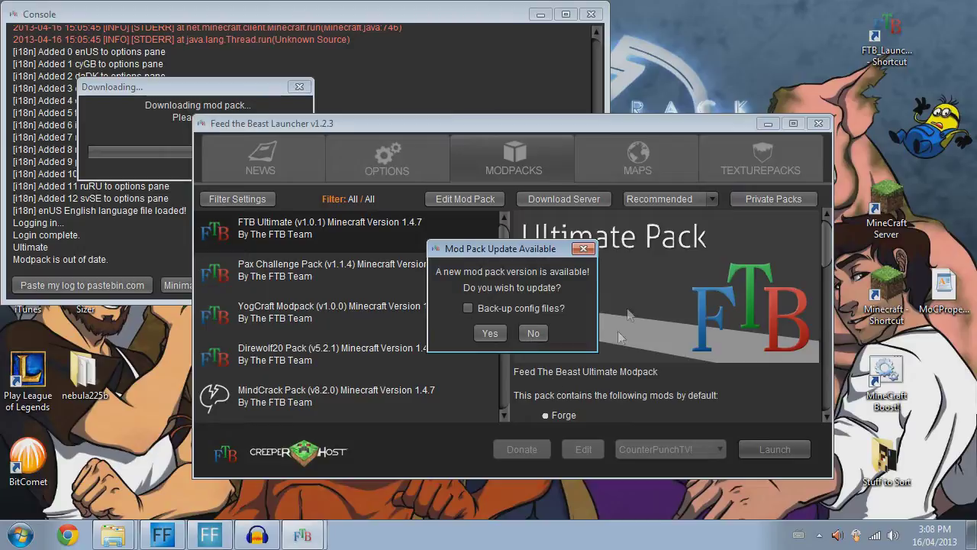
{"action": "left_click", "coordinate": [534, 334]}
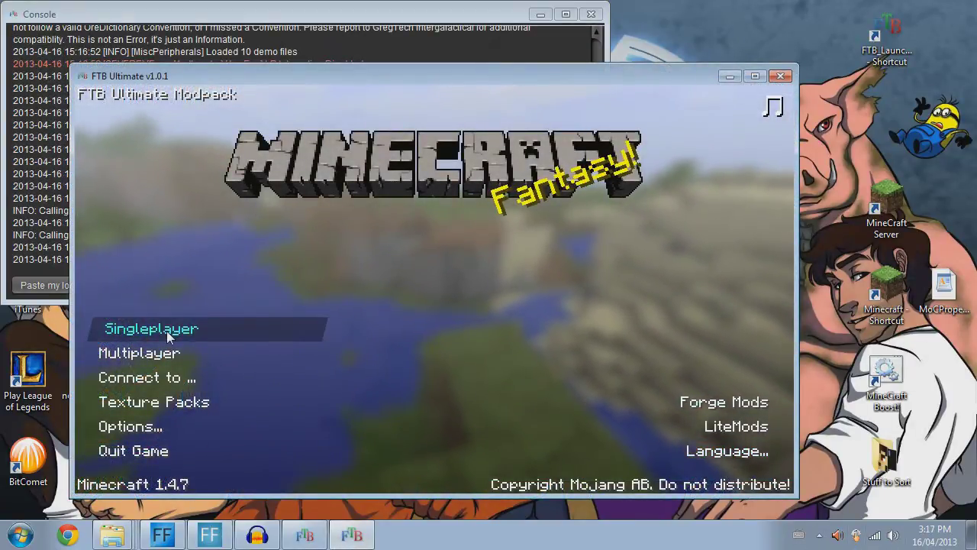
- Load the existing singleplayer world
{"action": "left_click", "coordinate": [145, 328]}
{"action": "left_click", "coordinate": [332, 268]}
{"action": "left_click", "coordinate": [339, 438]}
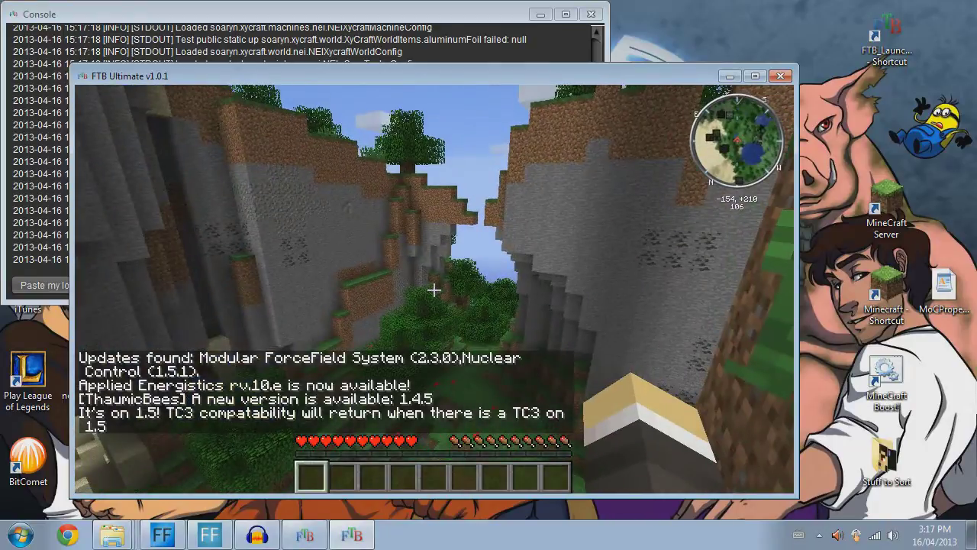
- Switch the game to creative mode with the command /gamemode 1
{"action": "key", "text": "slash"}
{"action": "type", "text": "ga"}
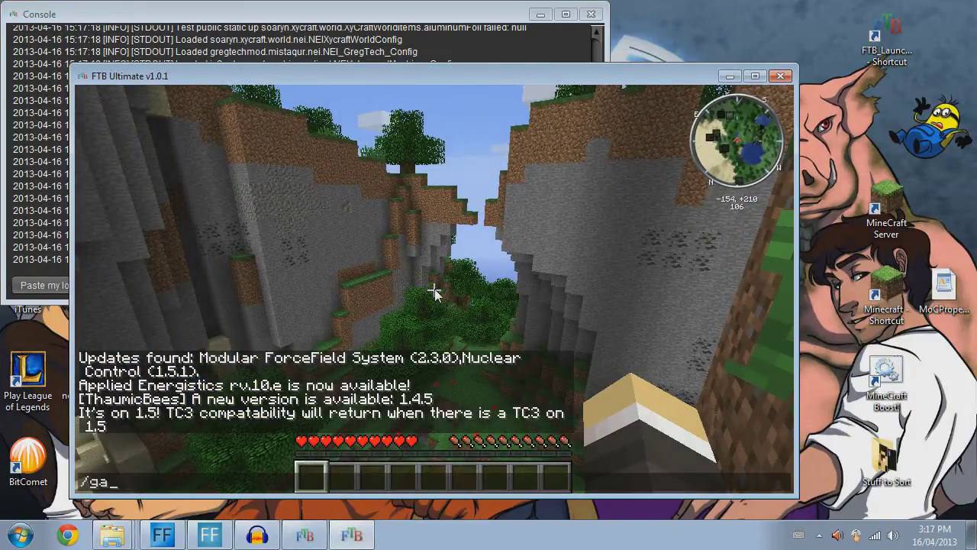
{"action": "type", "text": "memode 1"}
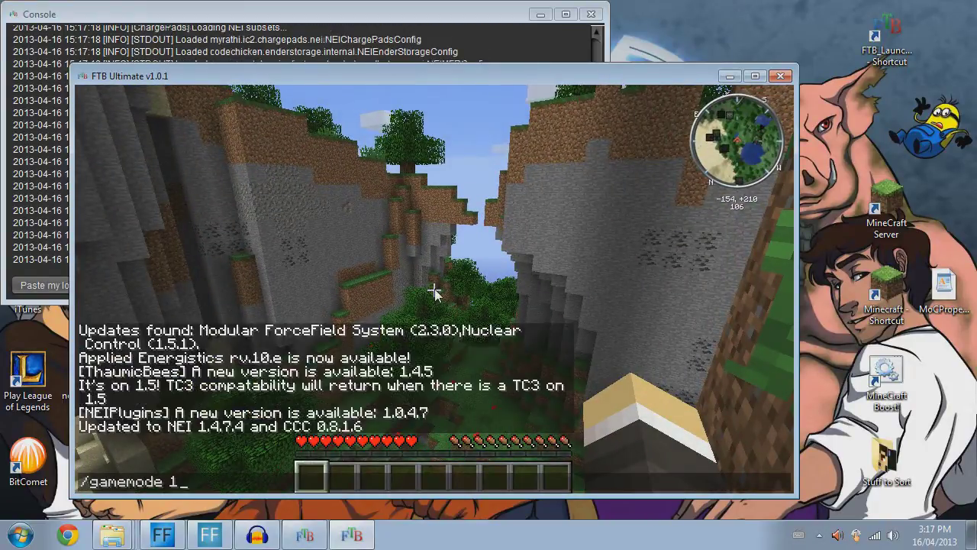
{"action": "key", "text": "Return"}
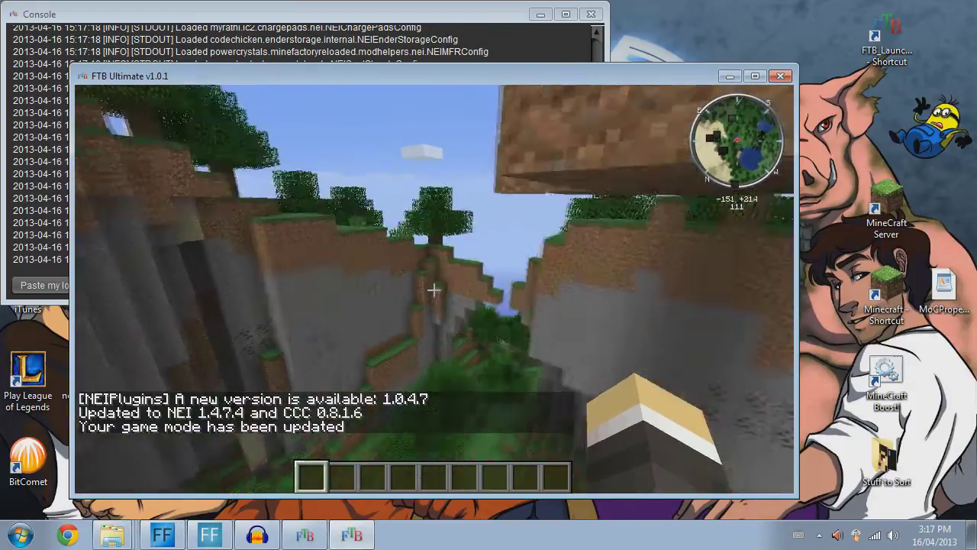
- Fly over the hills to the forest and descend to inspect the creatures spawned there
{"action": "key", "text": "w"}
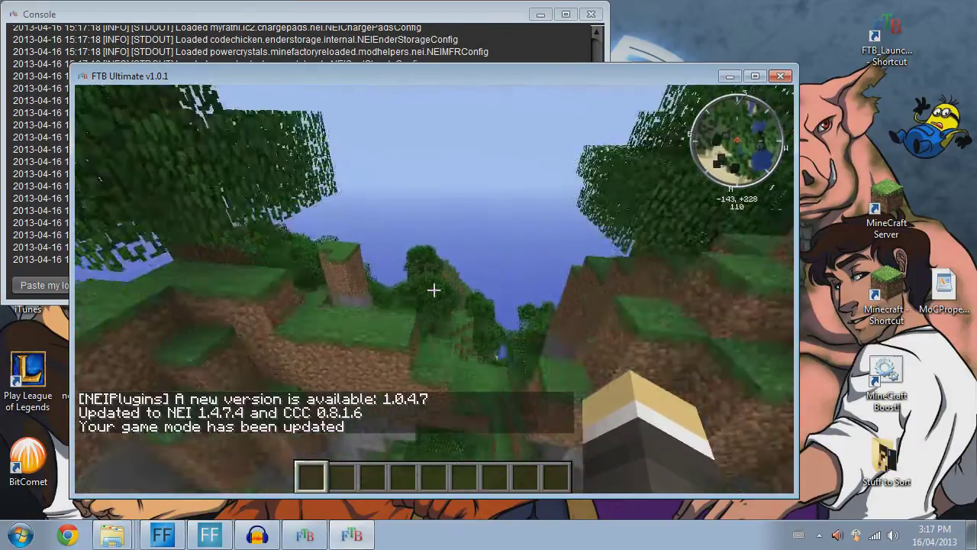
{"action": "key", "text": "w"}
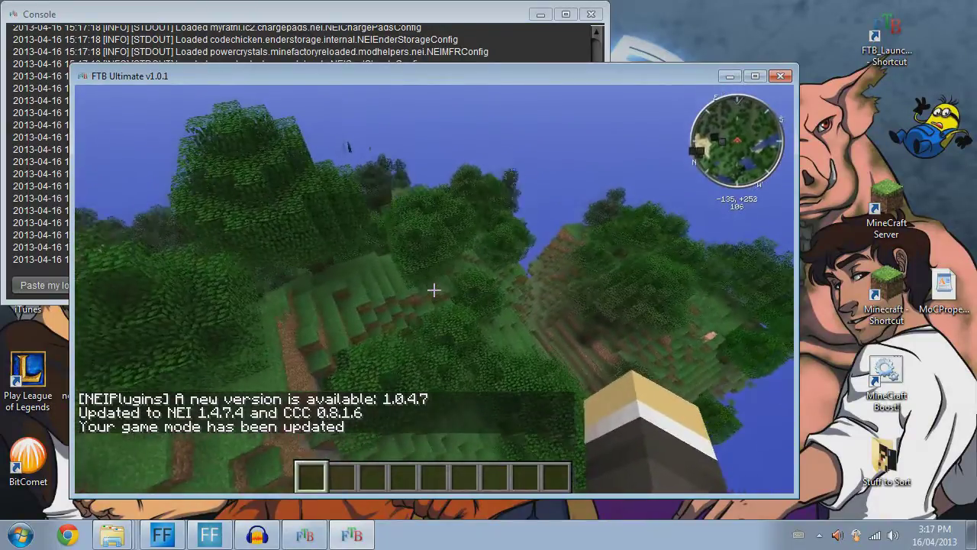
{"action": "key", "text": "w"}
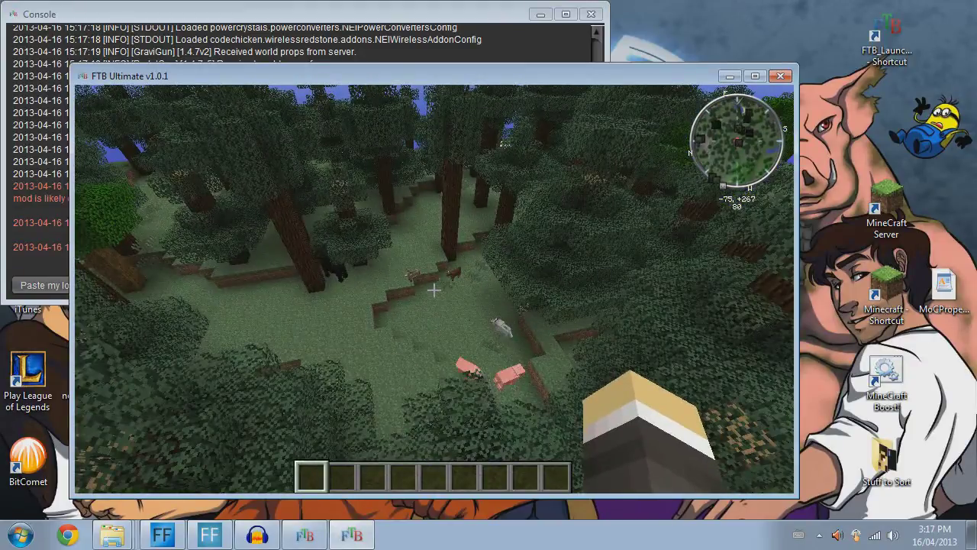
{"action": "key", "text": "w"}
{"action": "key", "text": "shift"}
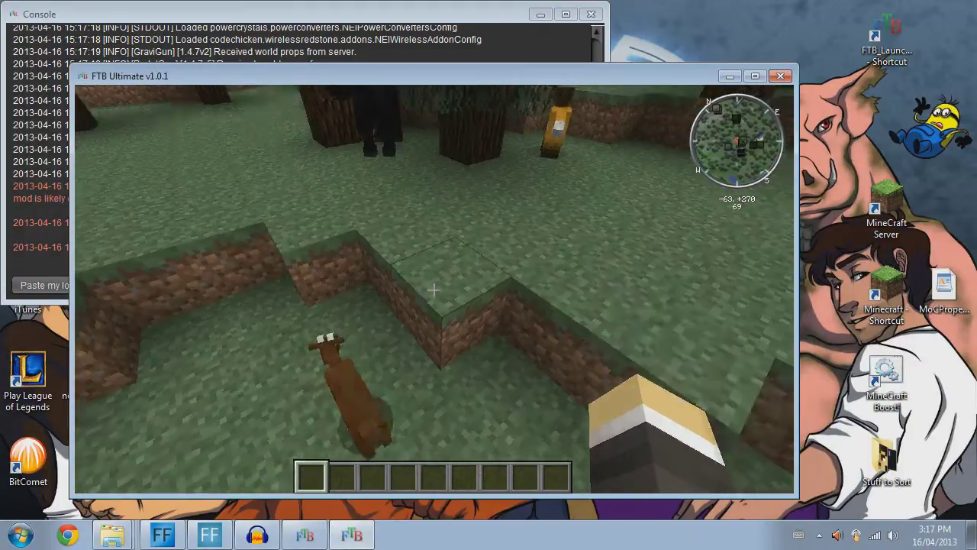
- Follow the pigs and the brown goat around the forest clearing to inspect them up close
{"action": "key", "text": "shift"}
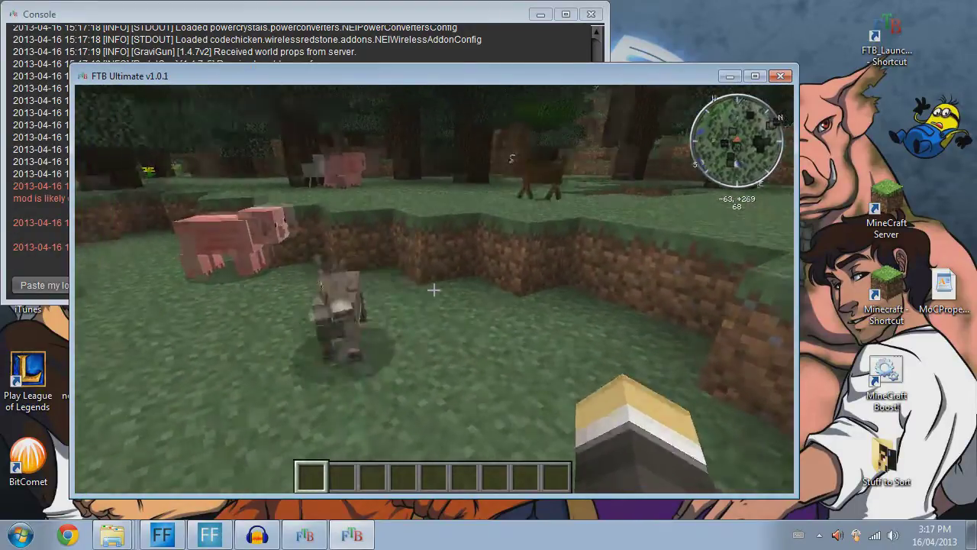
{"action": "key", "text": "w"}
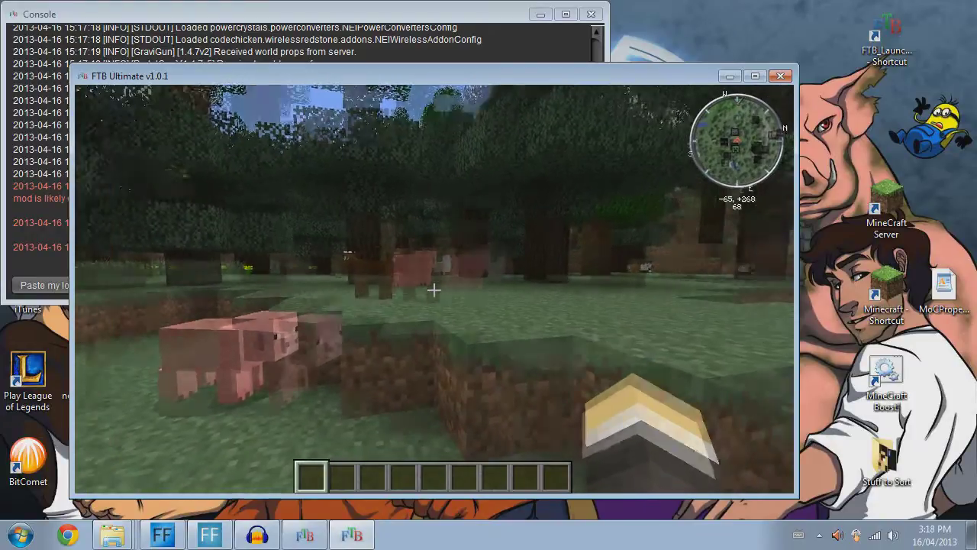
{"action": "key", "text": "w"}
{"action": "key", "text": "space"}
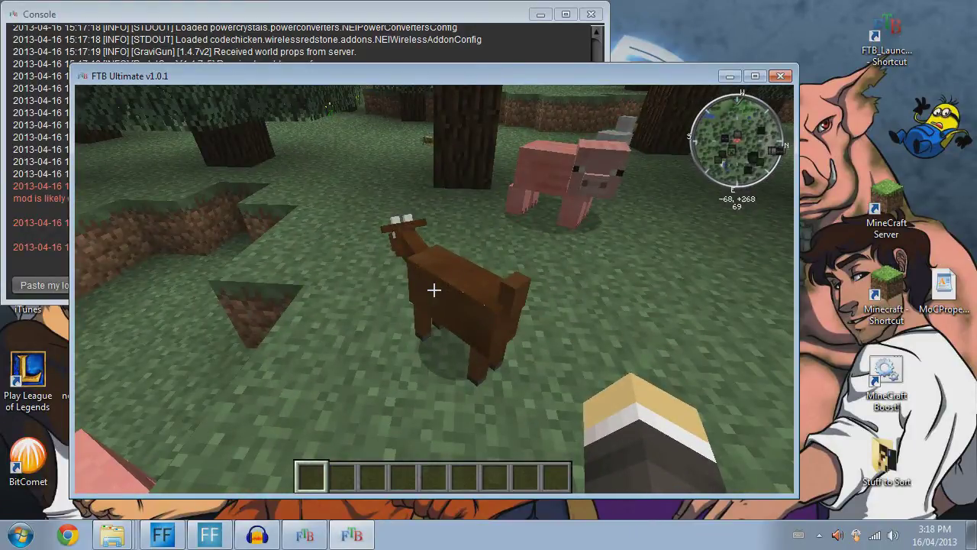
{"action": "key", "text": "a"}
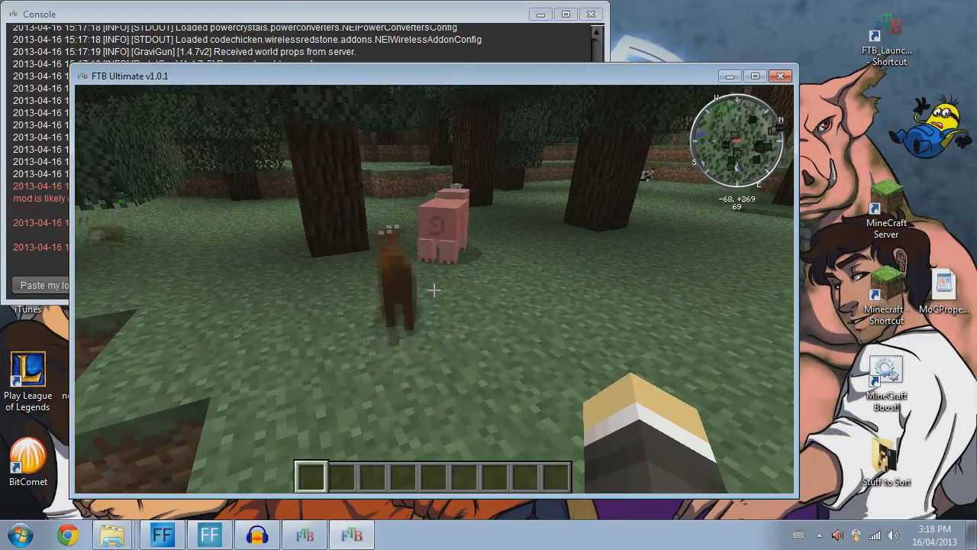
- Save and quit the world to the title screen, and quit the game
{"action": "key", "text": "Escape"}
{"action": "left_click", "coordinate": [259, 450]}
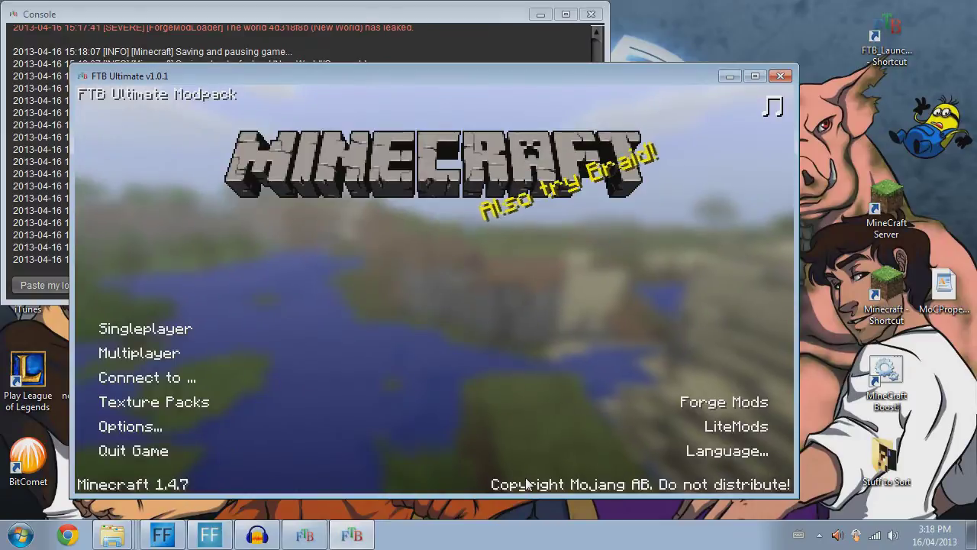
{"action": "left_click", "coordinate": [132, 450]}
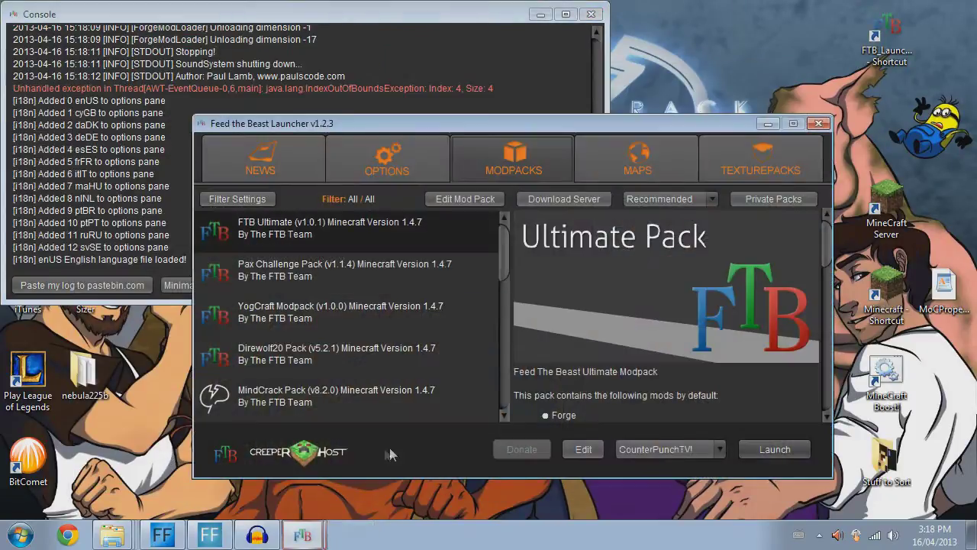
- Disable the integratedsoundpacks mod in the Mod Pack Editor of FTB Ultimate
{"action": "left_click", "coordinate": [467, 201]}
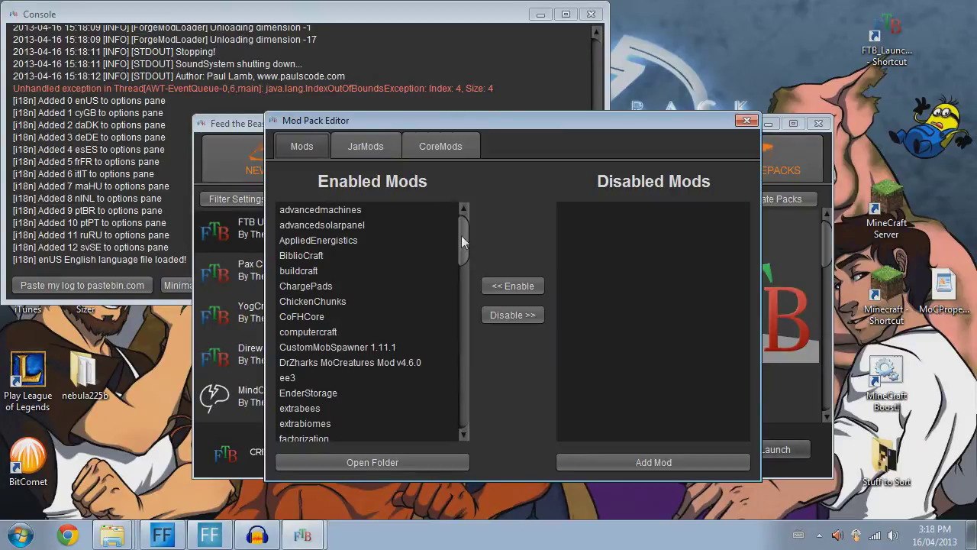
{"action": "left_click_drag", "start_coordinate": [461, 235], "coordinate": [454, 310]}
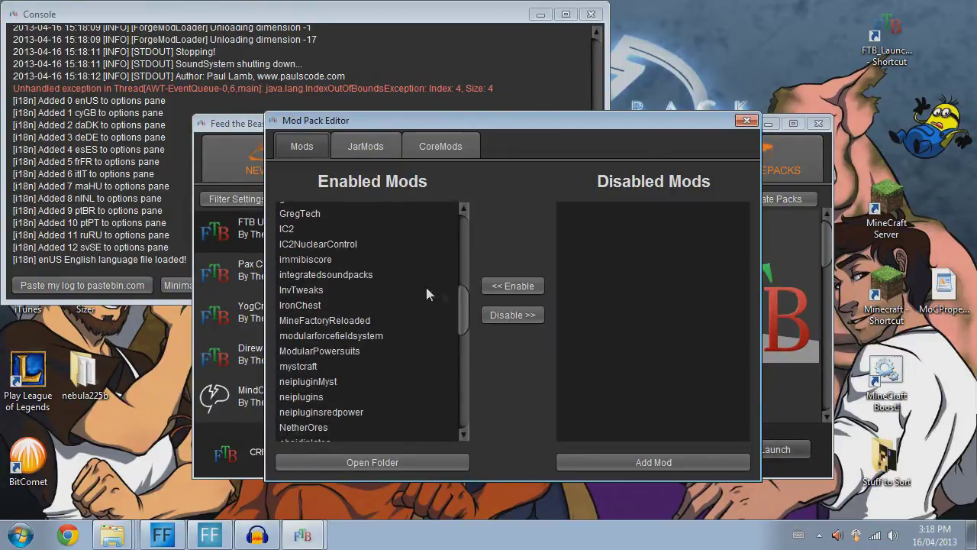
{"action": "left_click", "coordinate": [322, 276]}
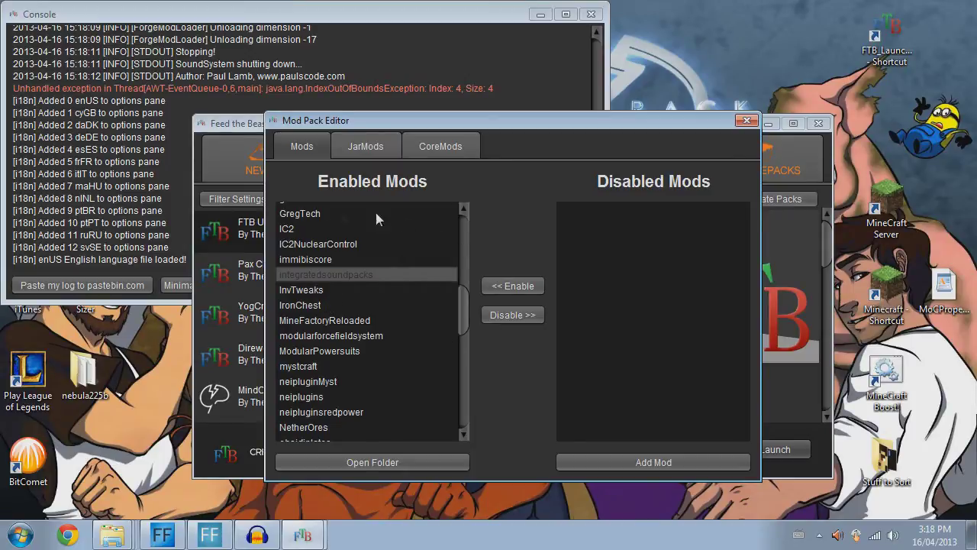
{"action": "left_click", "coordinate": [503, 317]}
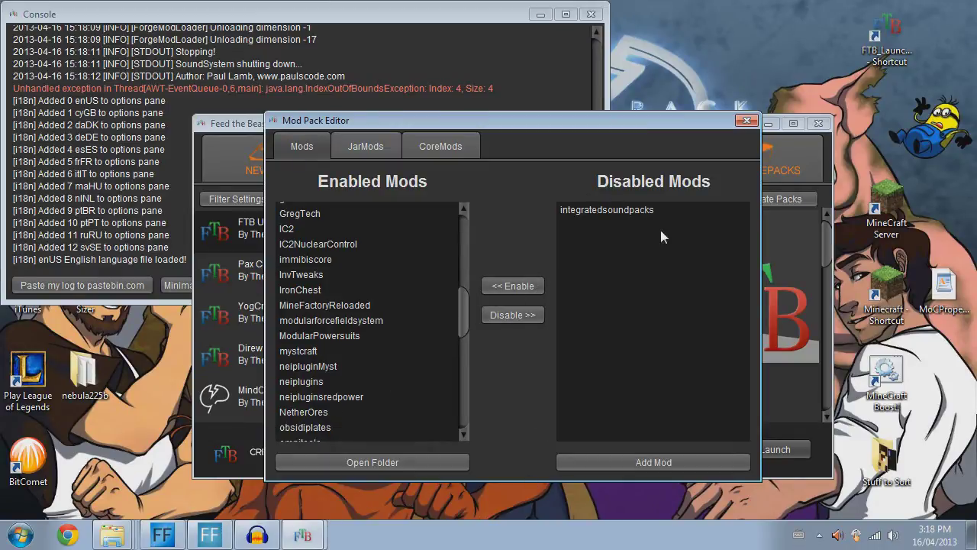
- Close the Mod Pack Editor and launch the FTB Ultimate pack again
{"action": "left_click", "coordinate": [746, 121]}
{"action": "left_click", "coordinate": [770, 452]}
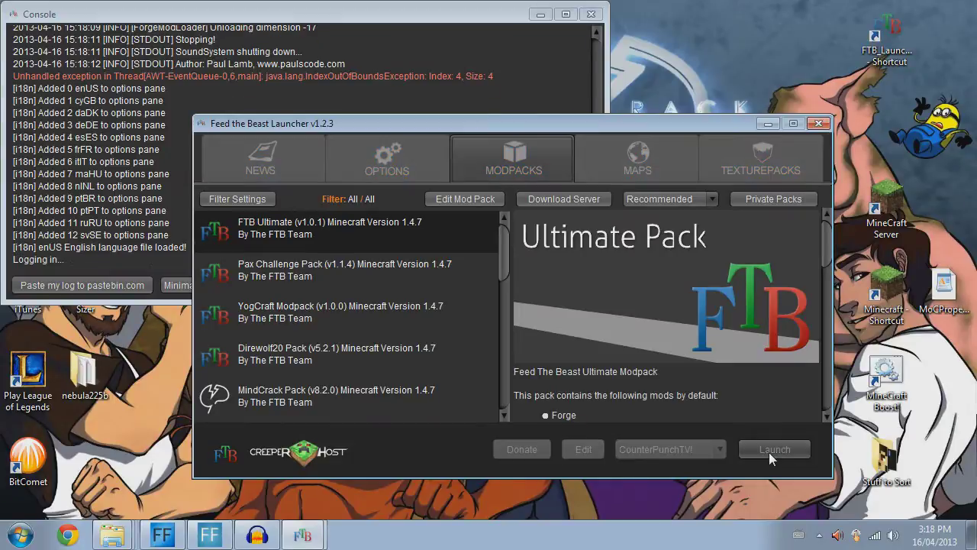
{"action": "left_click", "coordinate": [534, 334]}
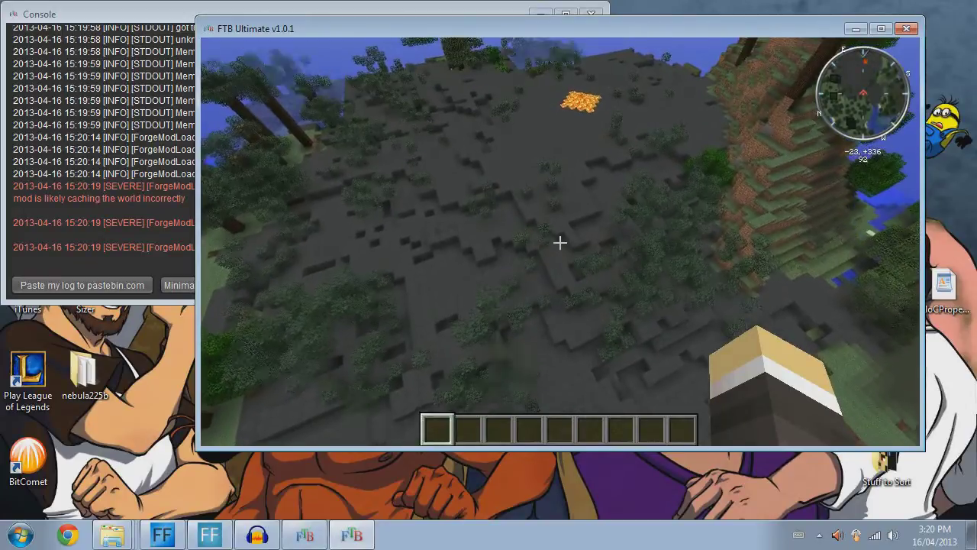
- Fly across the dark rocky area and set the world time to night (18:00)
{"action": "key", "text": "w"}
{"action": "key", "text": "w"}
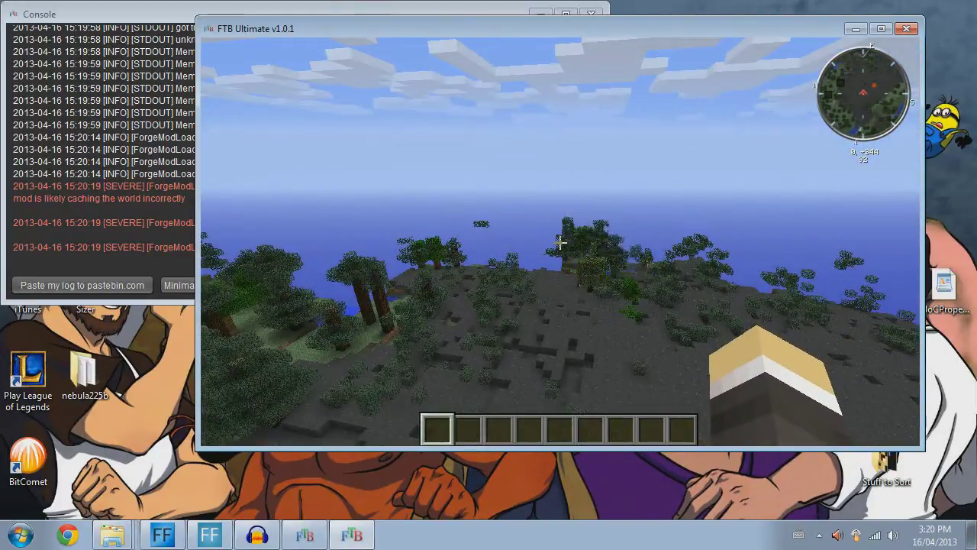
{"action": "key", "text": "e"}
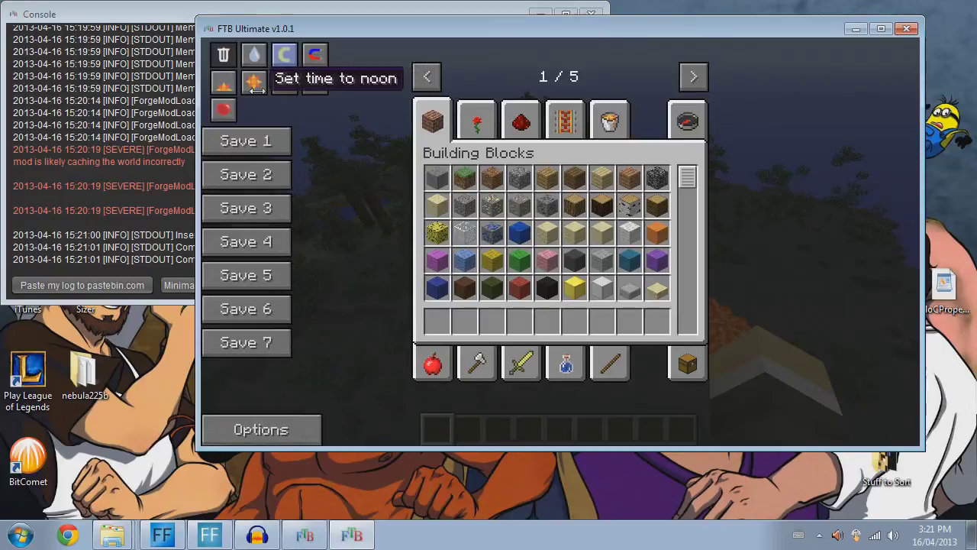
{"action": "left_click", "coordinate": [316, 81]}
{"action": "key", "text": "e"}
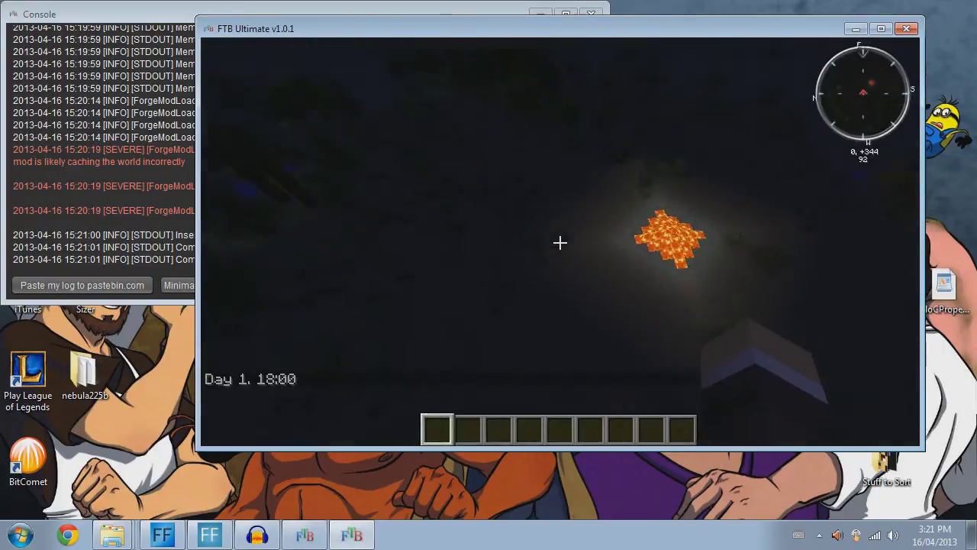
- Descend into the dark forest and move around among the trees to examine the mobs spawning at night
{"action": "key", "text": "shift"}
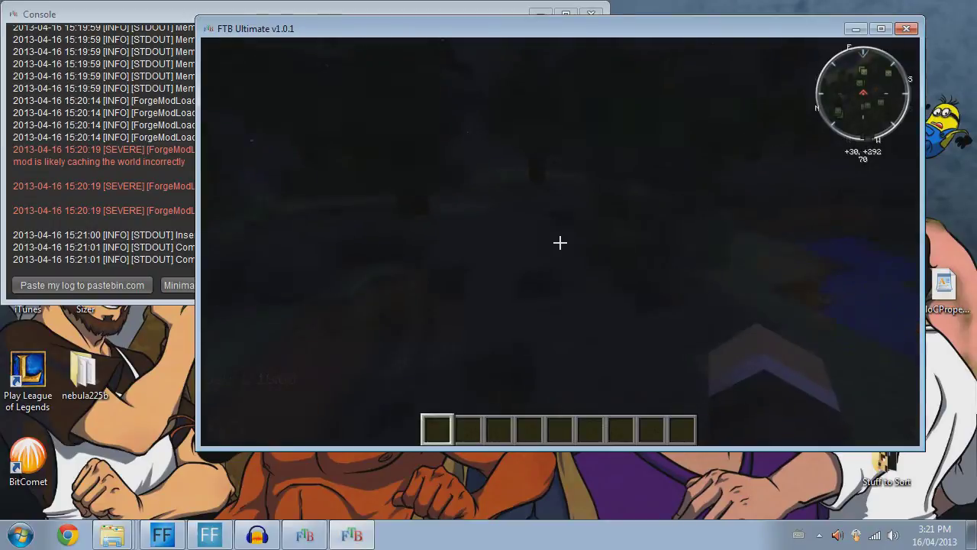
{"action": "key", "text": "w"}
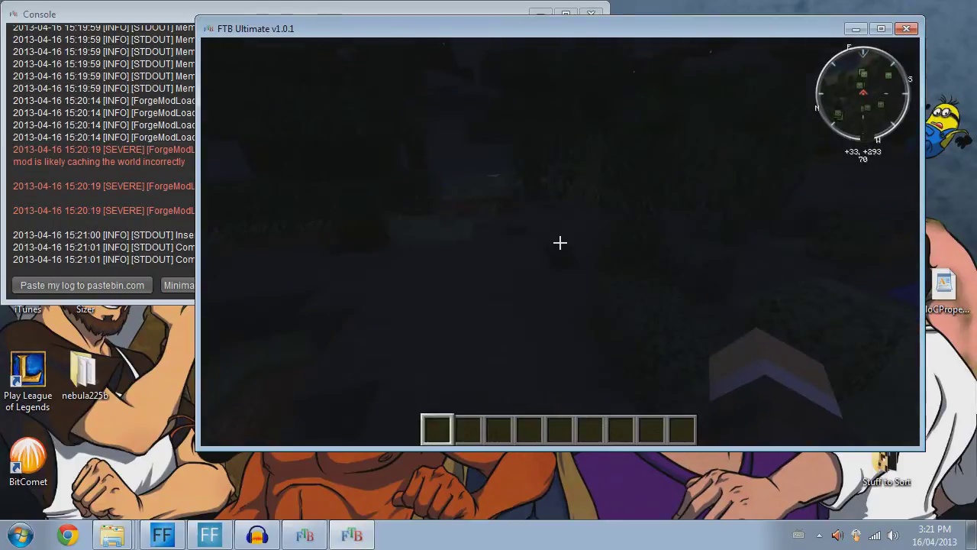
{"action": "key", "text": "w"}
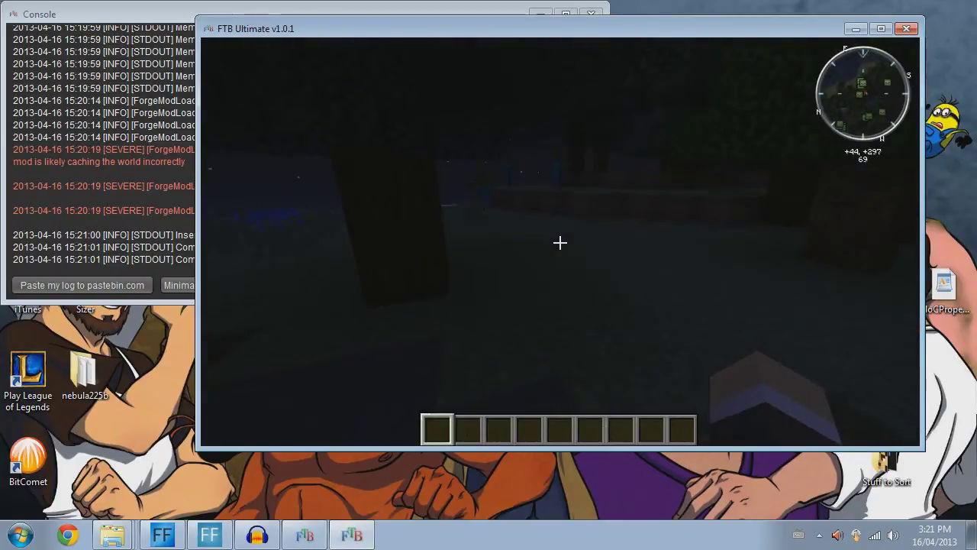
{"action": "key", "text": "w"}
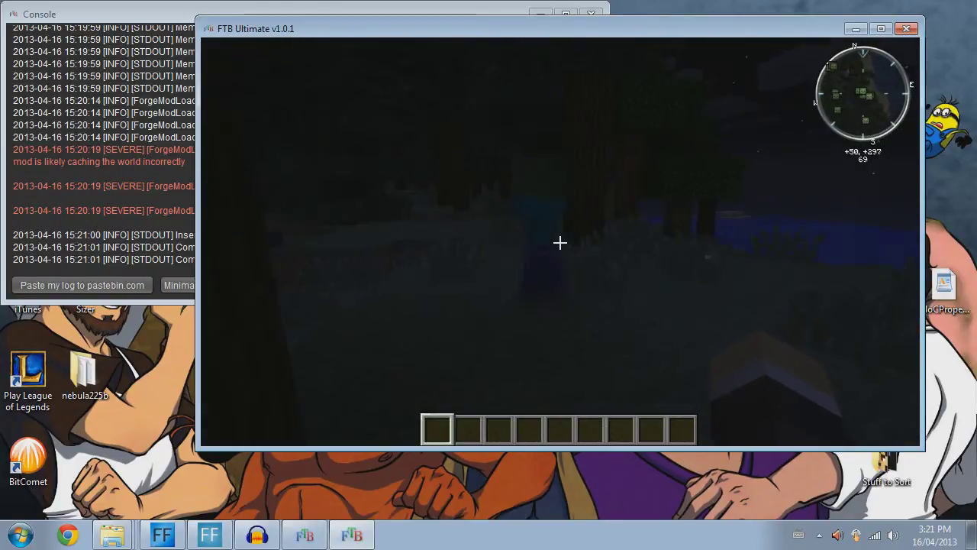
{"action": "key", "text": "w"}
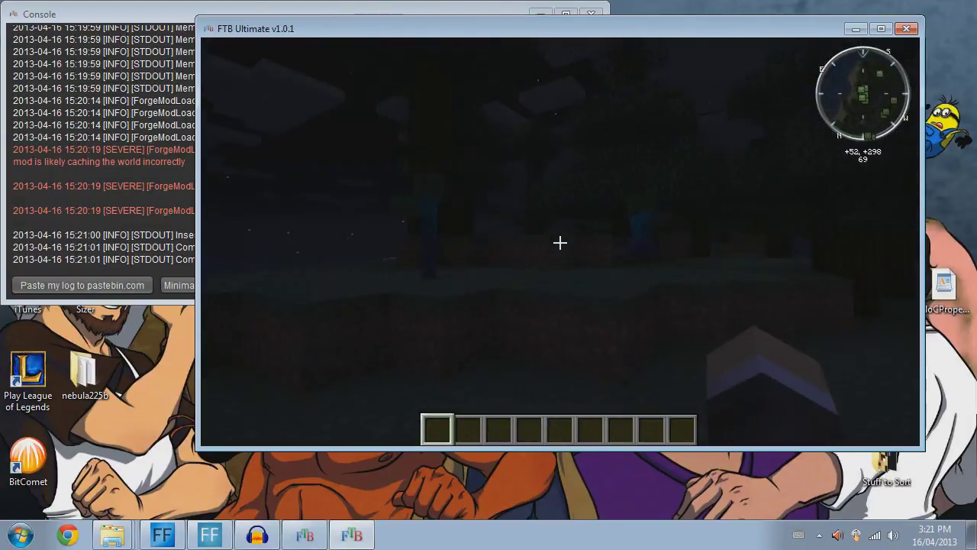
{"action": "key", "text": "w"}
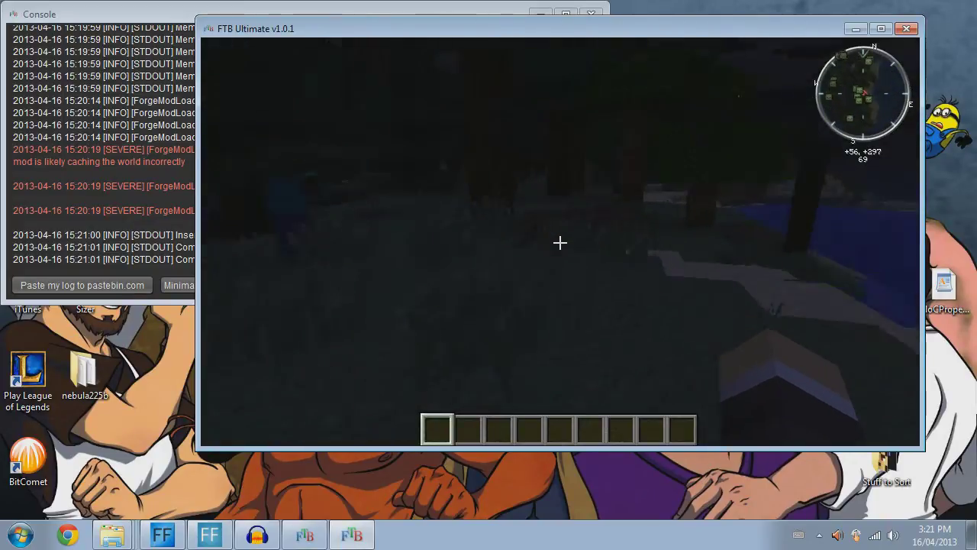
{"action": "key", "text": "w"}
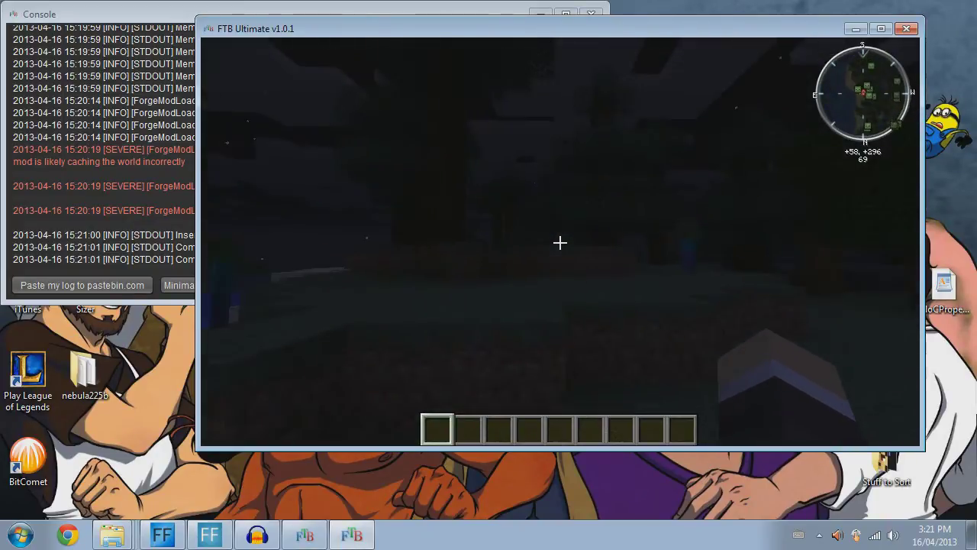
{"action": "key", "text": "w"}
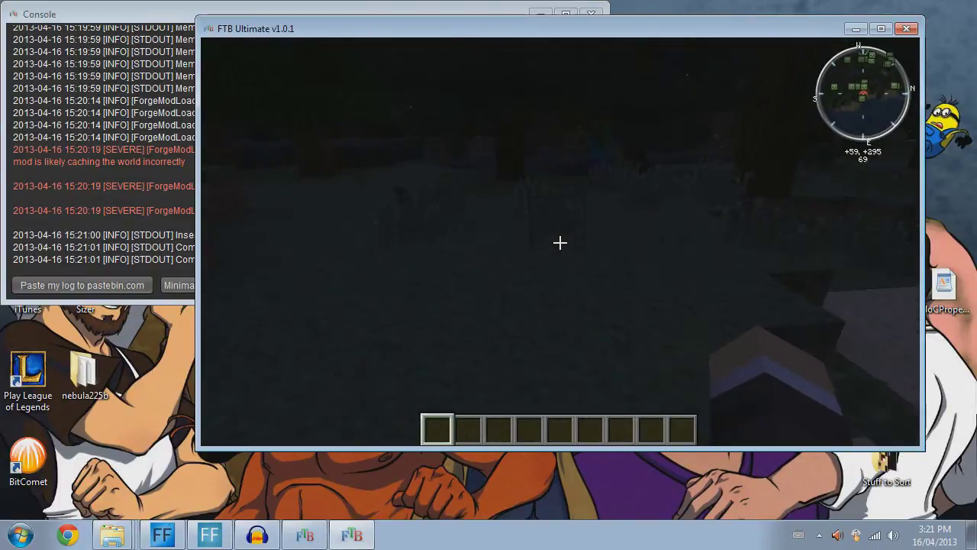
- Open the CustomSpawner settings of DrZhark's Mo'Creatures through the global mod options
{"action": "key", "text": "Escape"}
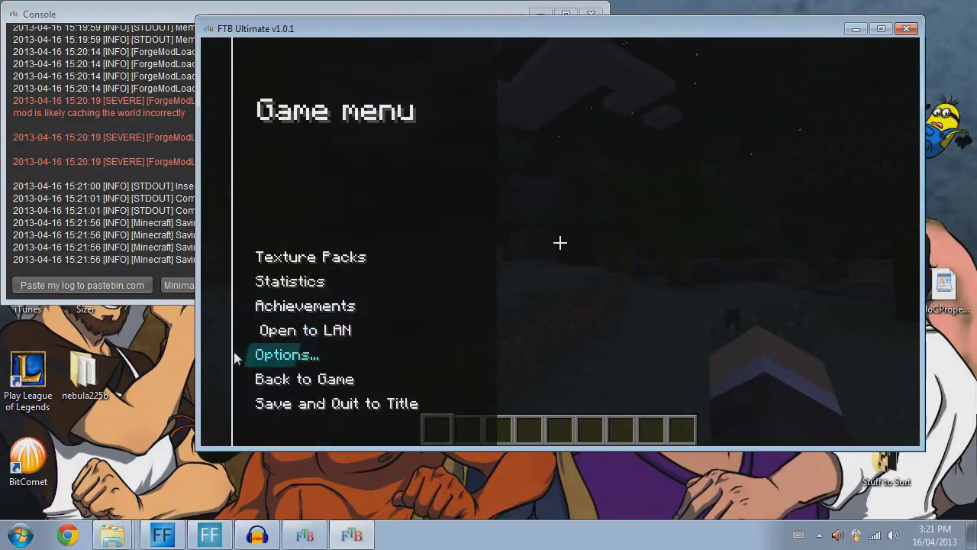
{"action": "left_click", "coordinate": [290, 355]}
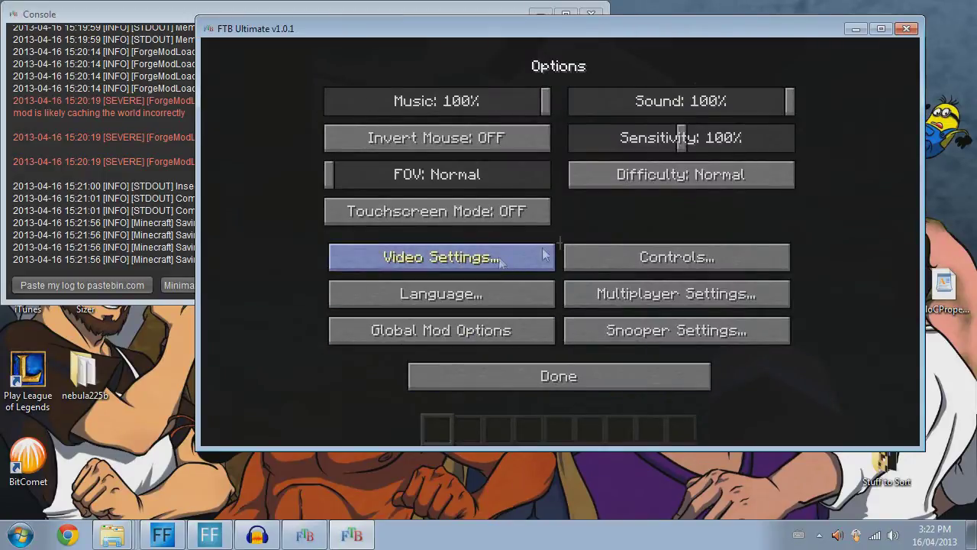
{"action": "left_click", "coordinate": [456, 328]}
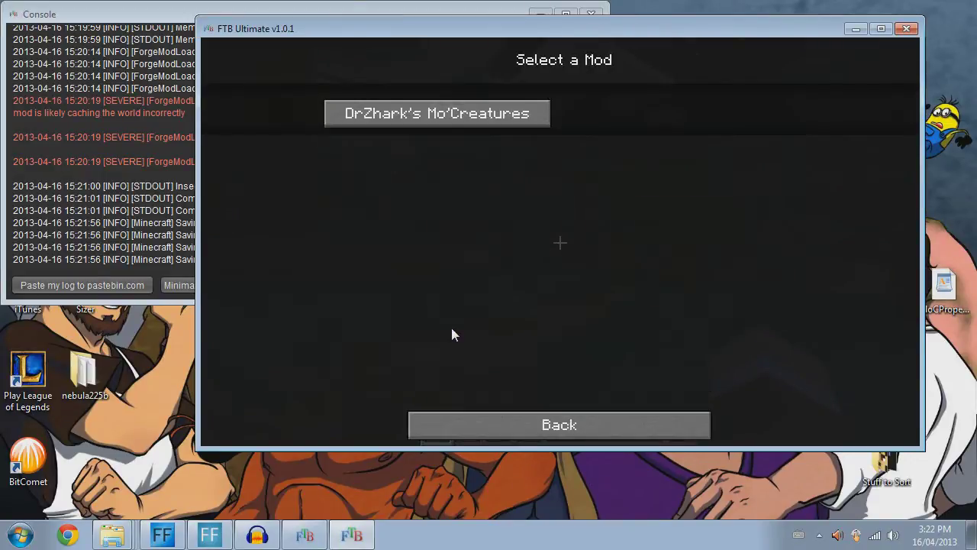
{"action": "left_click", "coordinate": [521, 113]}
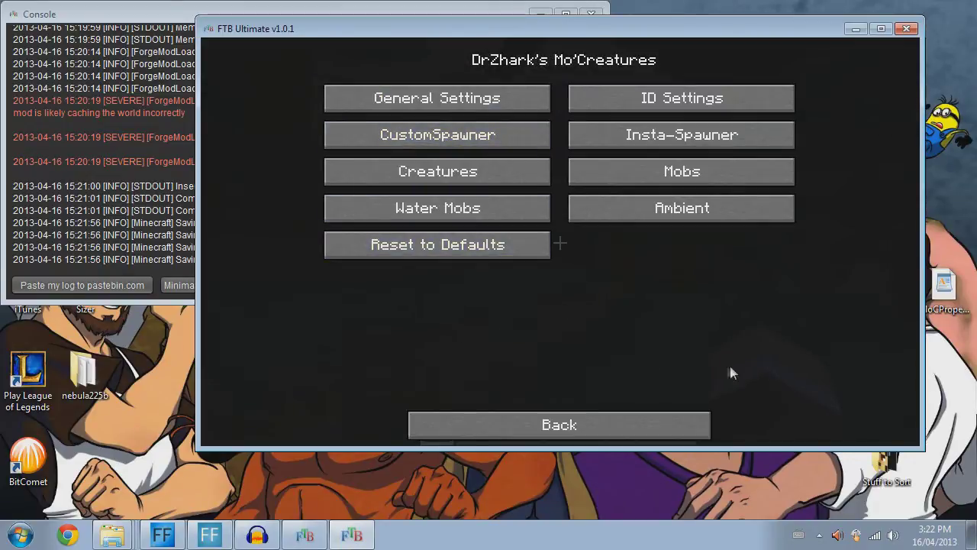
{"action": "left_click", "coordinate": [513, 136]}
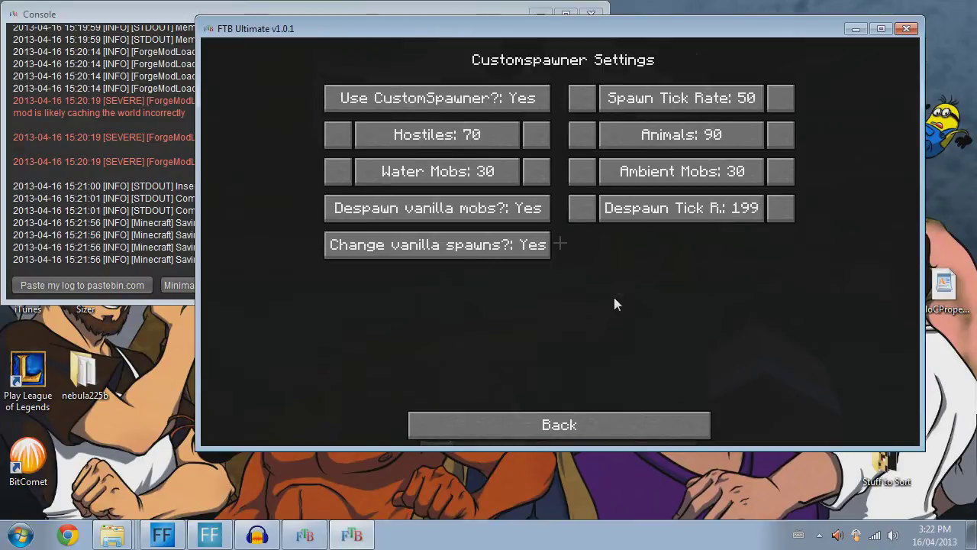
- Set the CustomSpawner Hostiles value to 80 and return to the Mo'Creatures settings
{"action": "left_click", "coordinate": [536, 138]}
{"action": "left_click", "coordinate": [536, 139]}
{"action": "left_click", "coordinate": [536, 138]}
{"action": "left_click", "coordinate": [536, 138]}
{"action": "left_click", "coordinate": [536, 138]}
{"action": "left_click", "coordinate": [536, 138]}
{"action": "left_click", "coordinate": [536, 138]}
{"action": "left_click", "coordinate": [536, 139]}
{"action": "left_click", "coordinate": [536, 138]}
{"action": "left_click", "coordinate": [536, 109]}
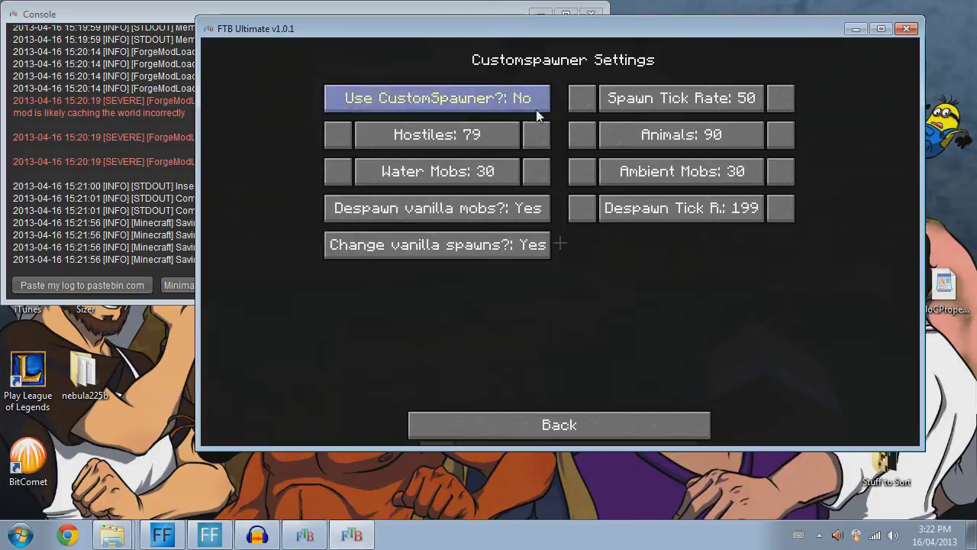
{"action": "left_click", "coordinate": [538, 110]}
{"action": "left_click", "coordinate": [542, 138]}
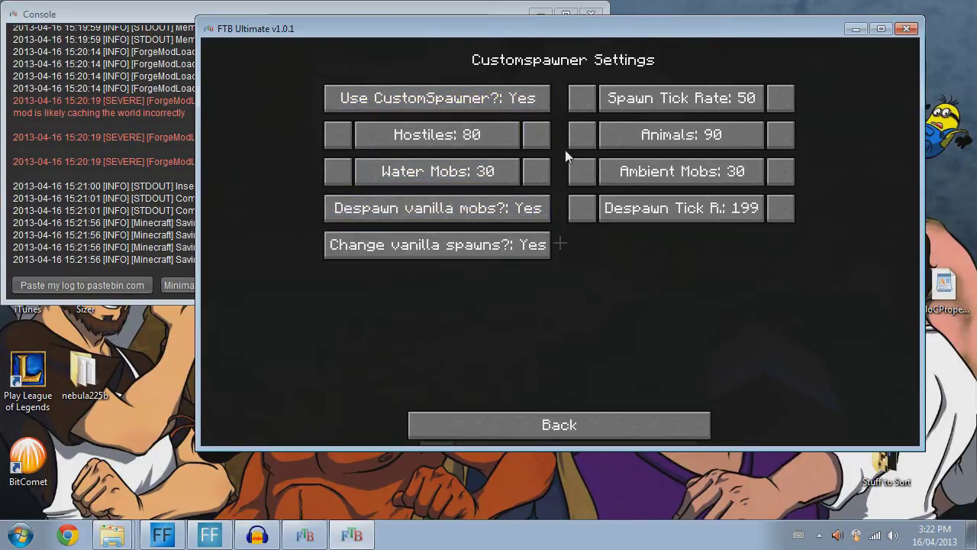
{"action": "left_click", "coordinate": [518, 421]}
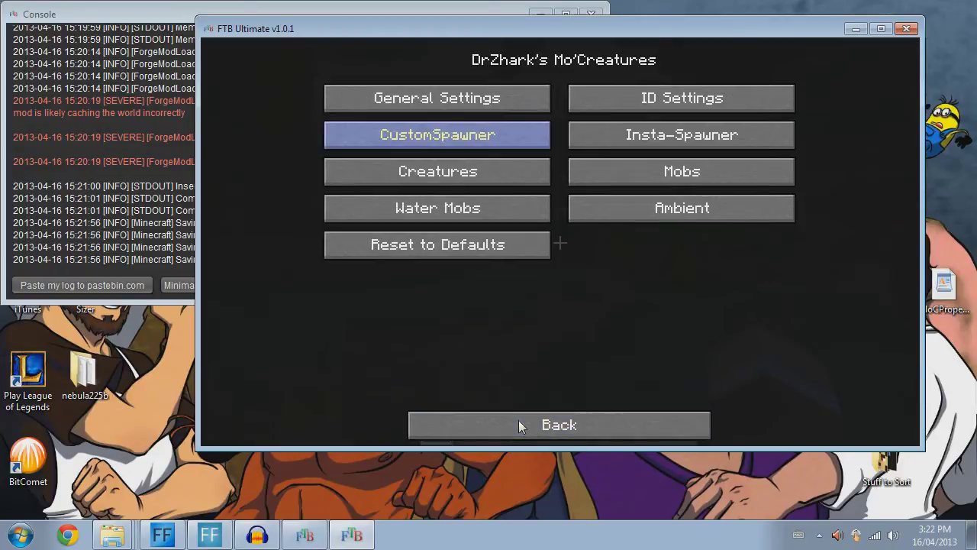
- Open the monster frequencies in the mob options and set entBrainyZombie to 1
{"action": "left_click", "coordinate": [580, 174]}
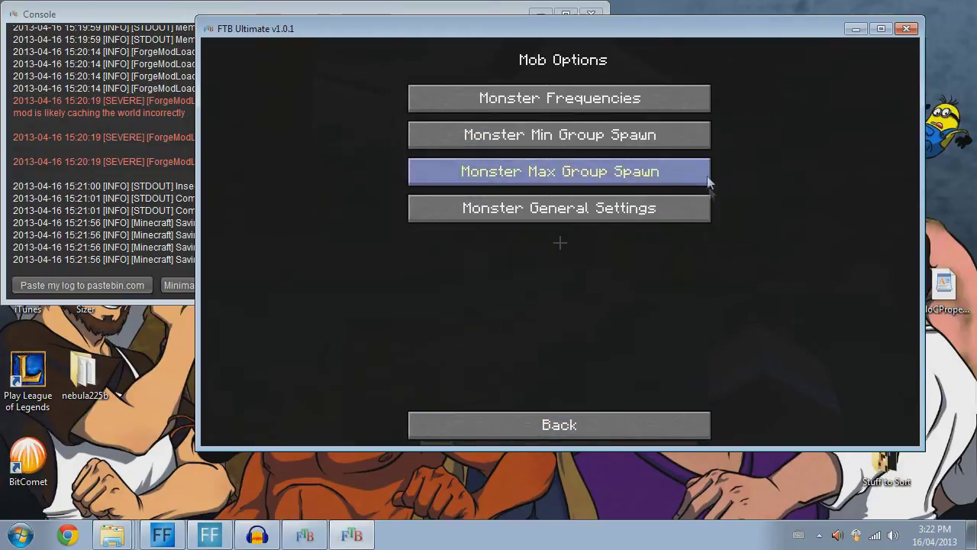
{"action": "left_click", "coordinate": [643, 101]}
{"action": "left_click_drag", "start_coordinate": [858, 158], "coordinate": [847, 387]}
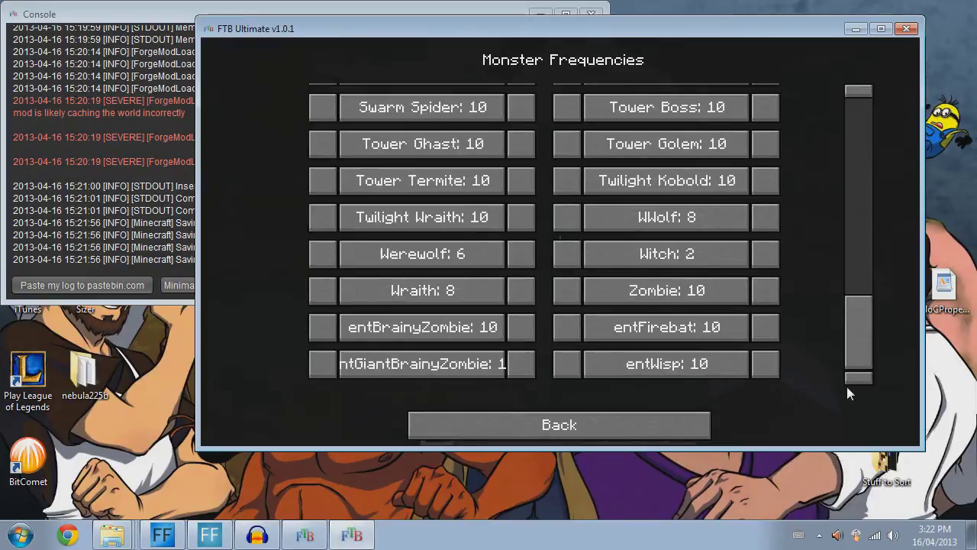
{"action": "left_click", "coordinate": [323, 328]}
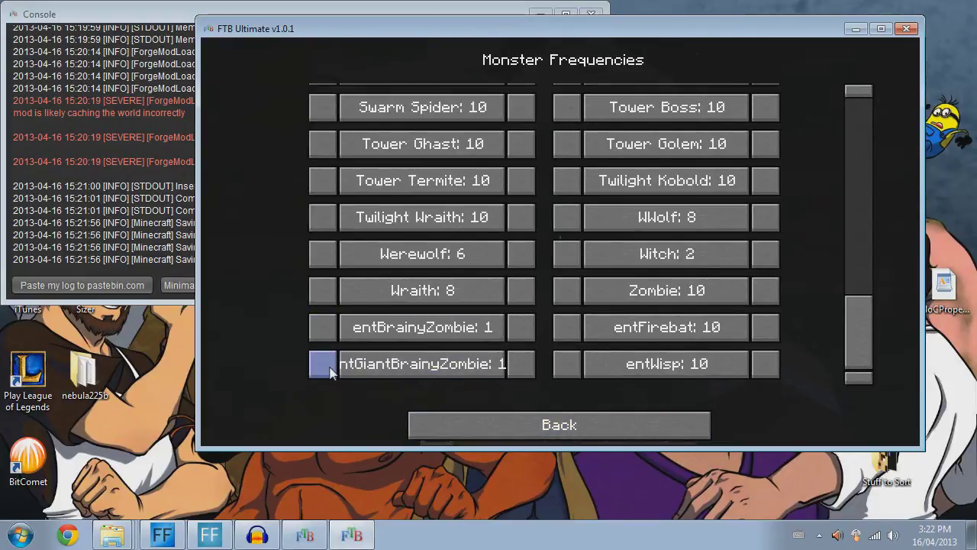
- Lower the entGiantBrainyZombie frequency and set the entFirebat frequency to 1
{"action": "left_click", "coordinate": [561, 324]}
{"action": "left_click", "coordinate": [562, 323]}
{"action": "left_click", "coordinate": [562, 324]}
{"action": "left_click", "coordinate": [561, 324]}
{"action": "left_click", "coordinate": [561, 324]}
{"action": "left_click", "coordinate": [562, 323]}
{"action": "left_click", "coordinate": [561, 324]}
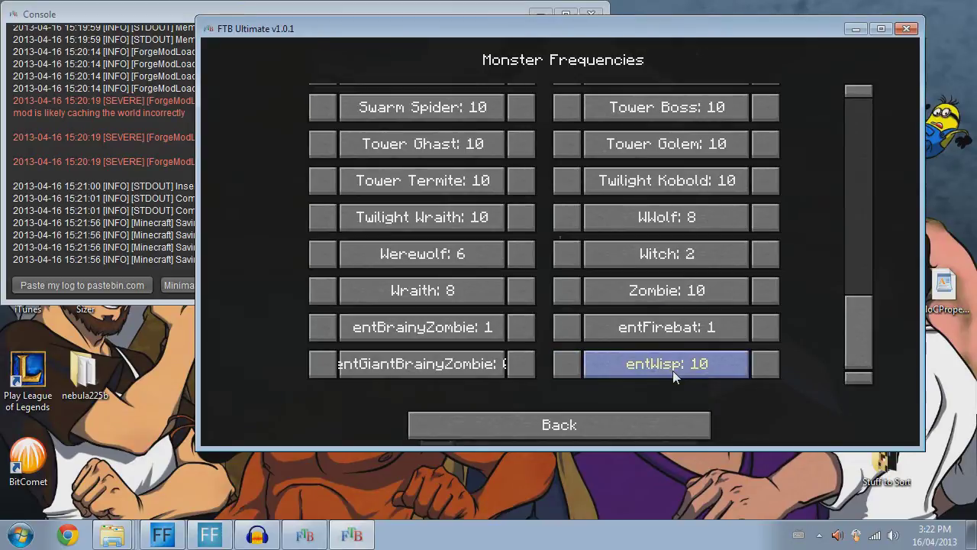
- Set the entWisp frequency to 1 in the monster frequencies
{"action": "double_click", "coordinate": [570, 368]}
{"action": "left_click", "coordinate": [570, 369]}
{"action": "double_click", "coordinate": [569, 369]}
{"action": "left_click", "coordinate": [570, 369]}
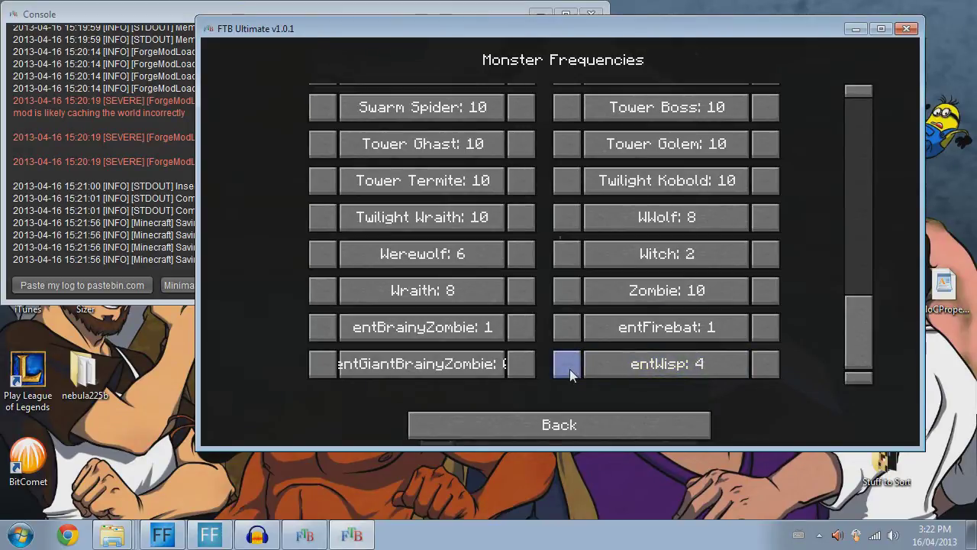
{"action": "double_click", "coordinate": [570, 368]}
{"action": "left_click", "coordinate": [569, 369]}
- Look through the whole monster frequencies list, leave the Mo'Creatures settings and resume the game
{"action": "left_click_drag", "start_coordinate": [868, 350], "coordinate": [863, 107]}
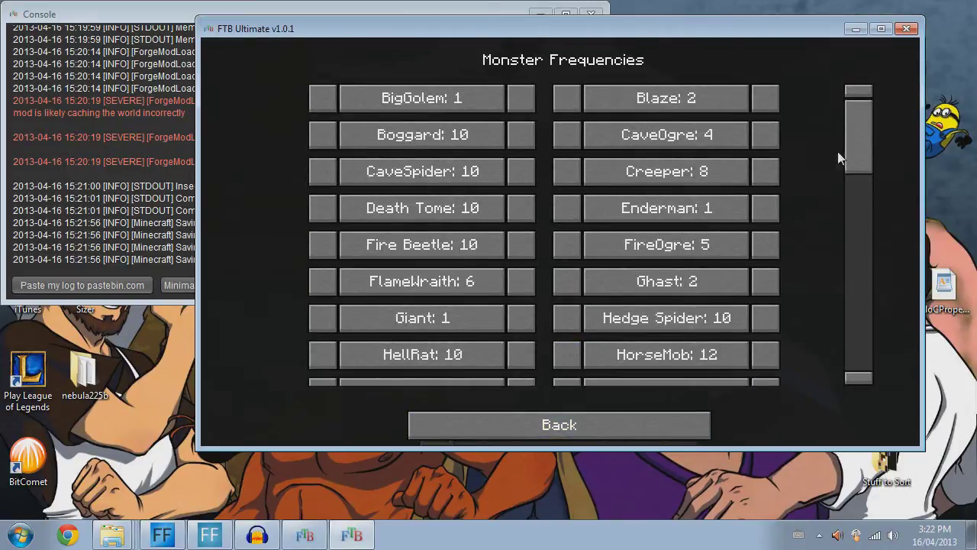
{"action": "left_click_drag", "start_coordinate": [850, 151], "coordinate": [853, 223]}
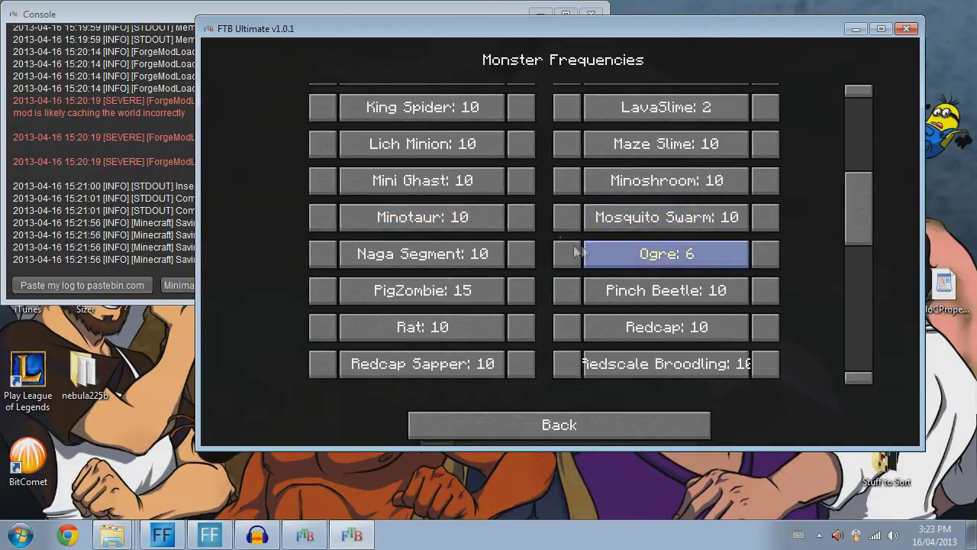
{"action": "left_click_drag", "start_coordinate": [867, 213], "coordinate": [867, 337]}
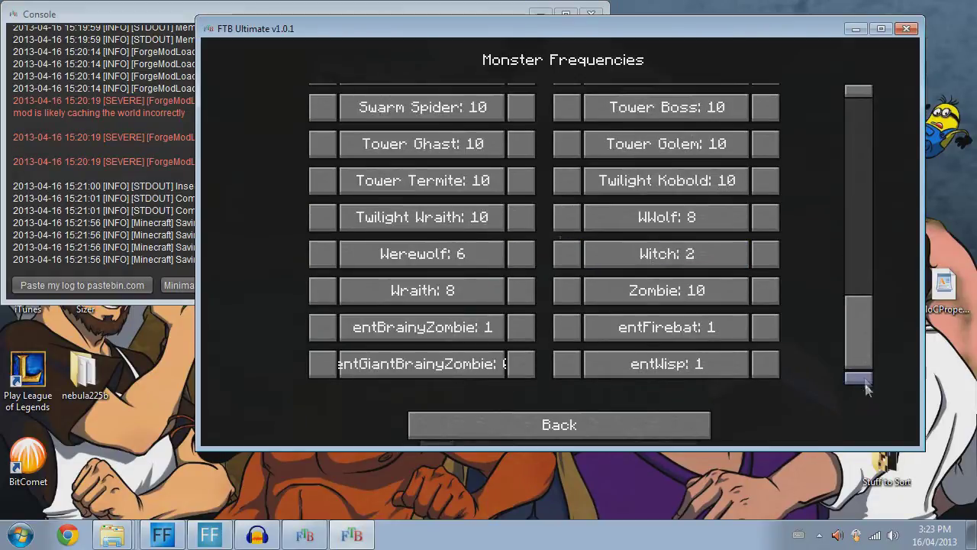
{"action": "left_click", "coordinate": [632, 439]}
{"action": "left_click", "coordinate": [558, 426]}
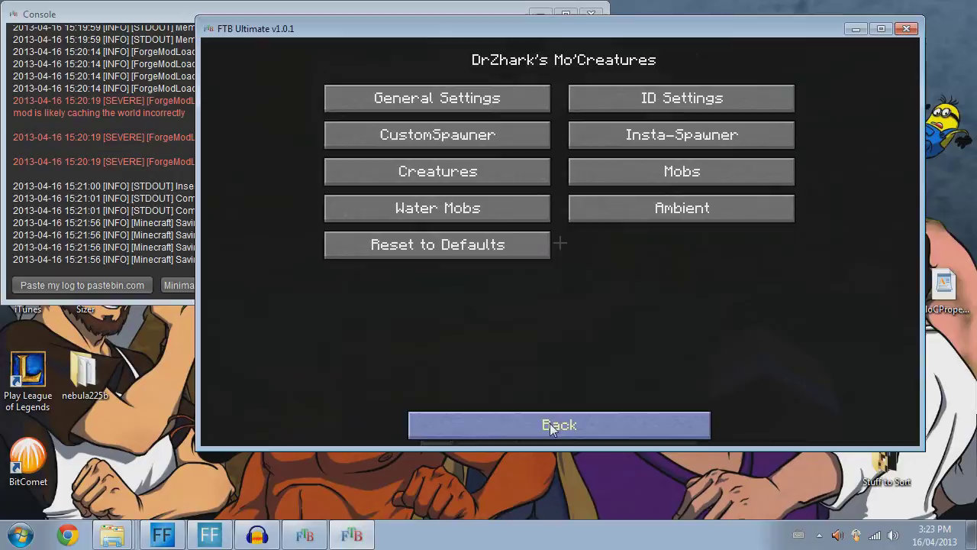
{"action": "left_click", "coordinate": [541, 429]}
{"action": "left_click", "coordinate": [540, 431]}
{"action": "left_click", "coordinate": [543, 382]}
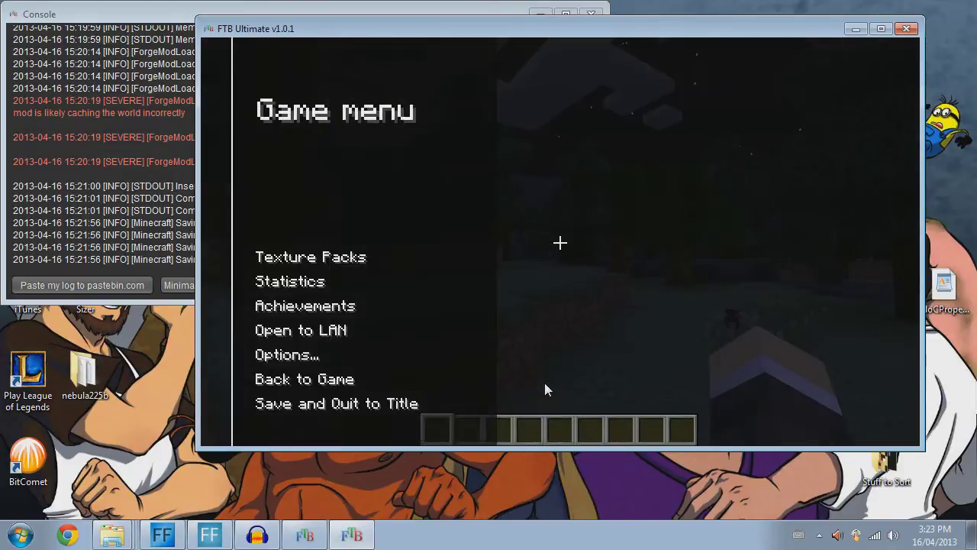
{"action": "key", "text": "Escape"}
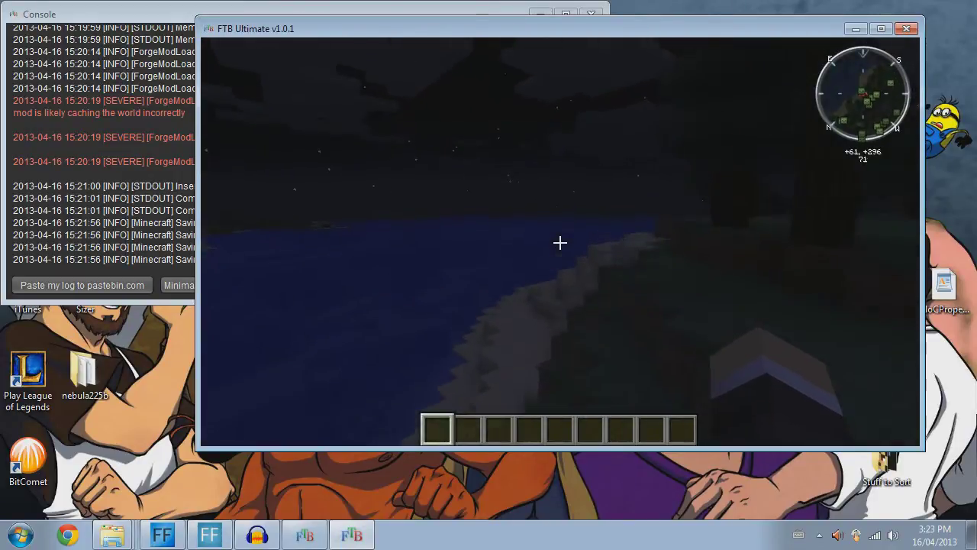
- Walk along the shore and around the lava pool at night to examine which creatures have spawned
{"action": "key", "text": "w"}
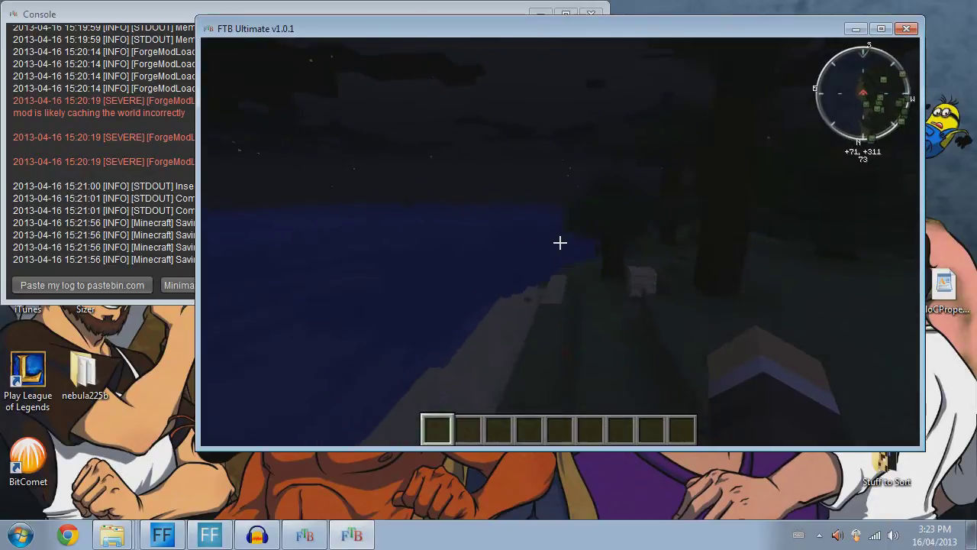
{"action": "key", "text": "w"}
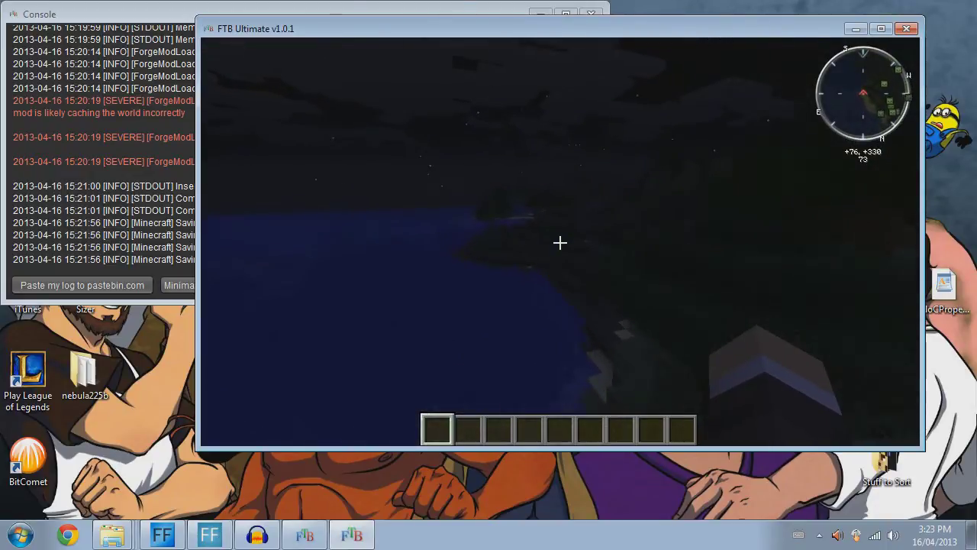
{"action": "key", "text": "w"}
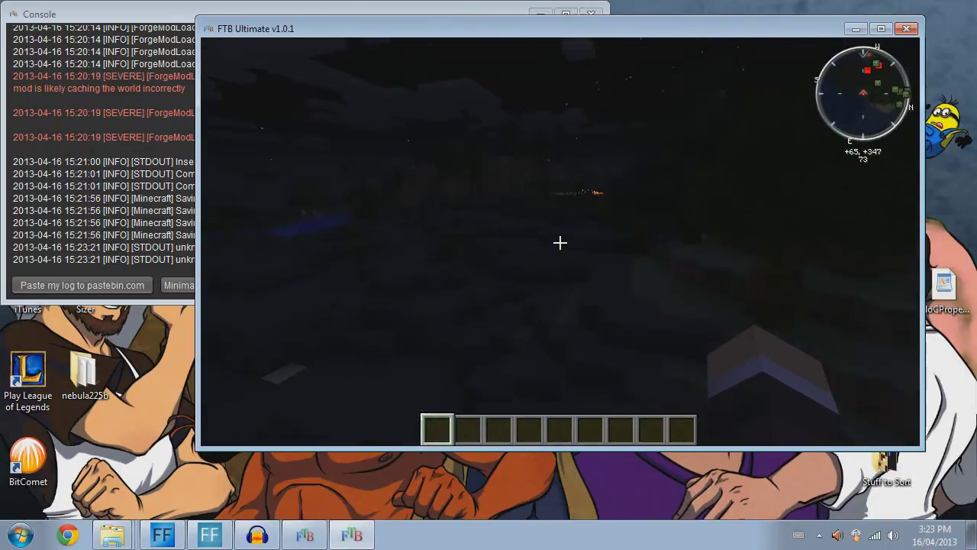
{"action": "key", "text": "w"}
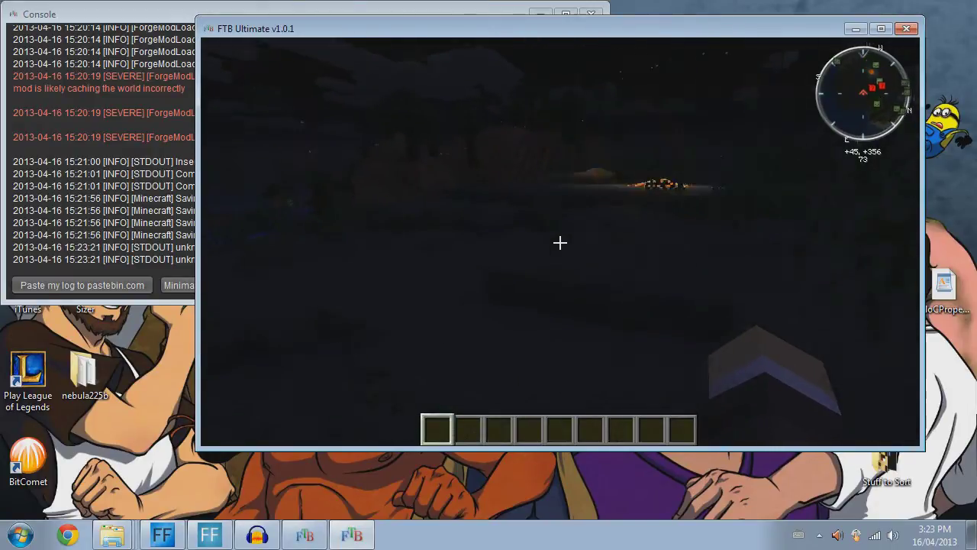
{"action": "key", "text": "w"}
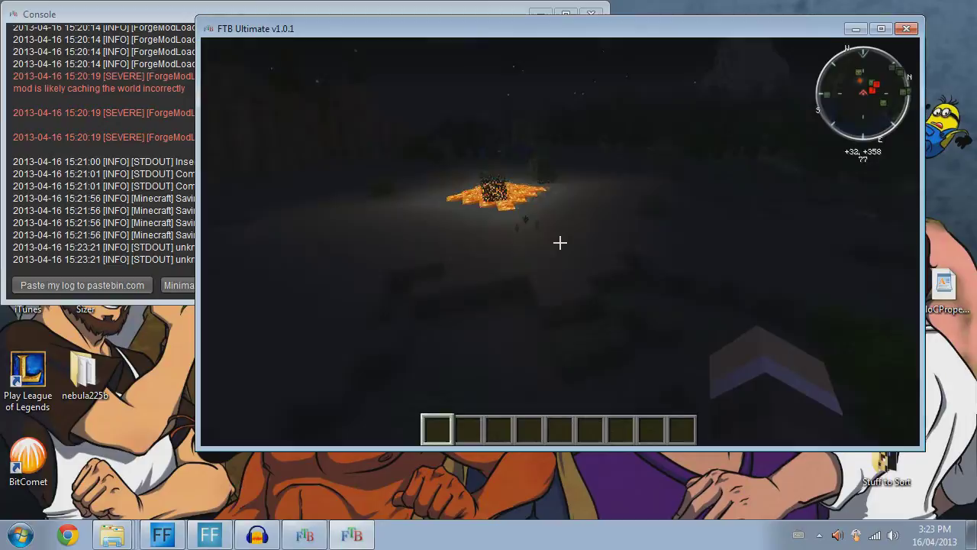
{"action": "key", "text": "w"}
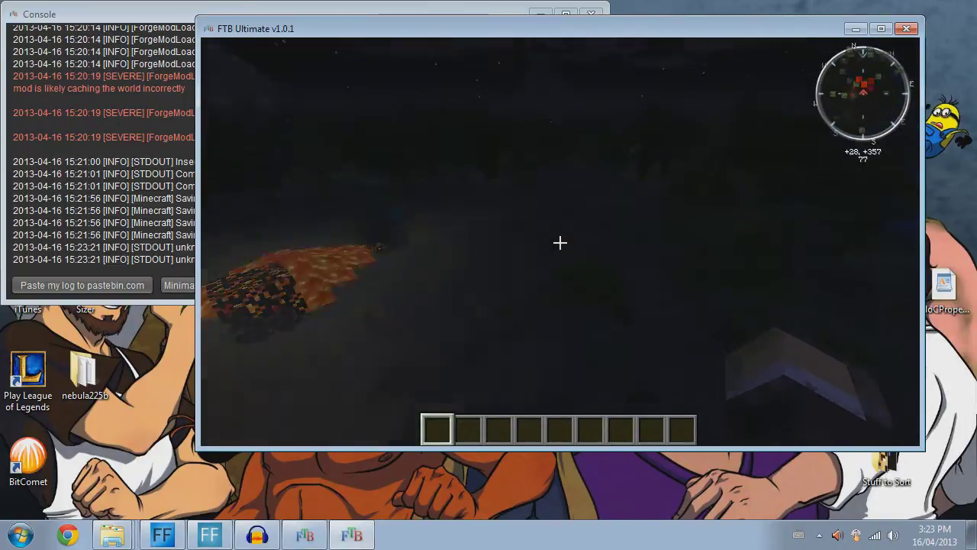
{"action": "key", "text": "w"}
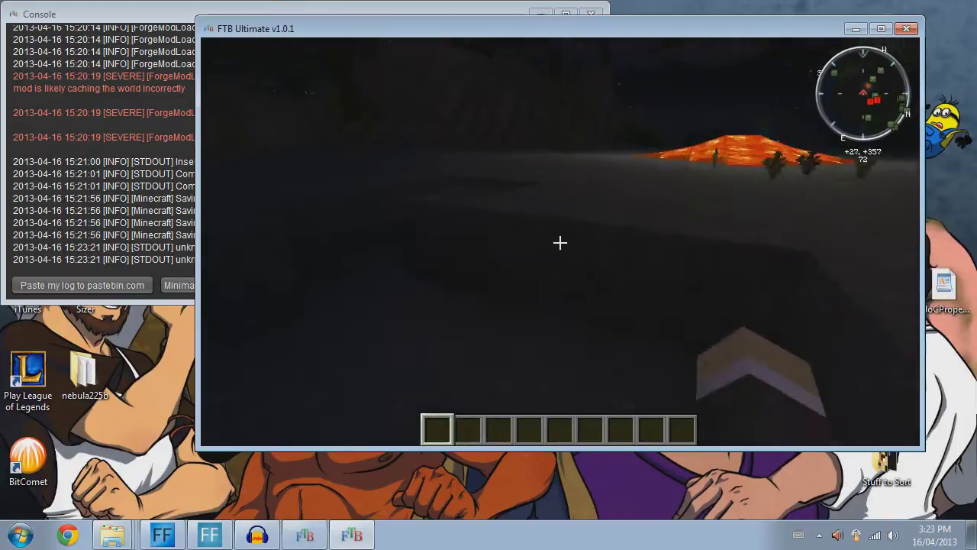
{"action": "key", "text": "w"}
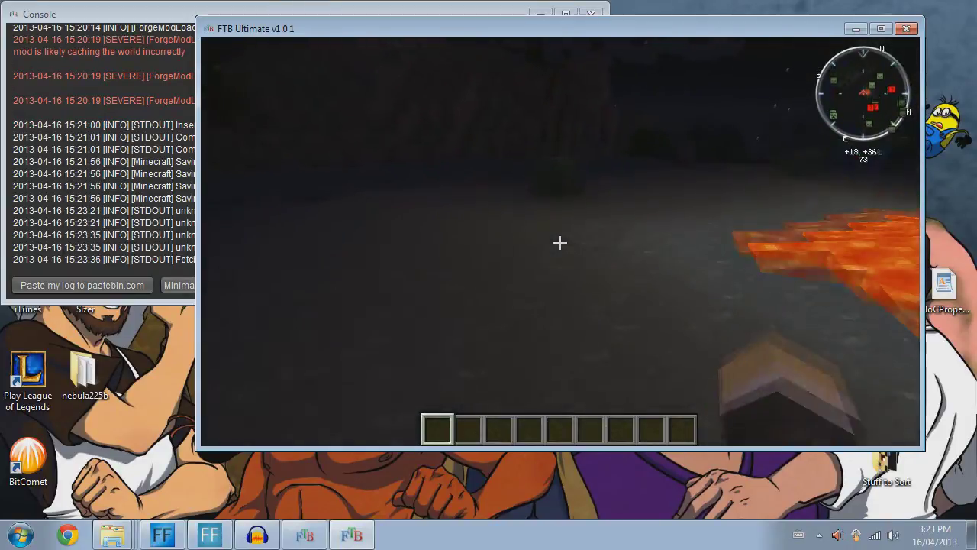
{"action": "key", "text": "w"}
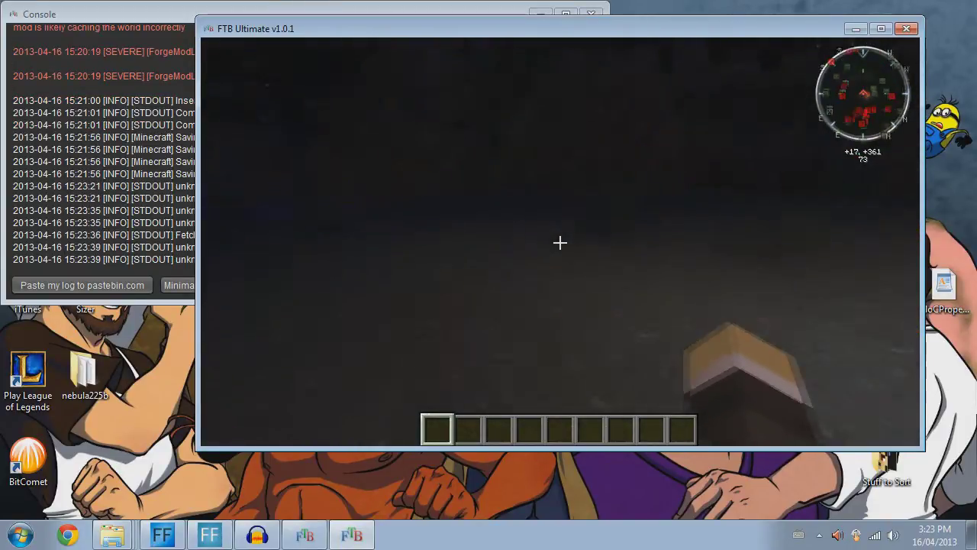
{"action": "key", "text": "w"}
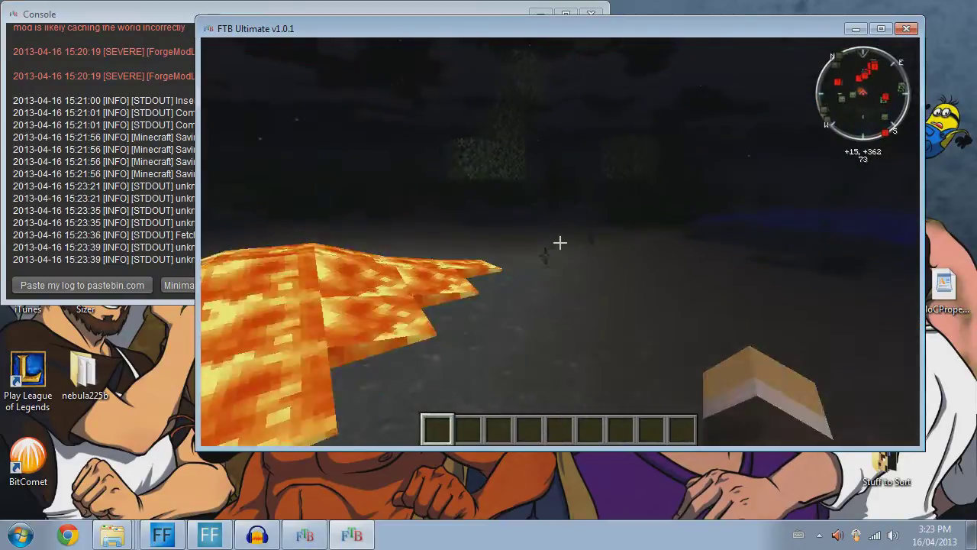
- Approach the giant scorpion near the trees and examine it from several sides
{"action": "key", "text": "w"}
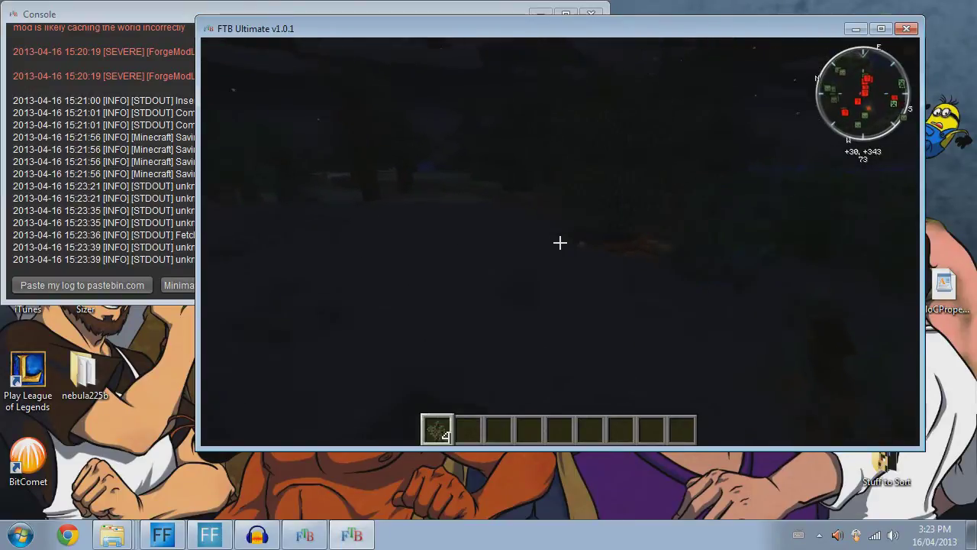
{"action": "key", "text": "w"}
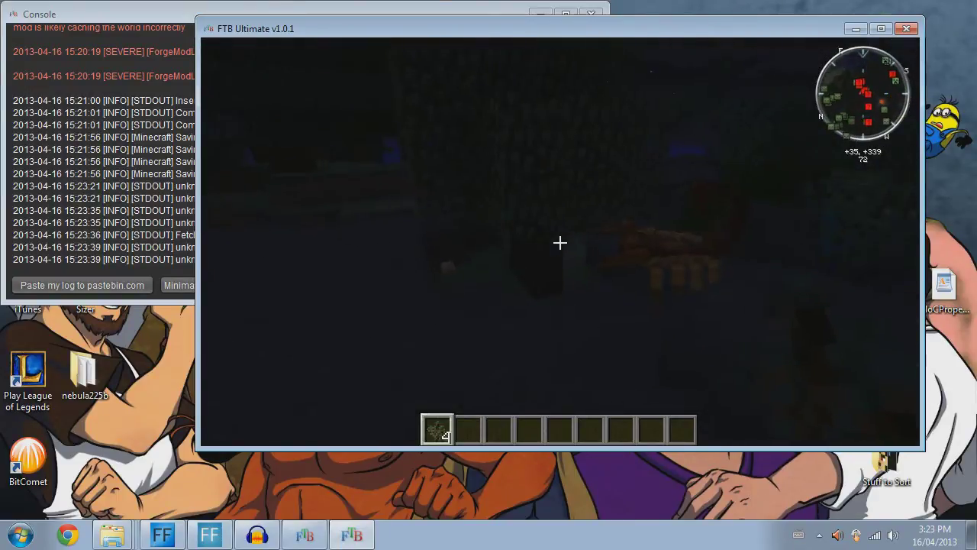
{"action": "key", "text": "w"}
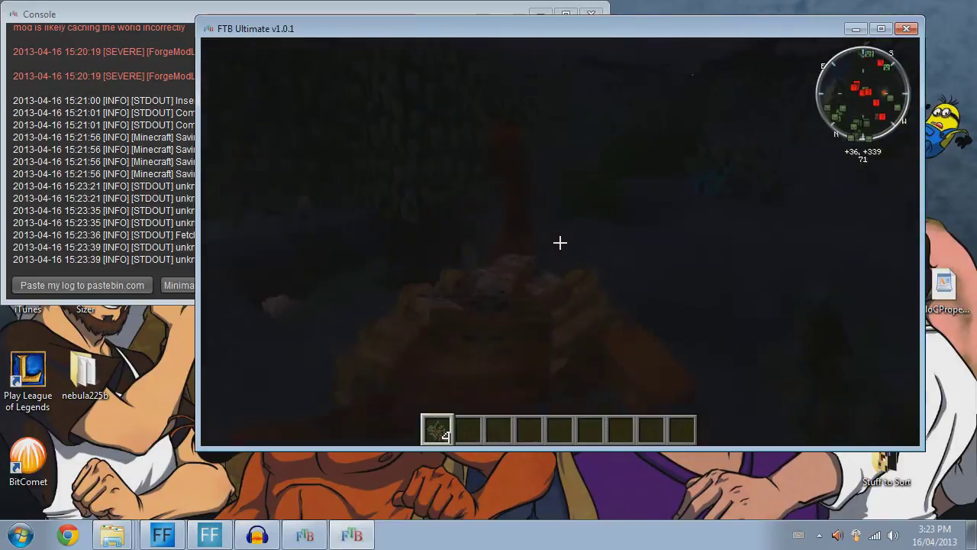
{"action": "key", "text": "s"}
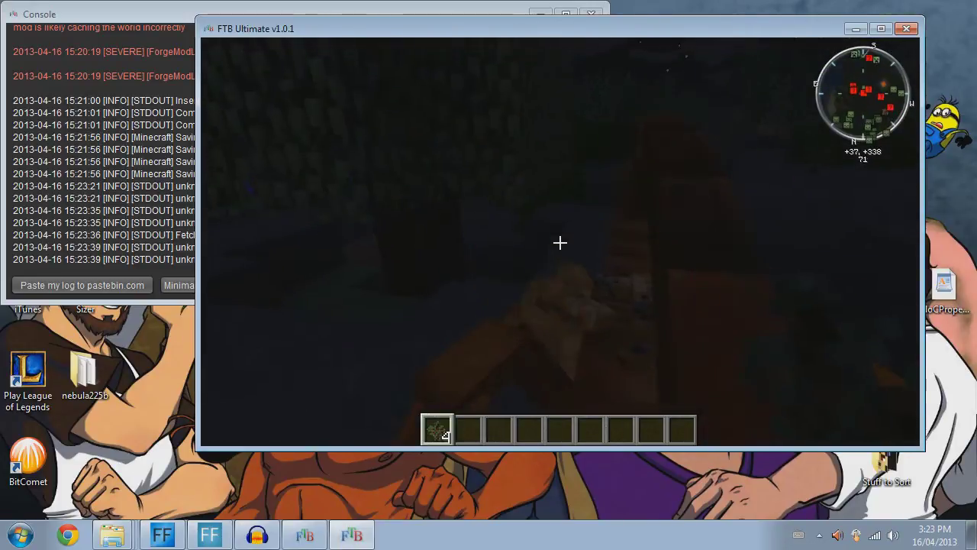
{"action": "key", "text": "a"}
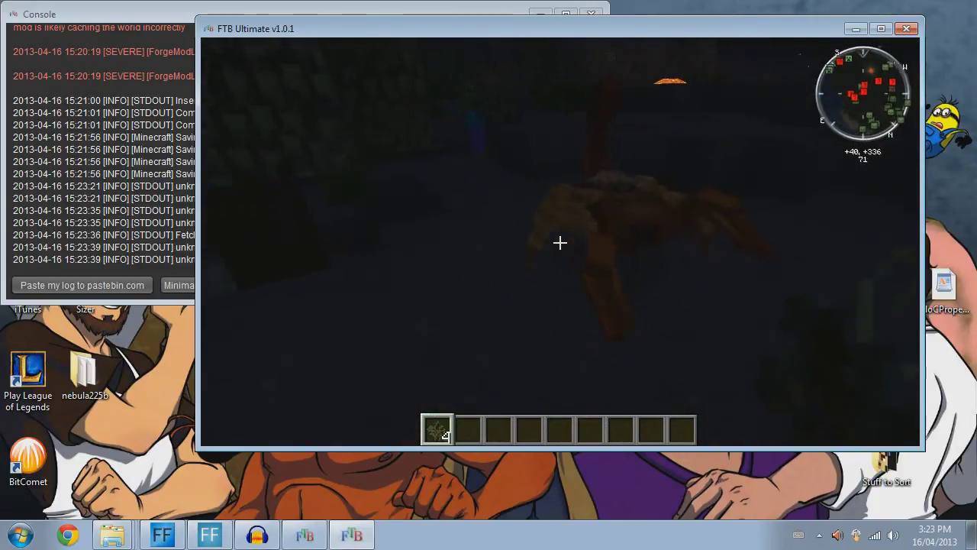
{"action": "key", "text": "d"}
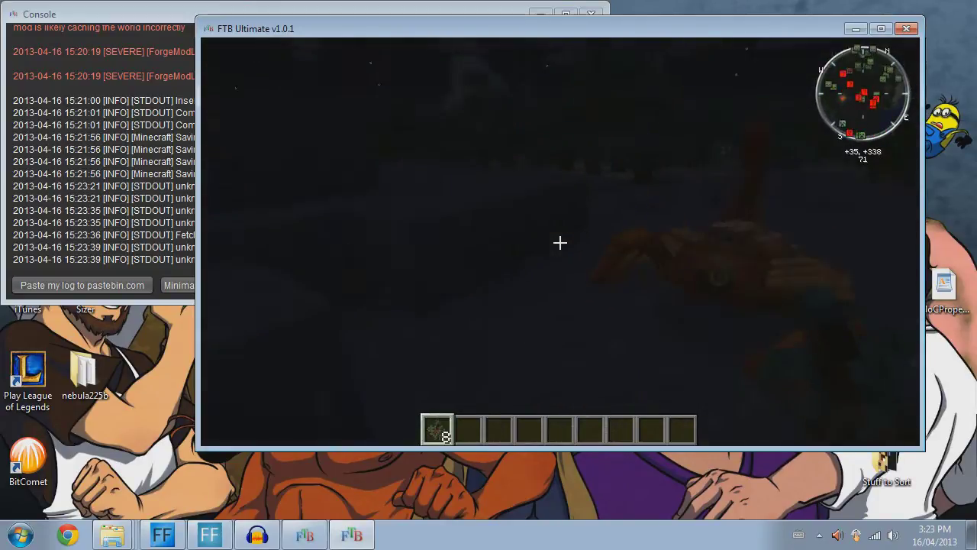
{"action": "key", "text": "w"}
{"action": "key", "text": "w"}
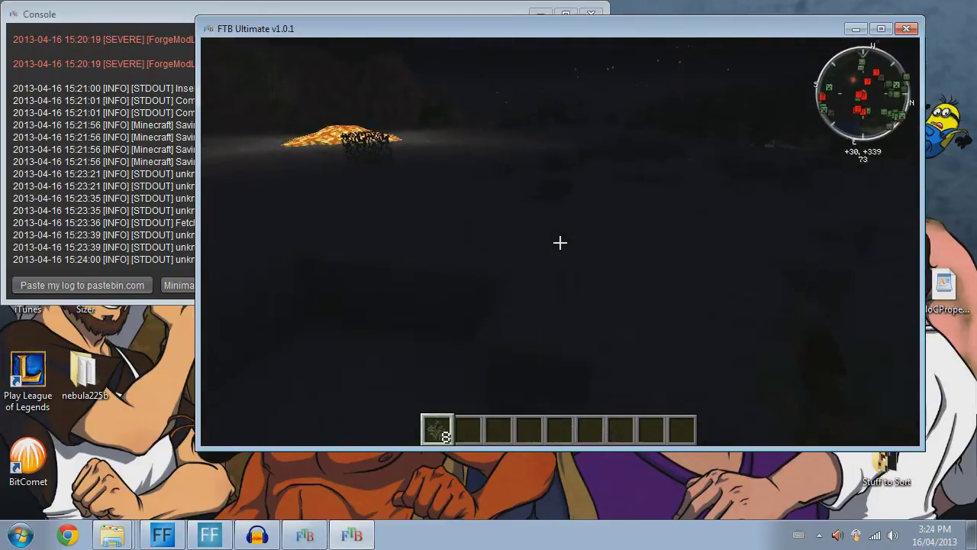
{"action": "key", "text": "w"}
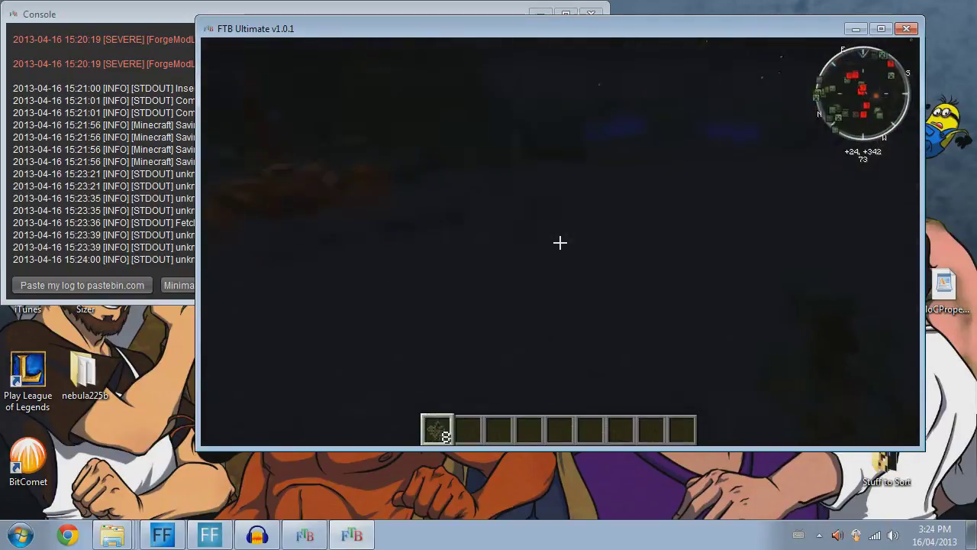
{"action": "key", "text": "w"}
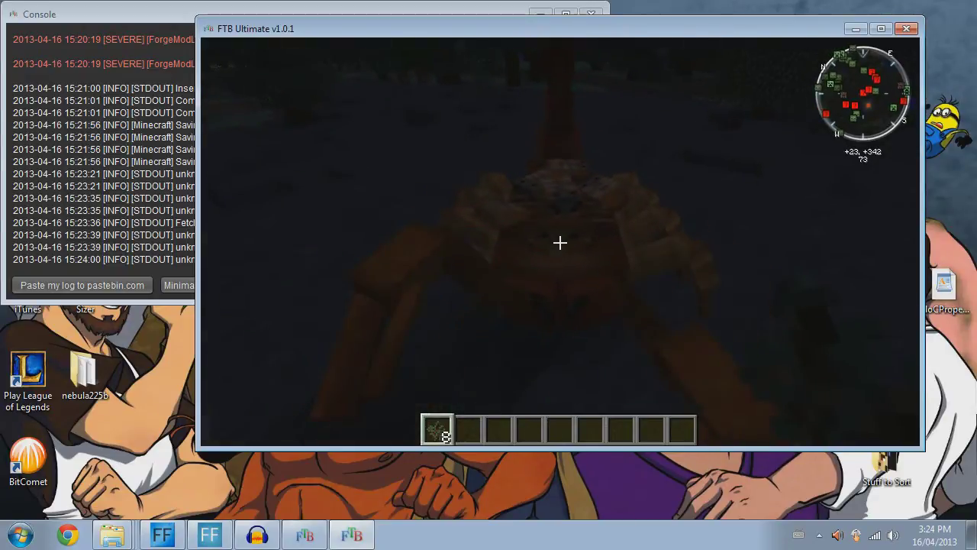
- Open DrZhark's Mo'Creatures through the global mod options and check its ID settings
{"action": "key", "text": "Escape"}
{"action": "left_click", "coordinate": [288, 354]}
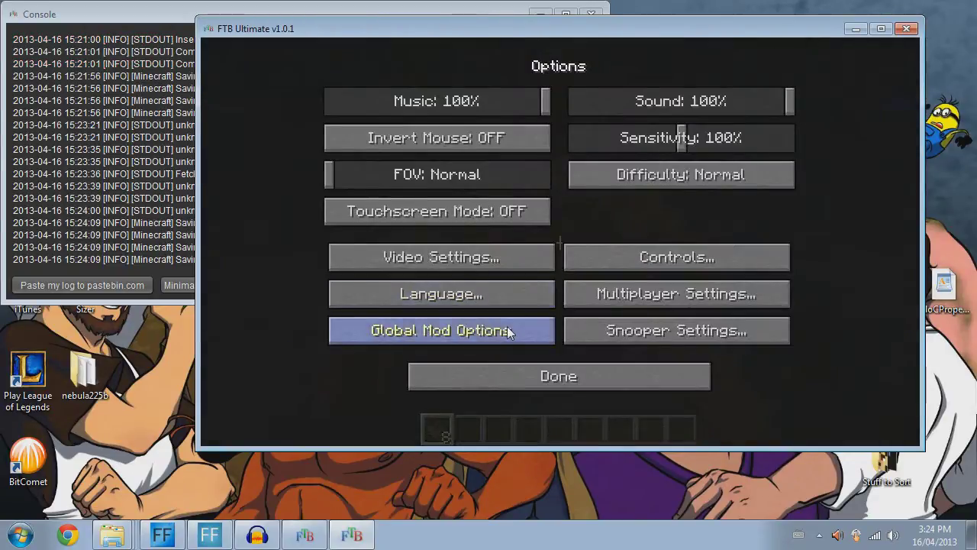
{"action": "left_click", "coordinate": [436, 329]}
{"action": "left_click", "coordinate": [468, 118]}
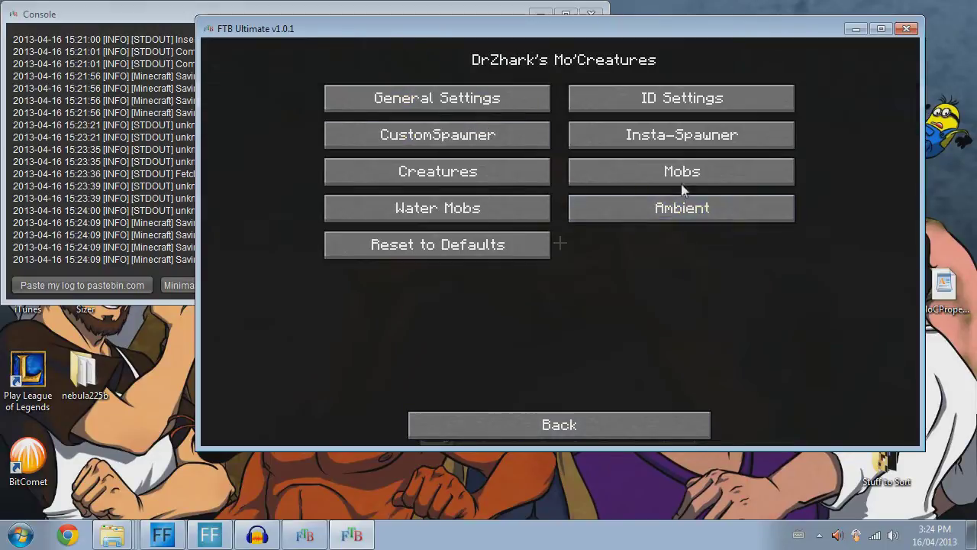
{"action": "left_click", "coordinate": [695, 115]}
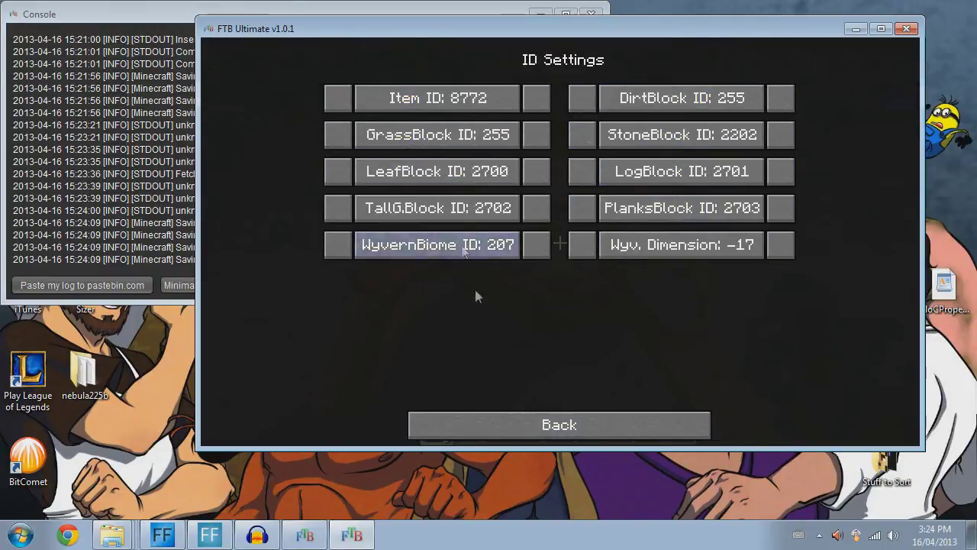
{"action": "left_click", "coordinate": [538, 426]}
- Set Animate Textures to Yes in the Mo'Creatures general settings and return to the game
{"action": "left_click", "coordinate": [479, 105]}
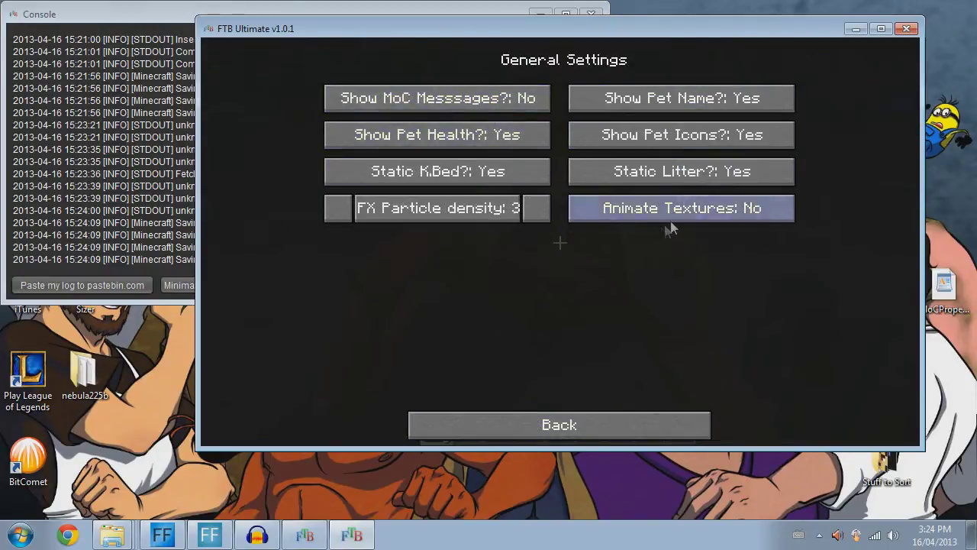
{"action": "left_click", "coordinate": [705, 211]}
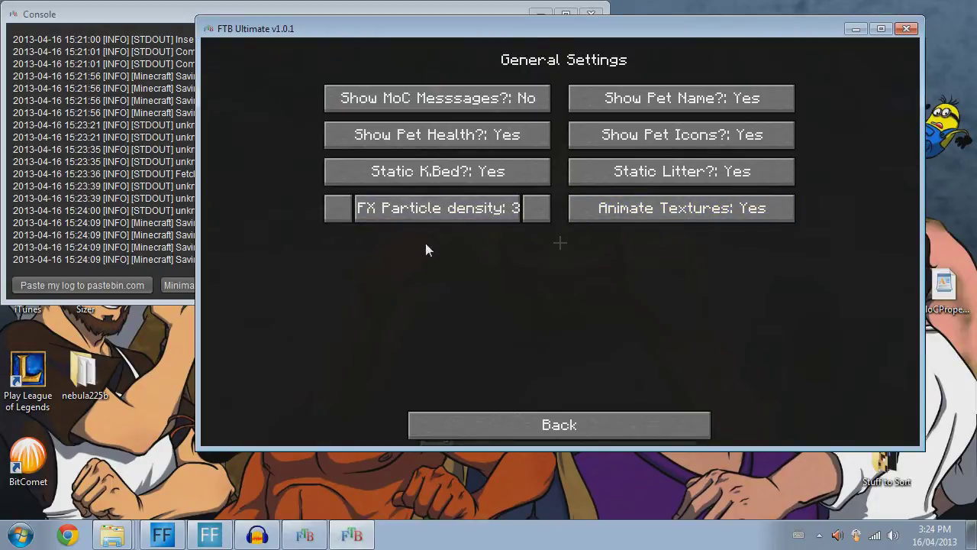
{"action": "left_click", "coordinate": [637, 431]}
{"action": "left_click", "coordinate": [632, 422]}
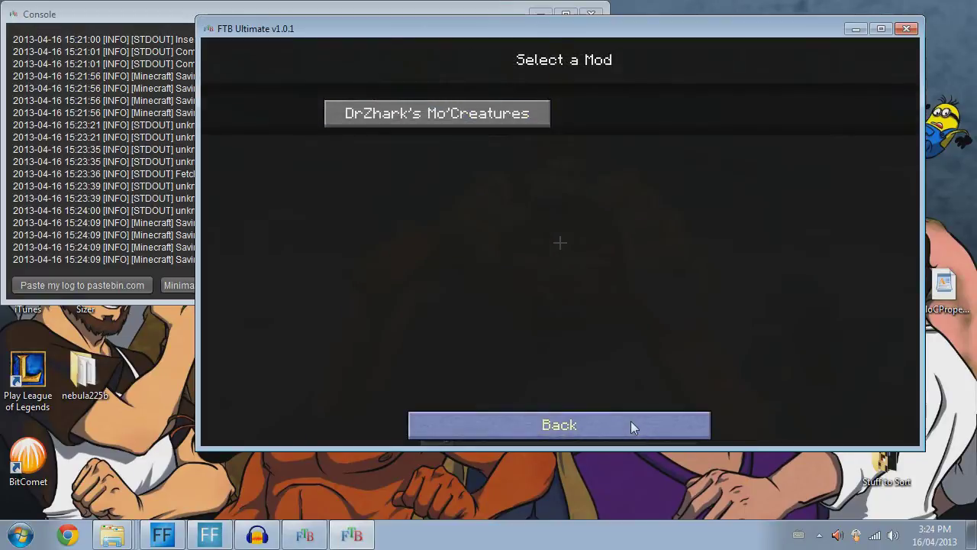
{"action": "left_click", "coordinate": [631, 421]}
{"action": "left_click", "coordinate": [608, 382]}
{"action": "left_click", "coordinate": [607, 381]}
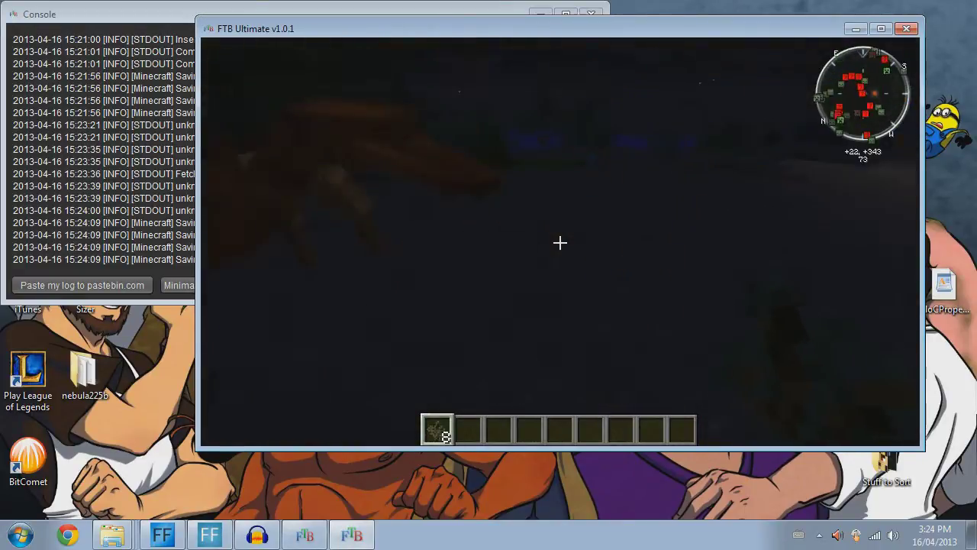
- Walk on past the lava pool and inspect the scorpion with animated textures enabled
{"action": "key", "text": "w"}
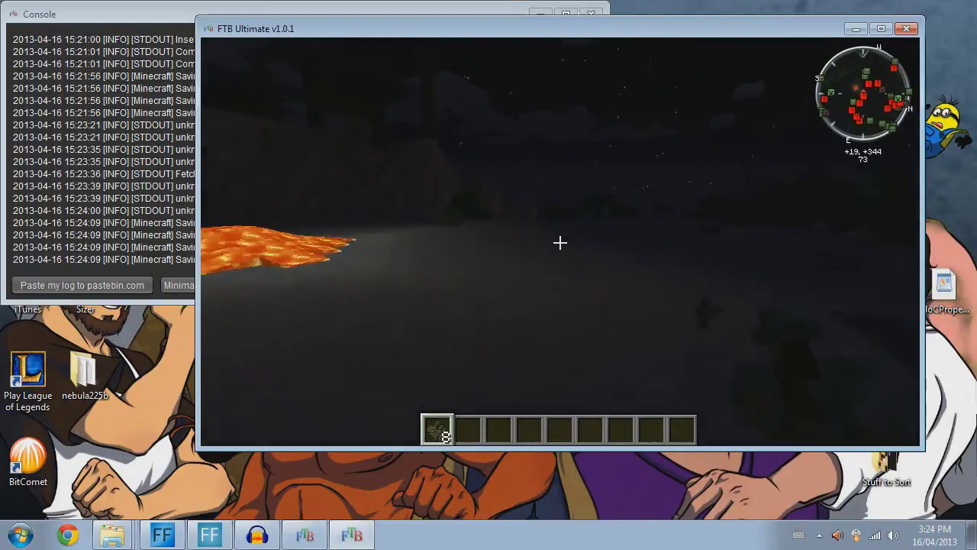
{"action": "key", "text": "w"}
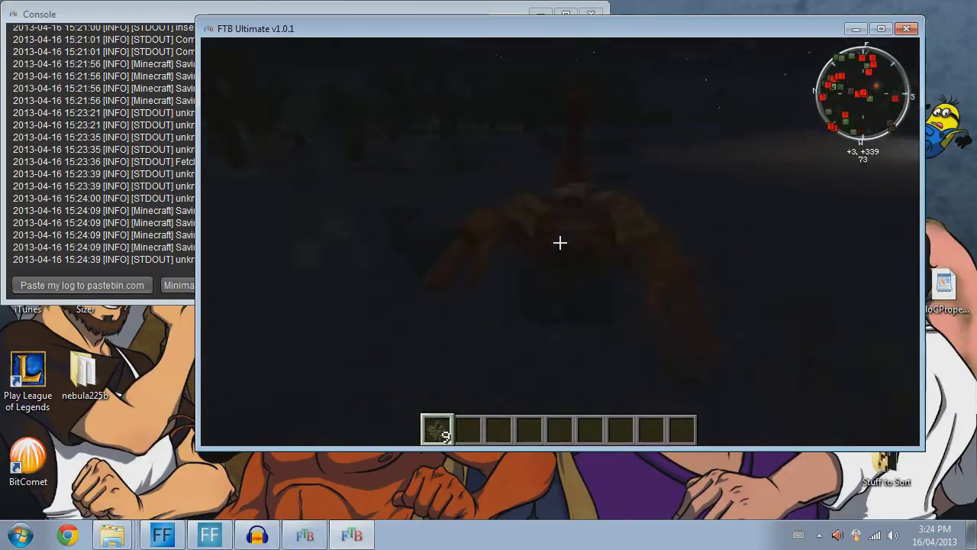
- Attack the giant scorpion repeatedly with the held item as it closes in
{"action": "left_click", "coordinate": [560, 243]}
{"action": "left_click", "coordinate": [559, 243]}
{"action": "left_click", "coordinate": [559, 243]}
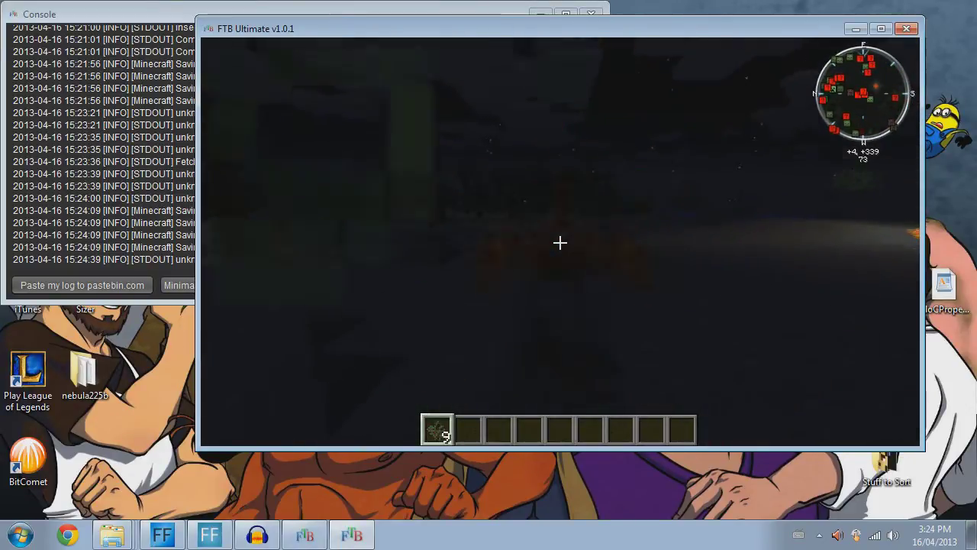
{"action": "left_click", "coordinate": [560, 243]}
{"action": "left_click", "coordinate": [560, 242]}
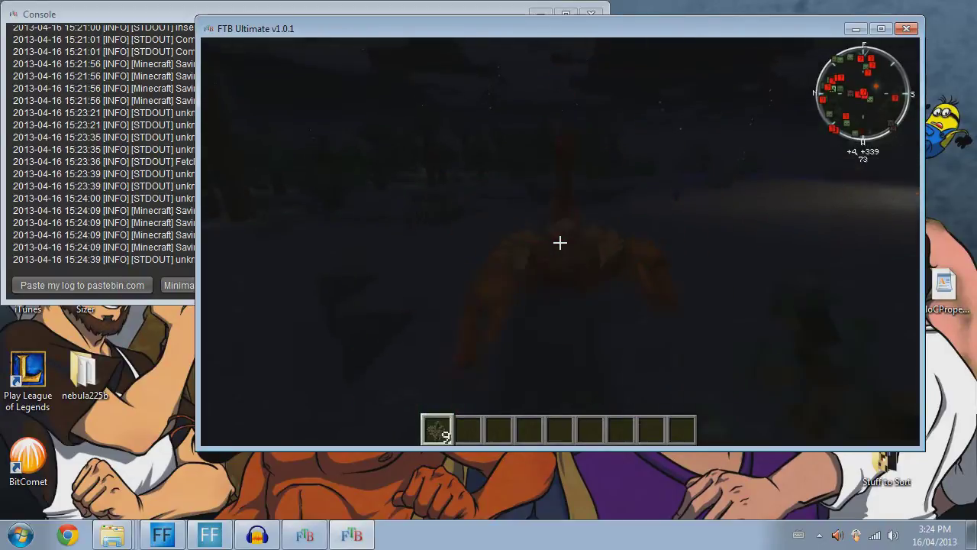
{"action": "left_click", "coordinate": [560, 243]}
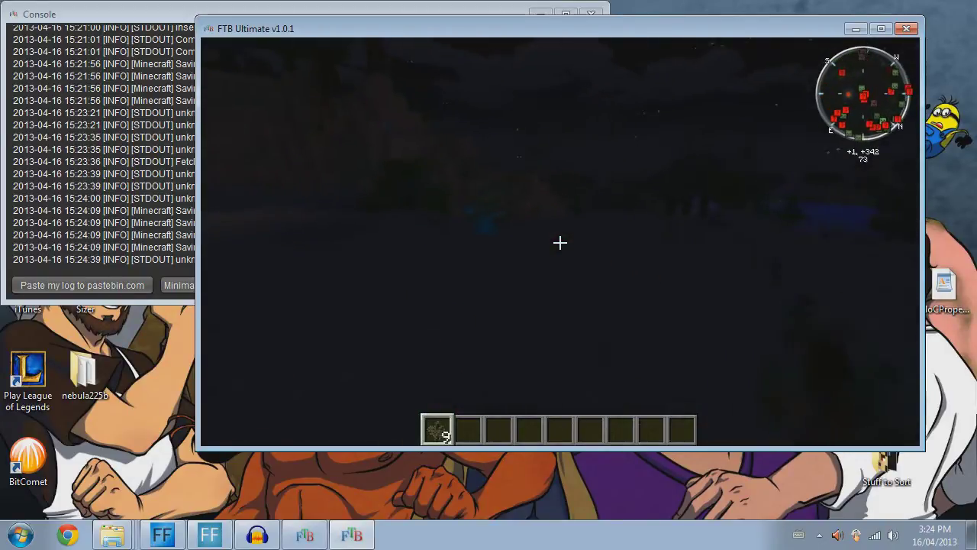
- Fly over the dark terrain around the lava pool and look at the scorpions and surroundings from above
{"action": "key", "text": "w"}
{"action": "key", "text": "space"}
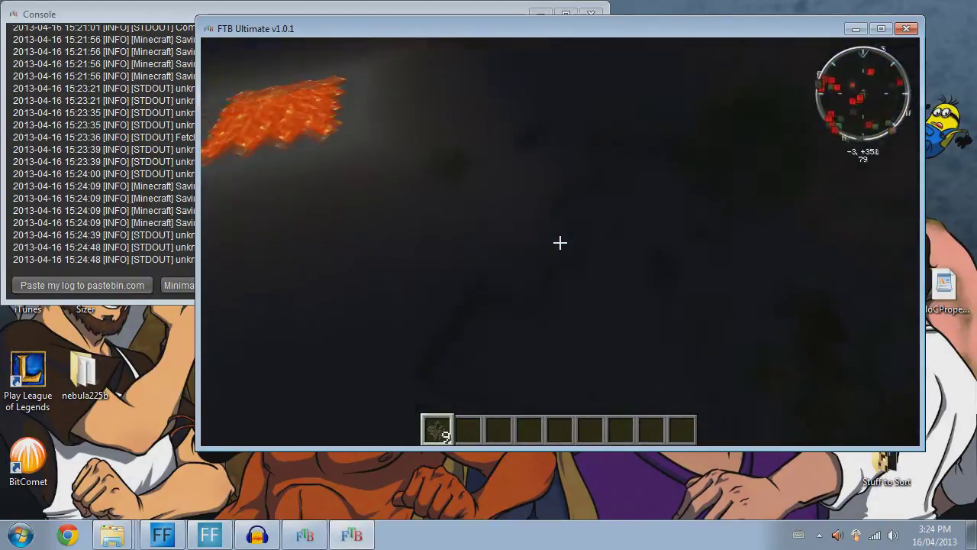
{"action": "key", "text": "w"}
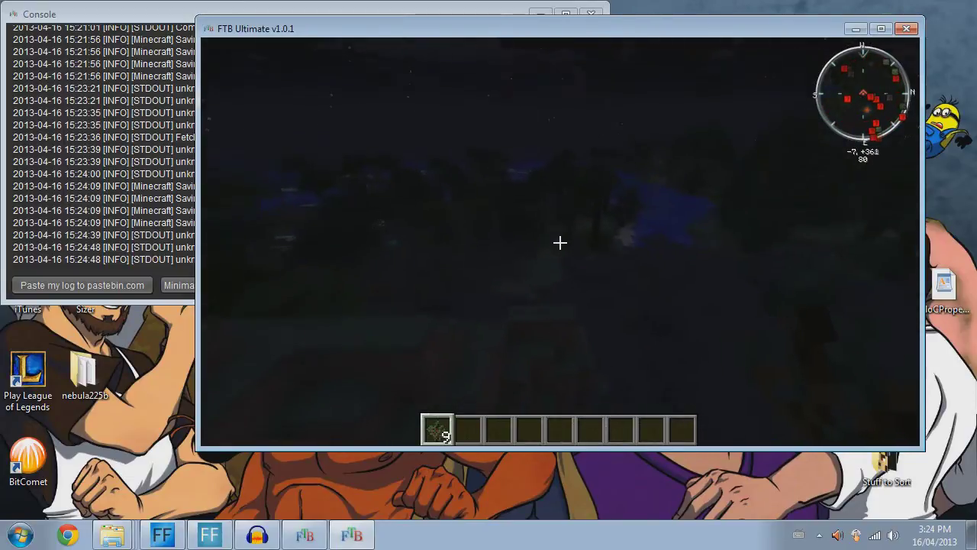
{"action": "key", "text": "w"}
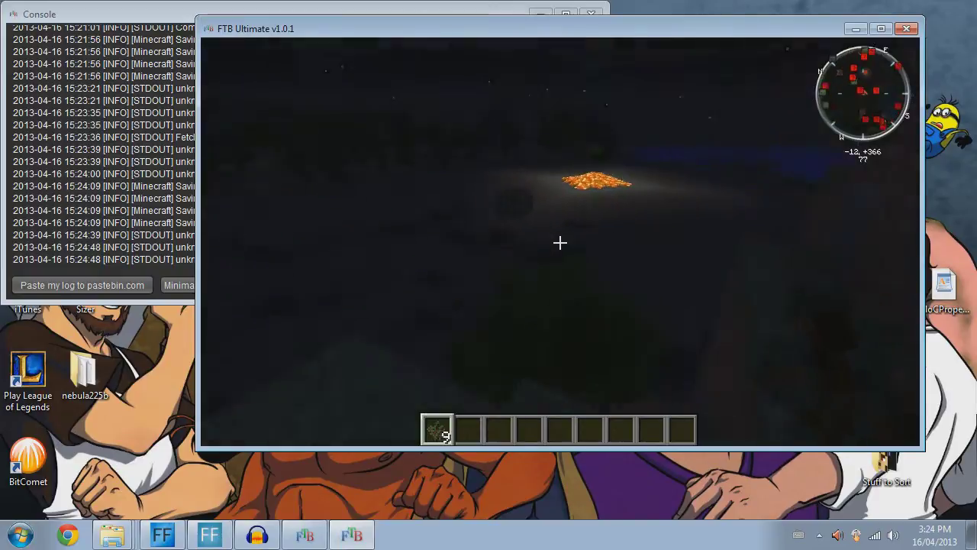
{"action": "key", "text": "w"}
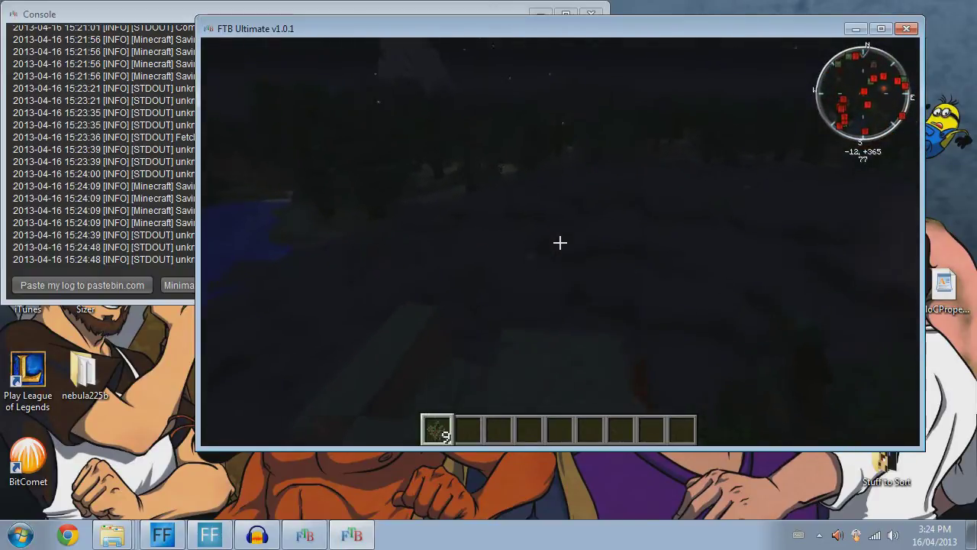
{"action": "left_click", "coordinate": [560, 242]}
{"action": "key", "text": "w"}
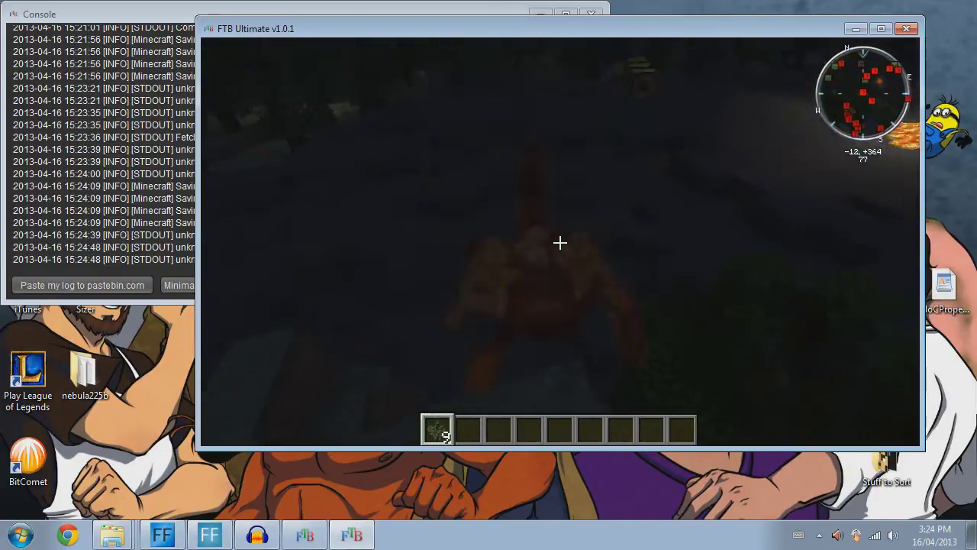
{"action": "key", "text": "w"}
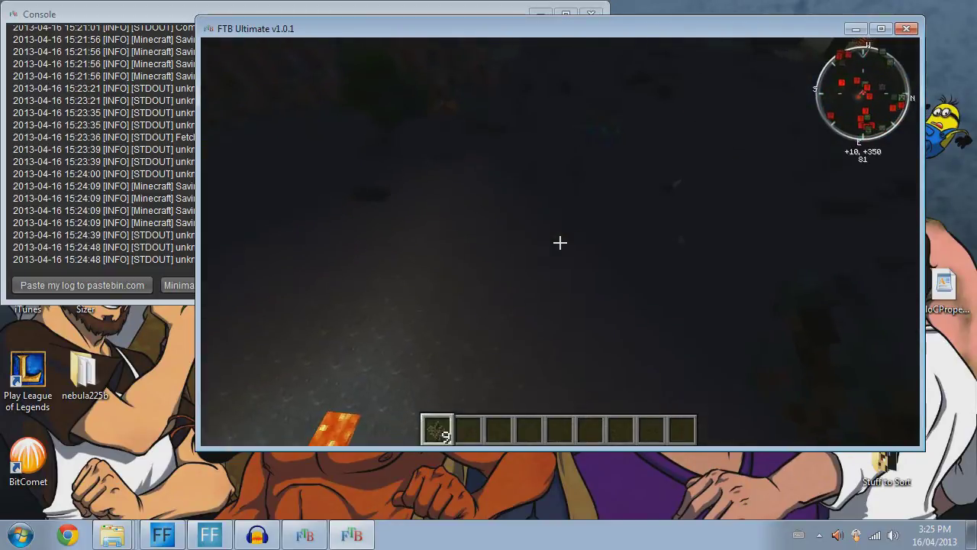
- Search the item list for "book" from the survival inventory and add a Linking Book to the inventory
{"action": "key", "text": "e"}
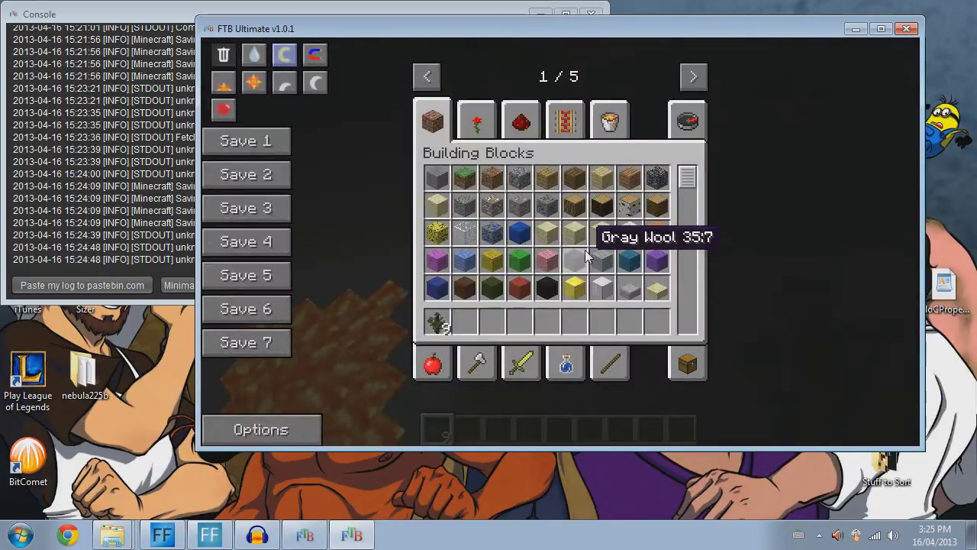
{"action": "left_click", "coordinate": [244, 435]}
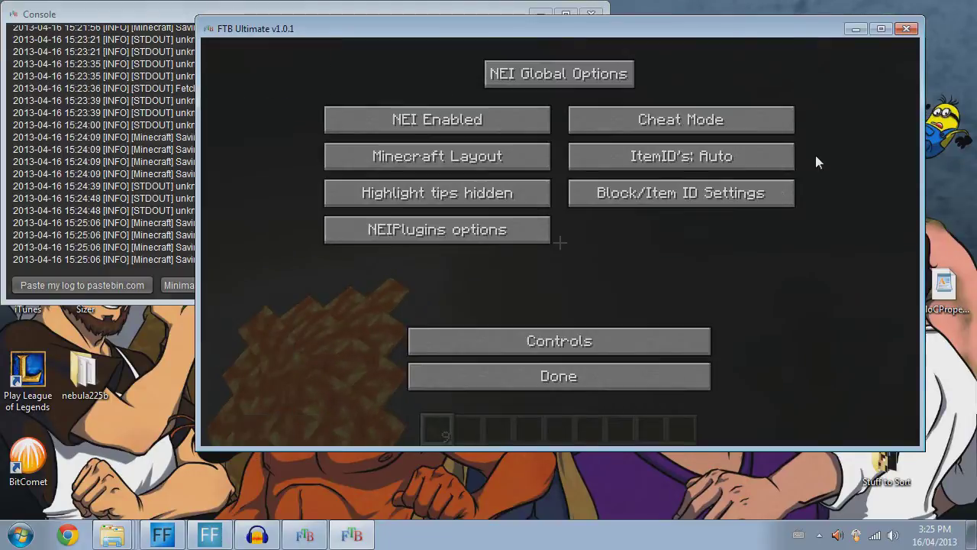
{"action": "left_click", "coordinate": [589, 382]}
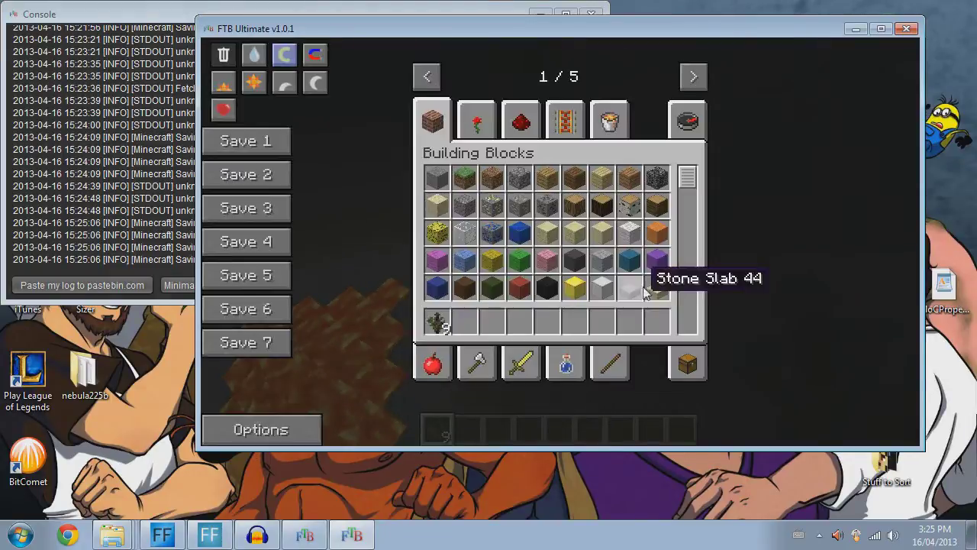
{"action": "left_click", "coordinate": [684, 365]}
{"action": "left_click", "coordinate": [544, 430]}
{"action": "type", "text": "book"}
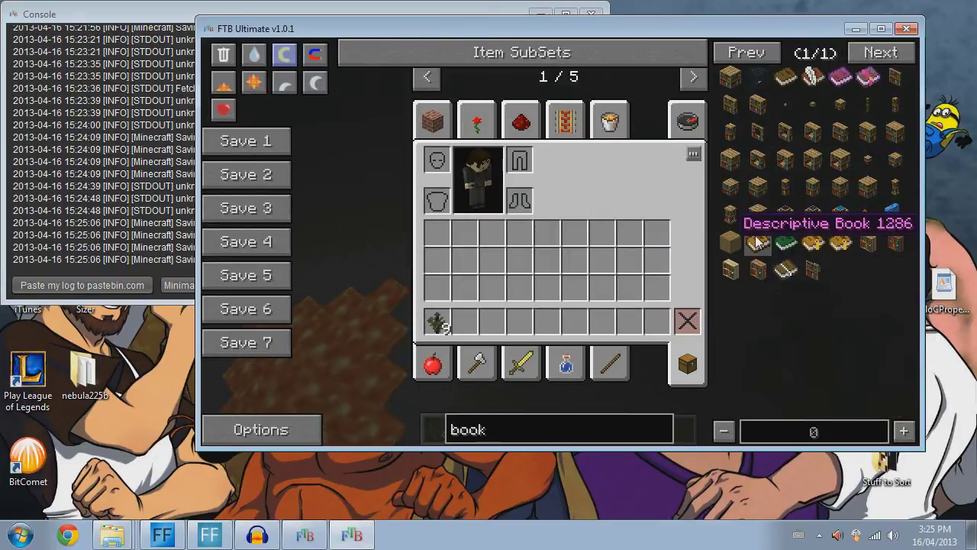
{"action": "left_click", "coordinate": [786, 244]}
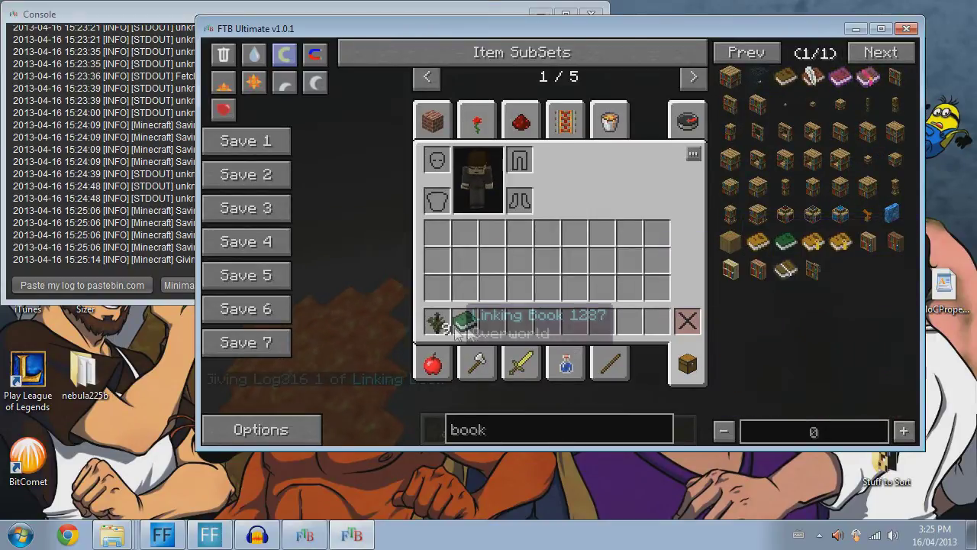
- Search the item list for "wyvern" and add a Wyvern Portal Staff to the inventory
{"action": "key", "text": "BackSpace"}
{"action": "key", "text": "BackSpace"}
{"action": "key", "text": "BackSpace"}
{"action": "key", "text": "BackSpace"}
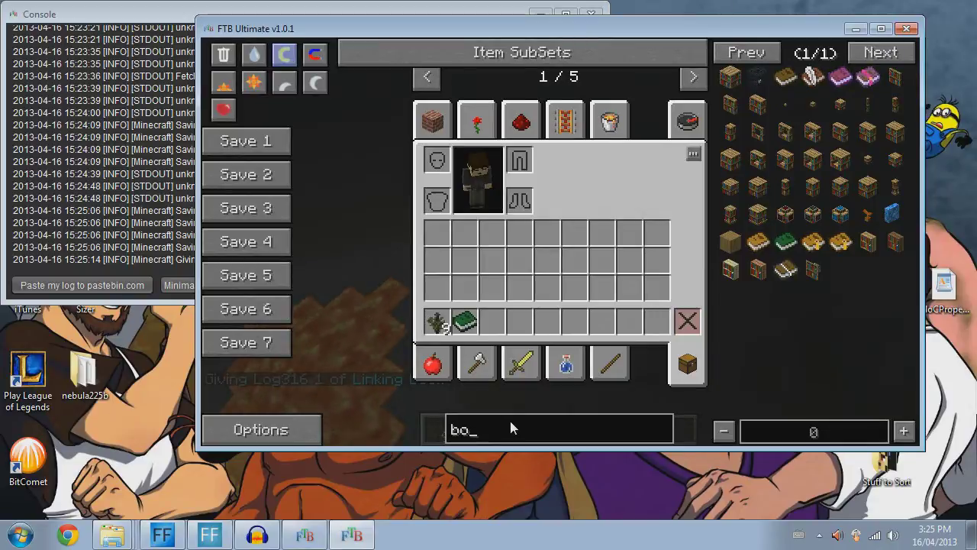
{"action": "type", "text": "wyvern"}
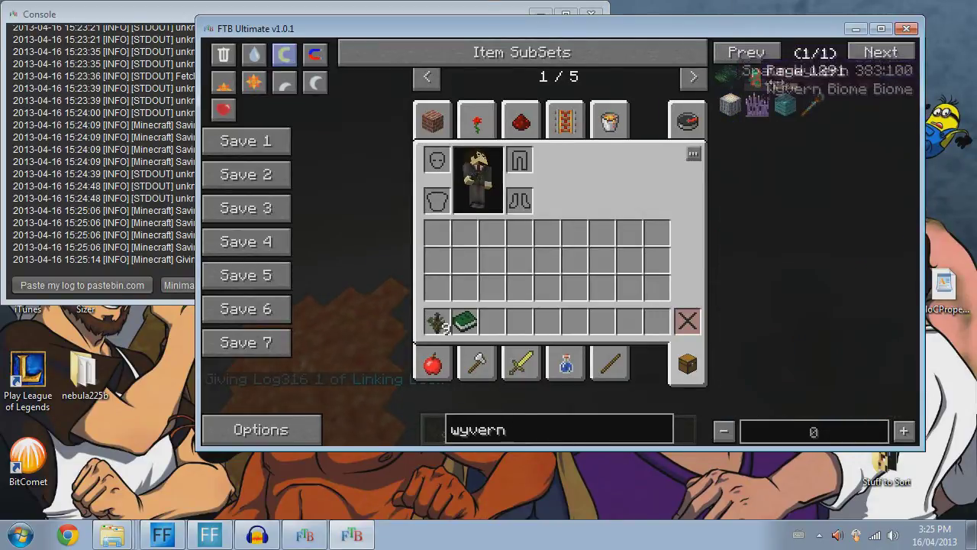
{"action": "left_click", "coordinate": [814, 109]}
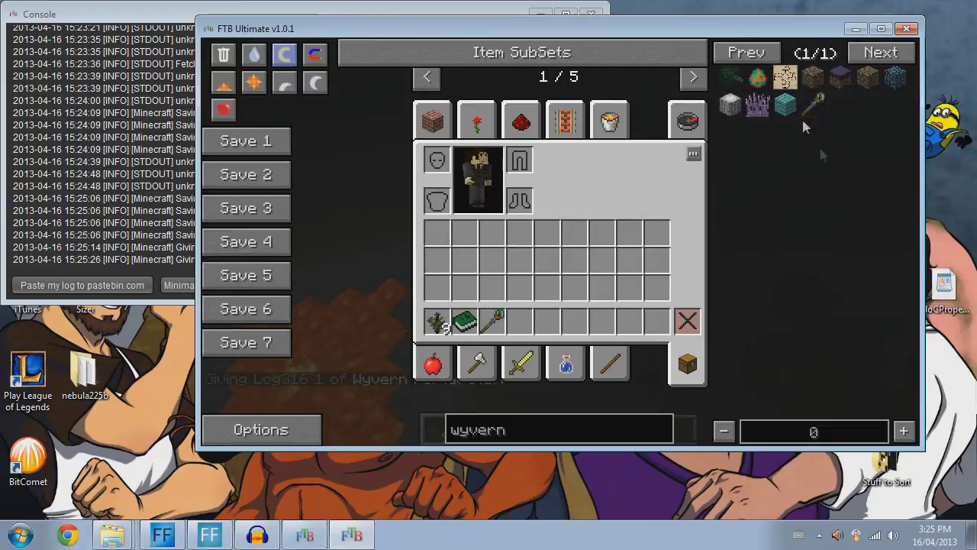
- Switch NEI out of Cheat Mode, view the Wyvern Portal Staff's crafting recipes and return to the game
{"action": "left_click", "coordinate": [296, 422]}
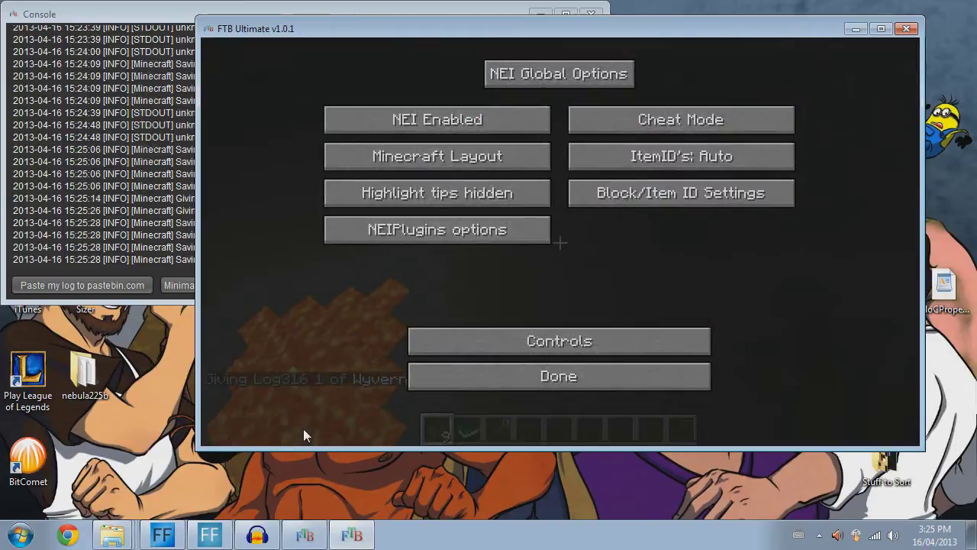
{"action": "left_click", "coordinate": [716, 124]}
{"action": "left_click", "coordinate": [626, 376]}
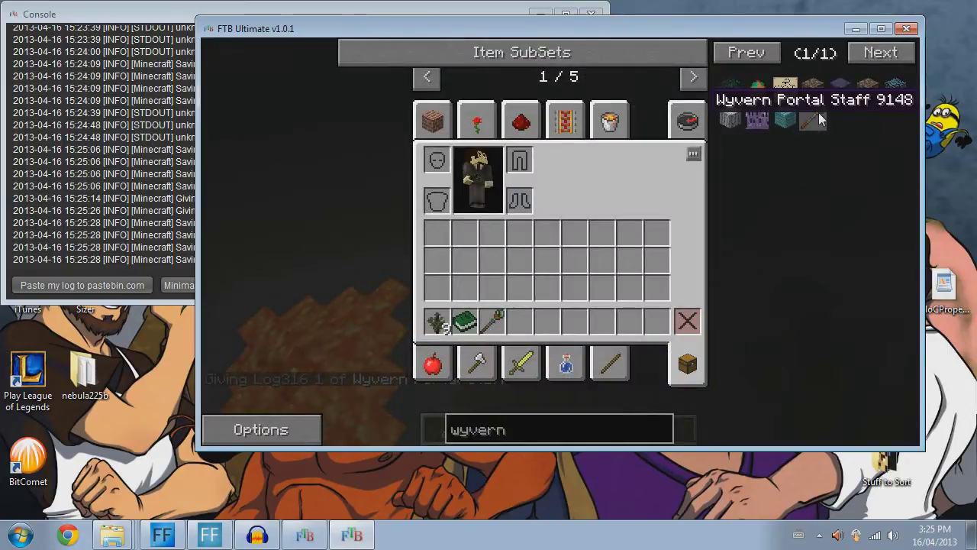
{"action": "left_click", "coordinate": [818, 112]}
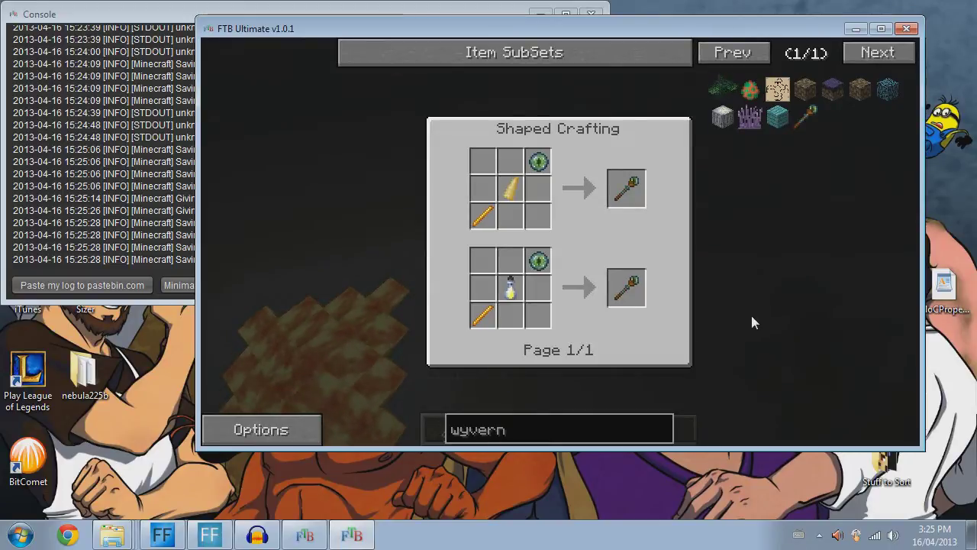
{"action": "key", "text": "Escape"}
{"action": "key", "text": "Escape"}
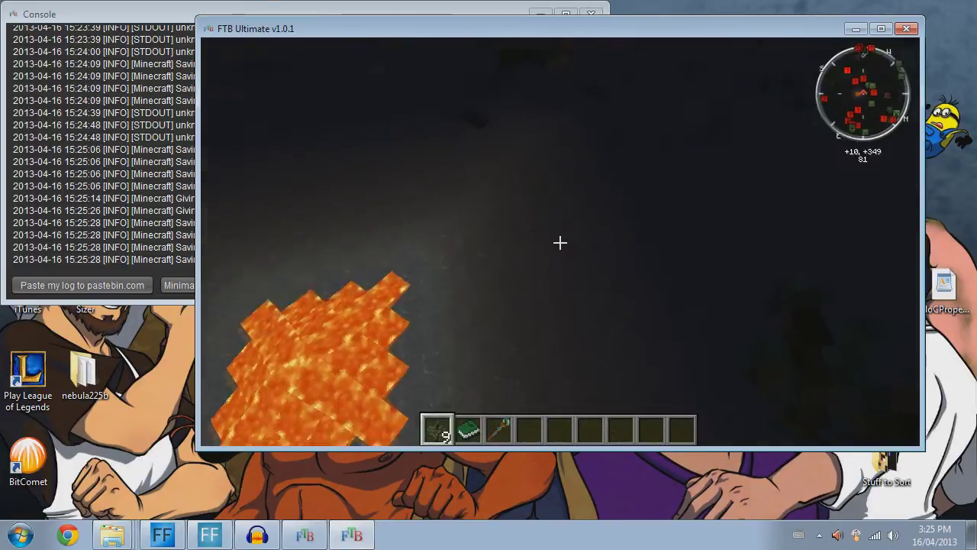
- Equip the Wyvern Portal Staff and explore the wyvern world past its ponds, stone structure and trees
{"action": "key", "text": "5"}
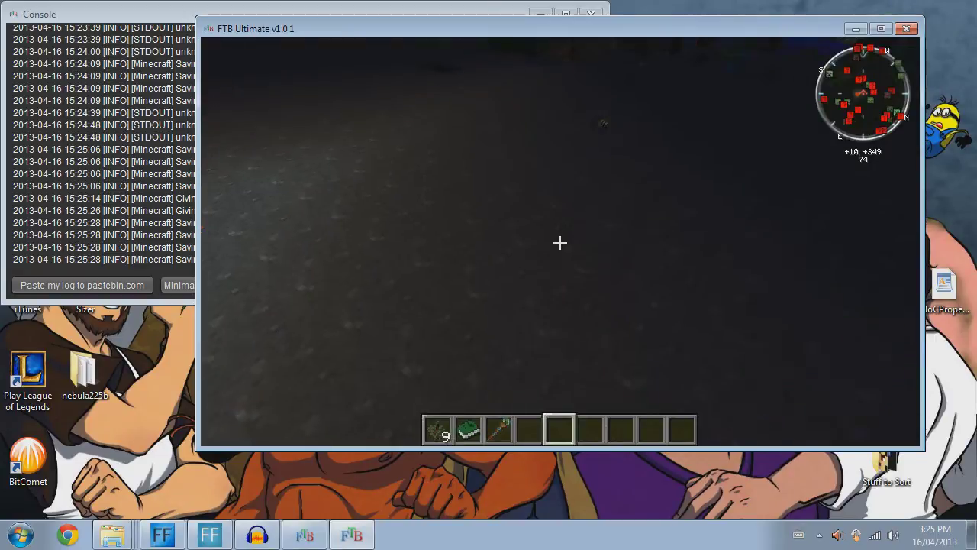
{"action": "scroll", "coordinate": [560, 242], "scroll_direction": "up", "scroll_amount": 2}
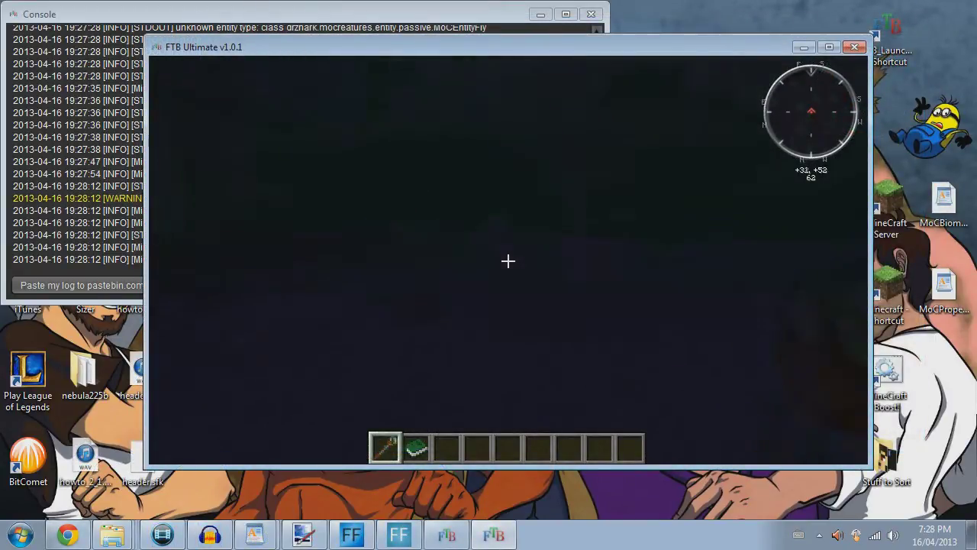
{"action": "key", "text": "w"}
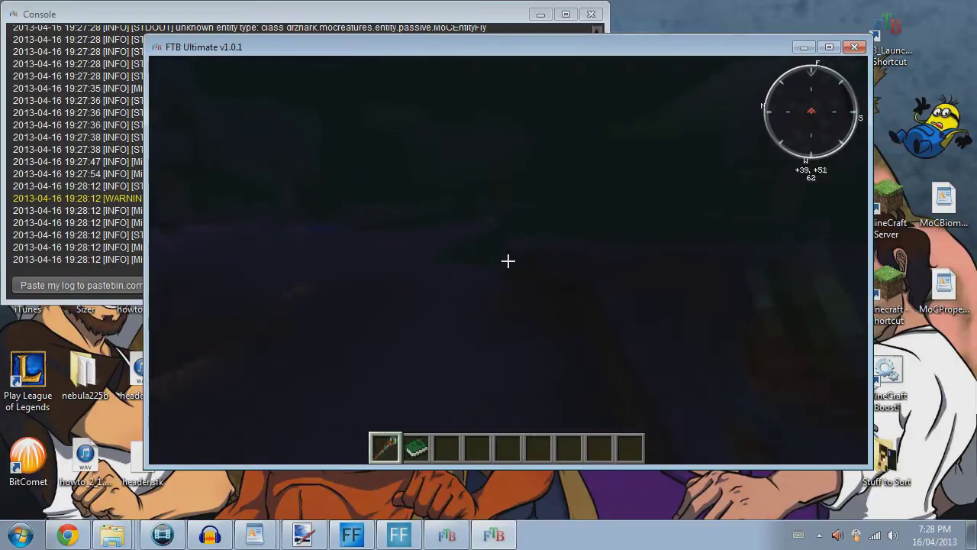
{"action": "key", "text": "w"}
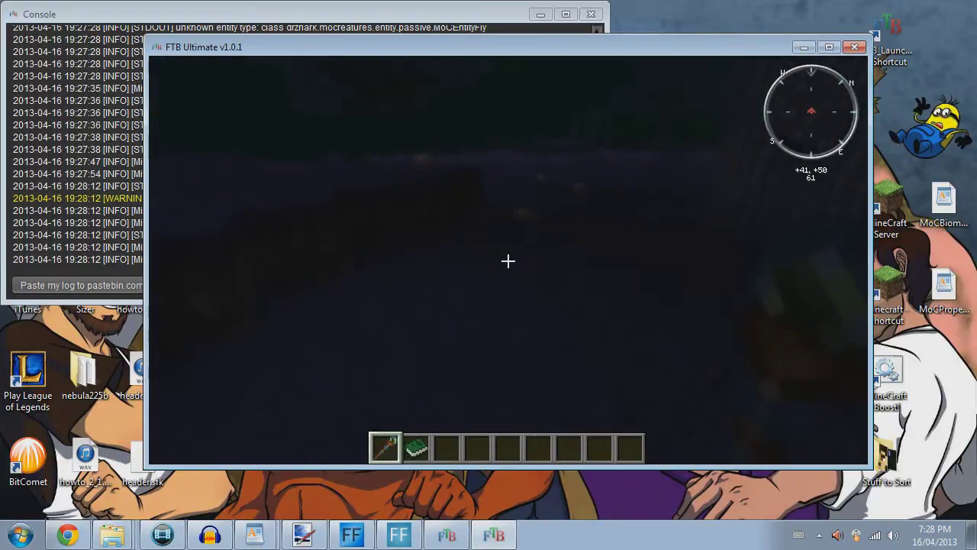
{"action": "key", "text": "w"}
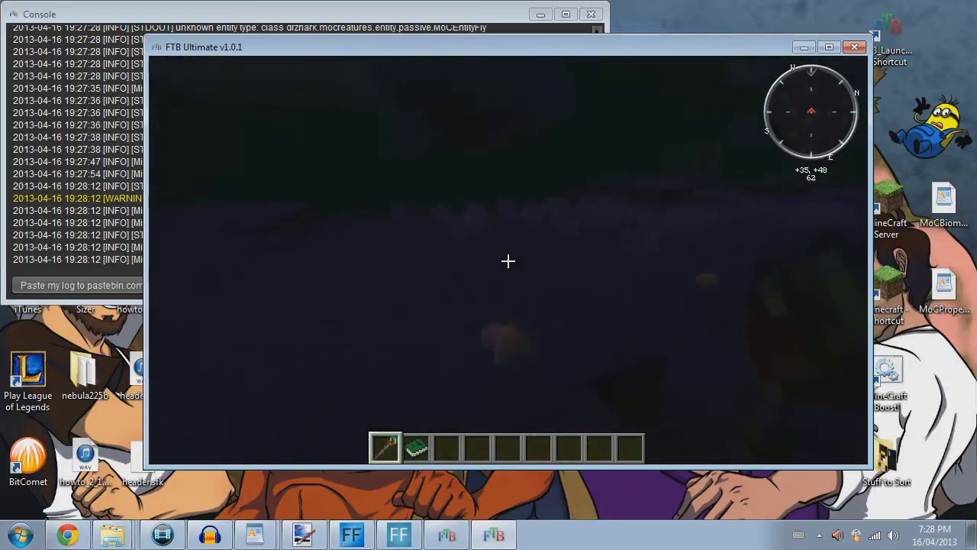
{"action": "key", "text": "w"}
{"action": "key", "text": "space"}
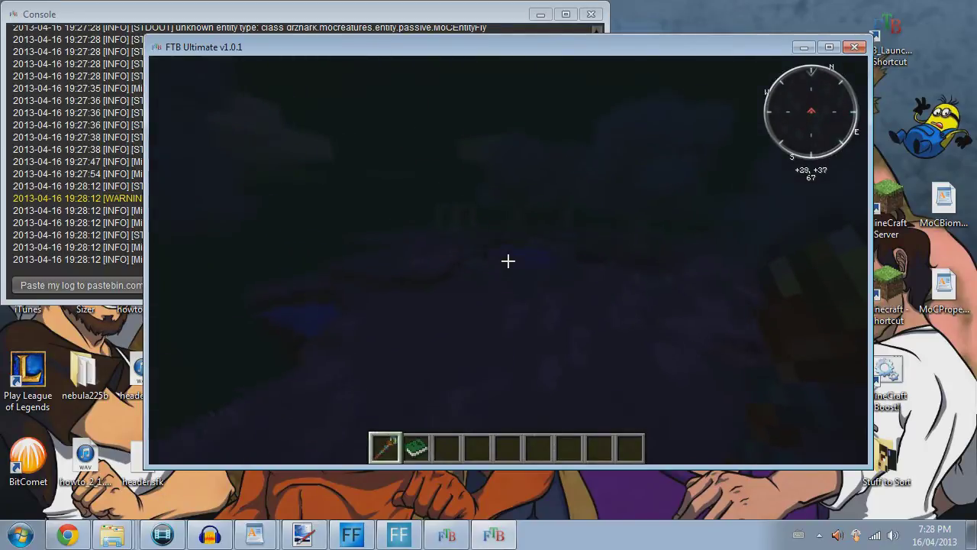
{"action": "key", "text": "w"}
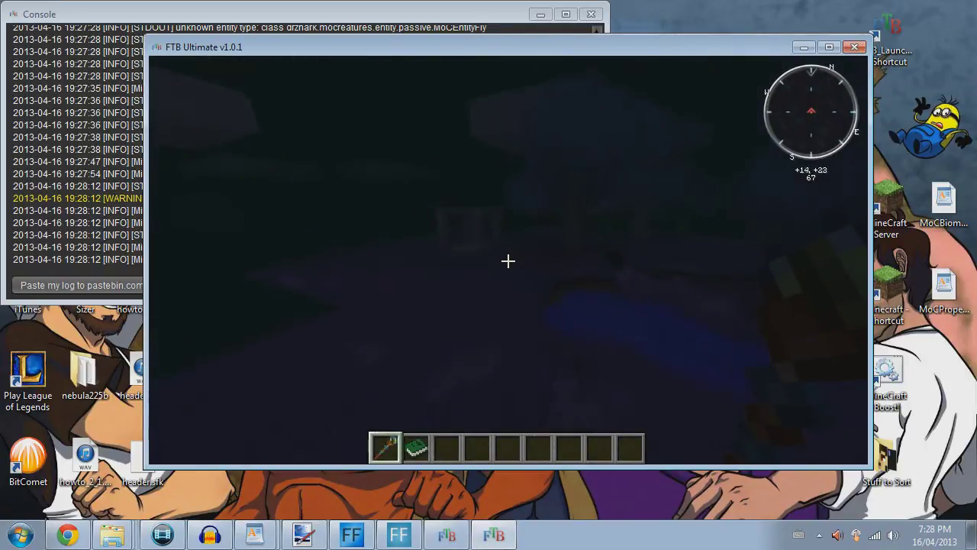
{"action": "key", "text": "w"}
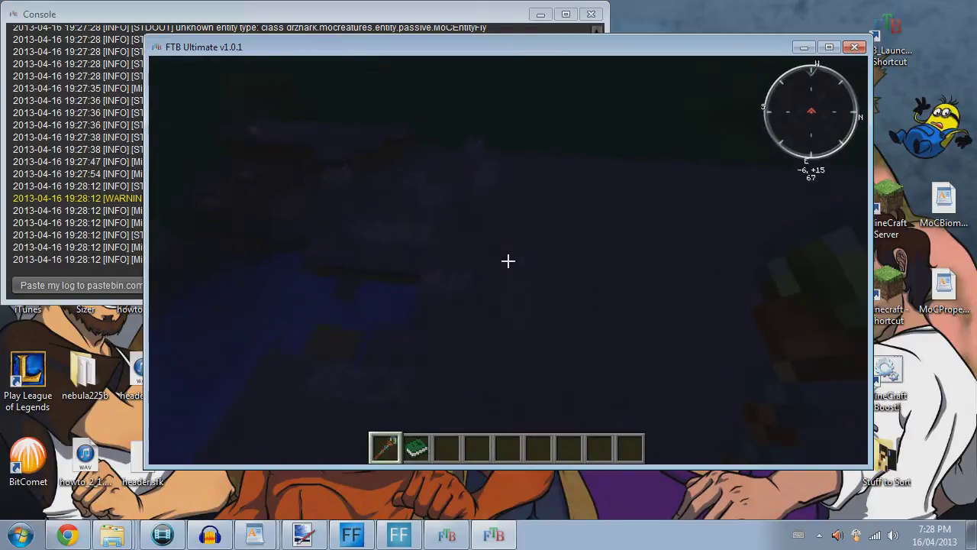
{"action": "key", "text": "w"}
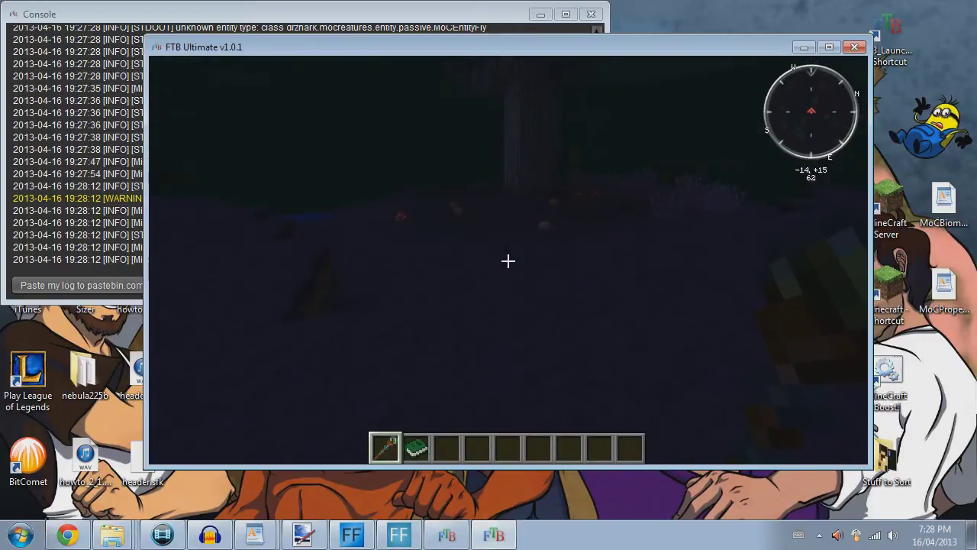
- Set the minimap zoom level to 1.0x and move around the yellow wyvern to inspect it
{"action": "key", "text": "Escape"}
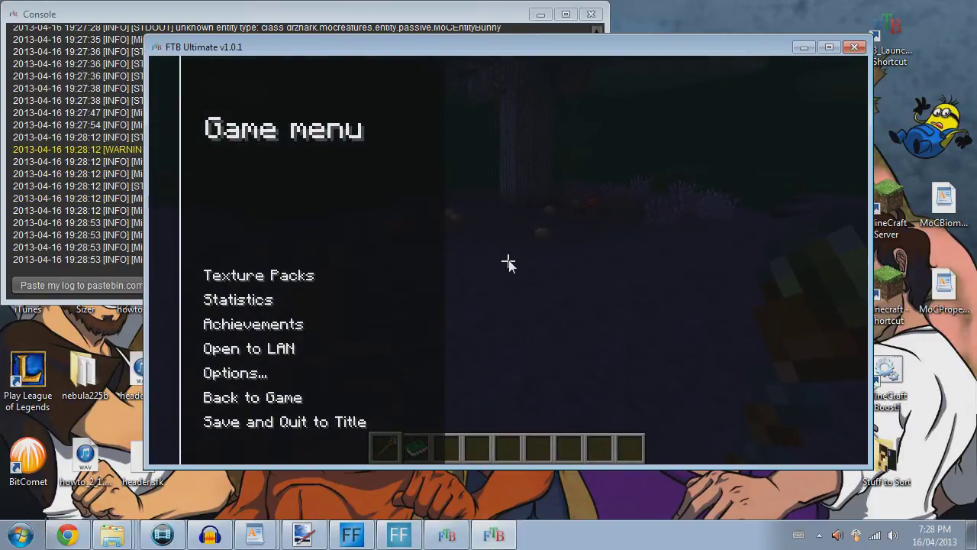
{"action": "key", "text": "Escape"}
{"action": "key", "text": "x"}
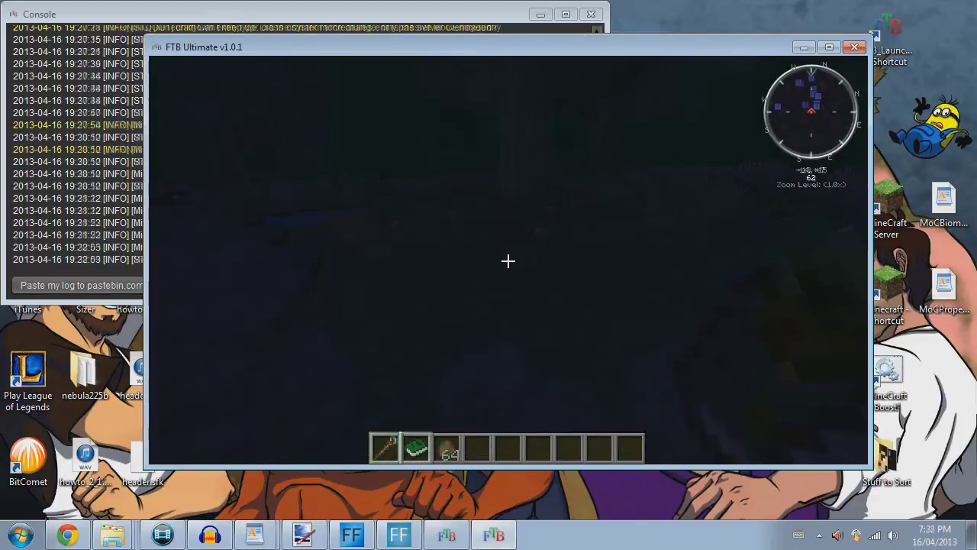
{"action": "key", "text": "d"}
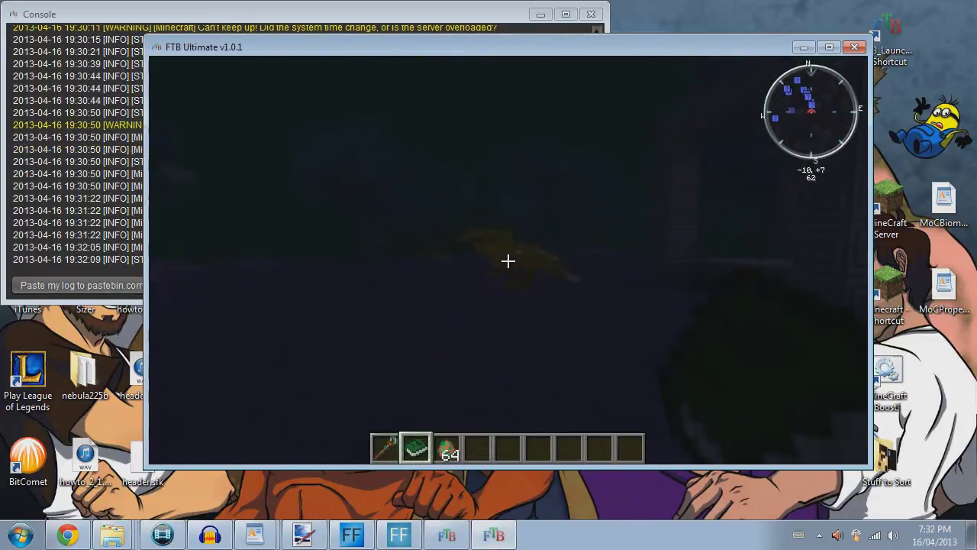
{"action": "key", "text": "d"}
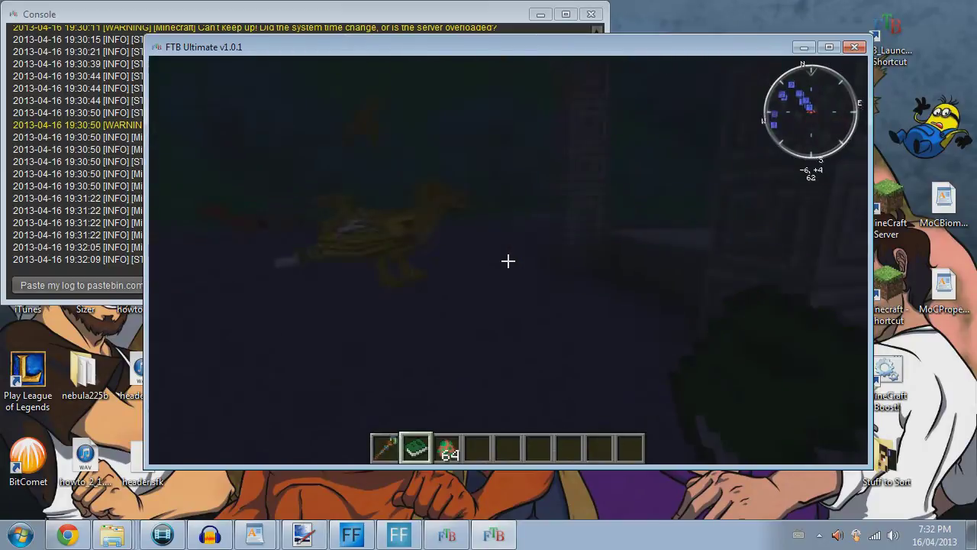
{"action": "key", "text": "d"}
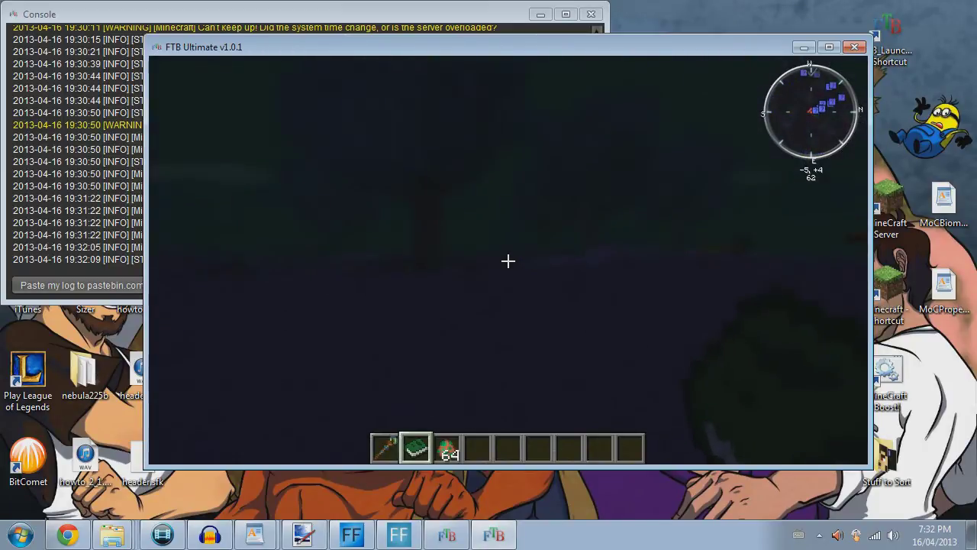
- Move among the yellow wyverns while switching between the Wyvern Portal Staff and the green book, then use the book
{"action": "key", "text": "w"}
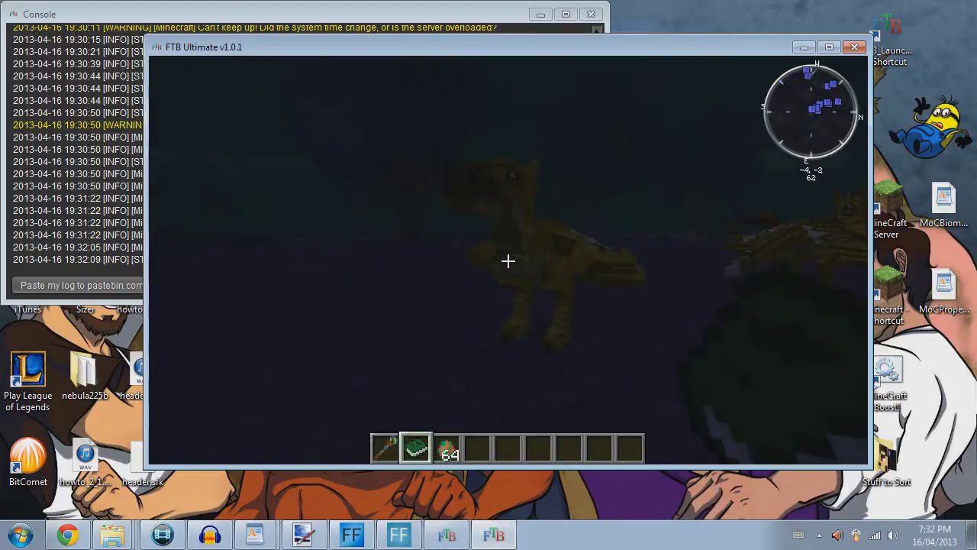
{"action": "key", "text": "w"}
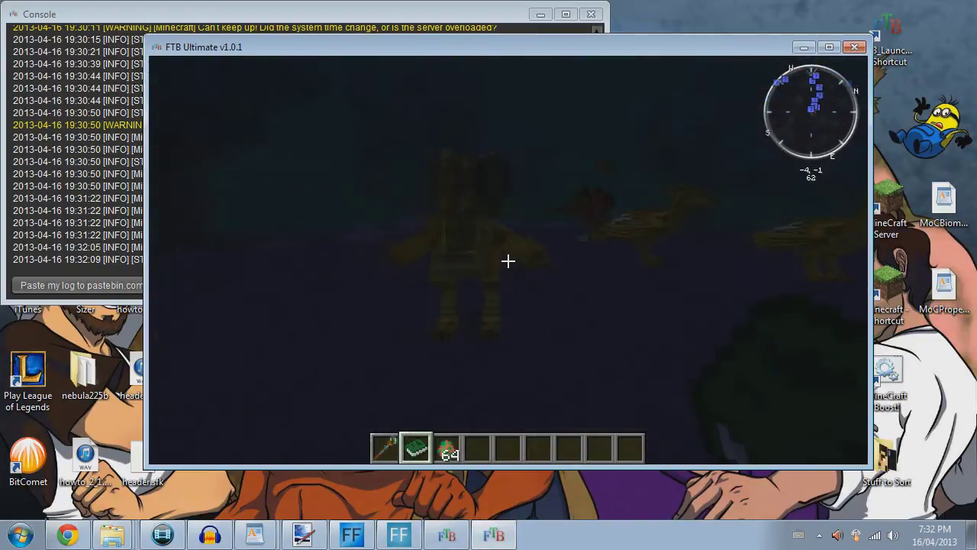
{"action": "key", "text": "1"}
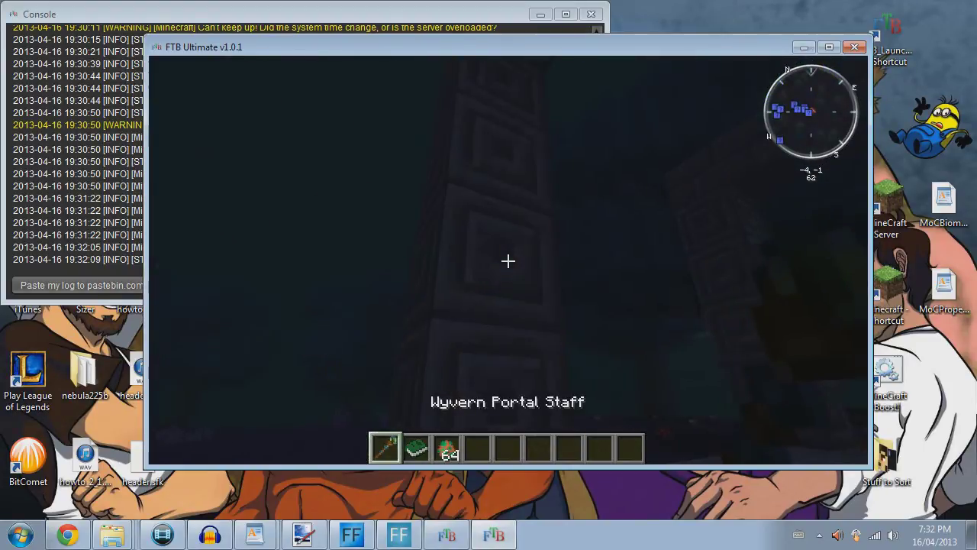
{"action": "key", "text": "w"}
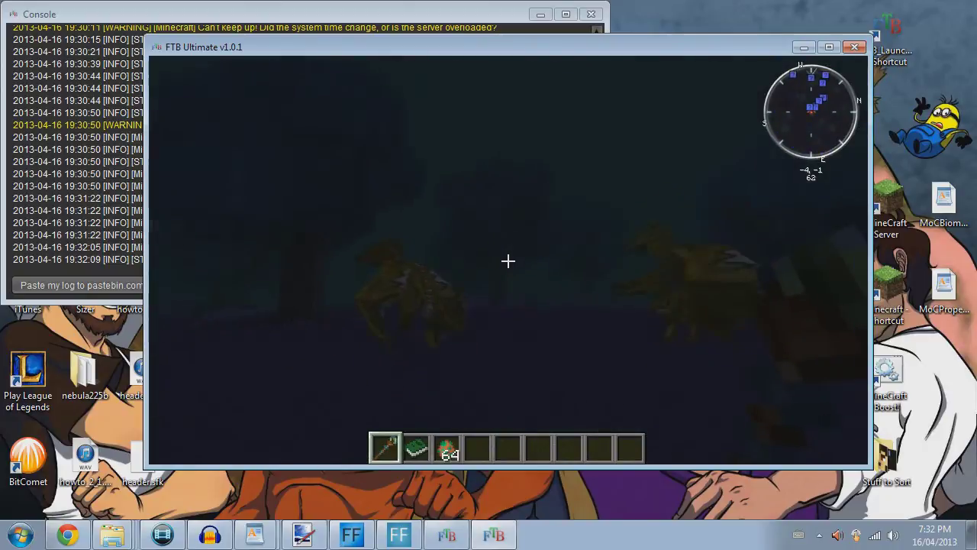
{"action": "key", "text": "w"}
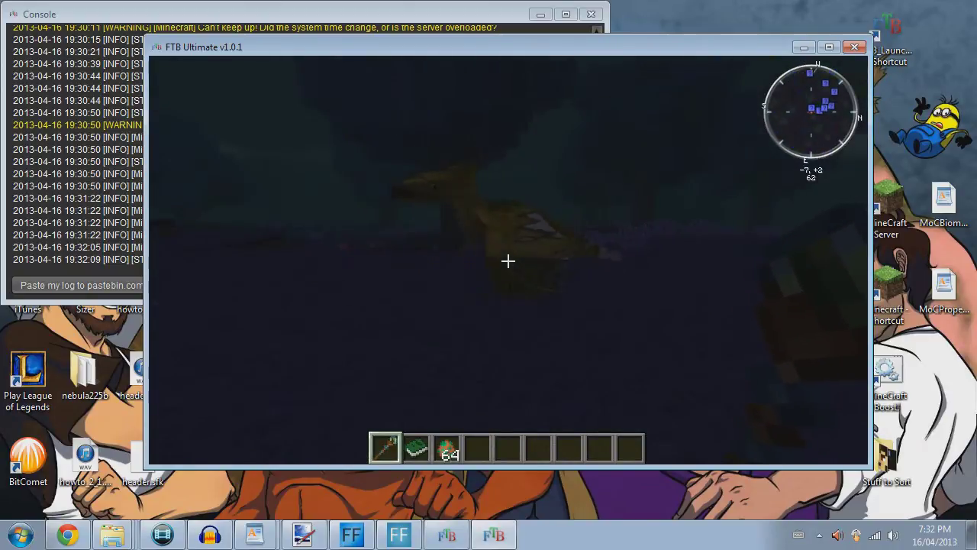
{"action": "key", "text": "2"}
{"action": "key", "text": "w"}
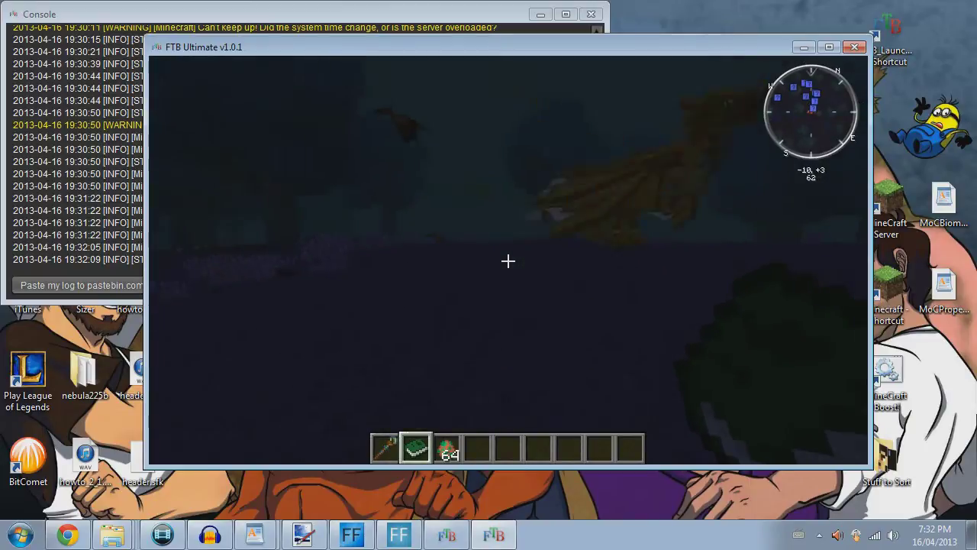
{"action": "right_click", "coordinate": [507, 261]}
{"action": "left_click", "coordinate": [641, 172]}
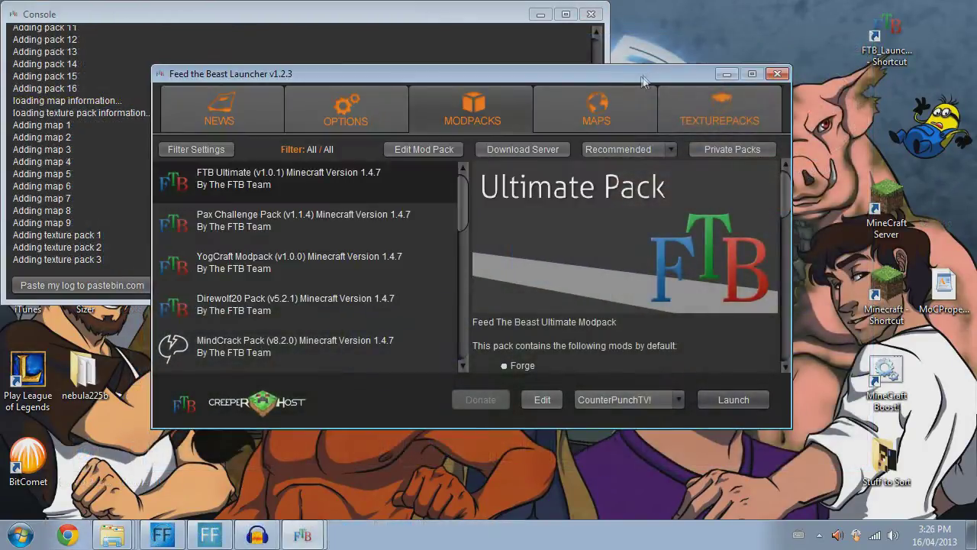
- Copy MoCBiomeGroups.cfg and MoCProperties.cfg from the Ultimate pack's minecraft config folder to the desktop
{"action": "left_click", "coordinate": [592, 15]}
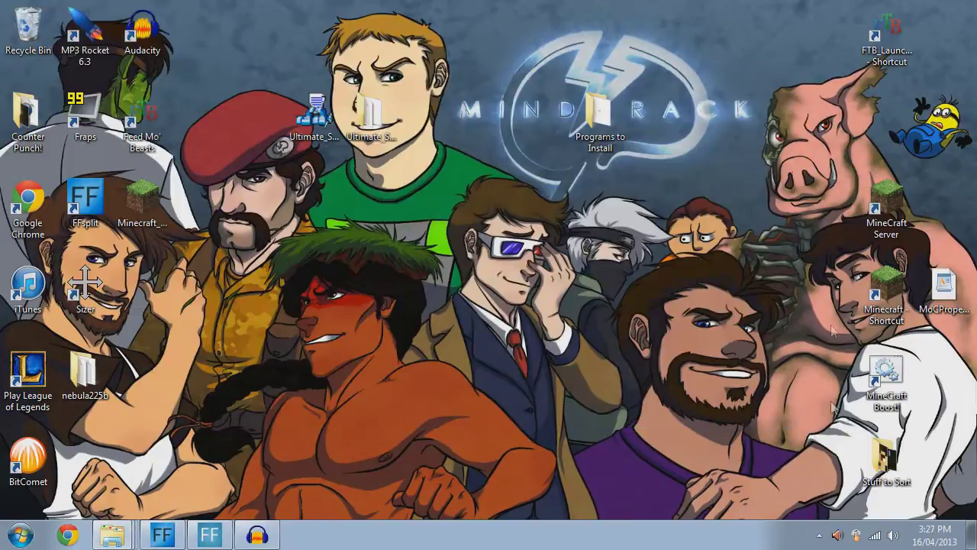
{"action": "left_click", "coordinate": [950, 286]}
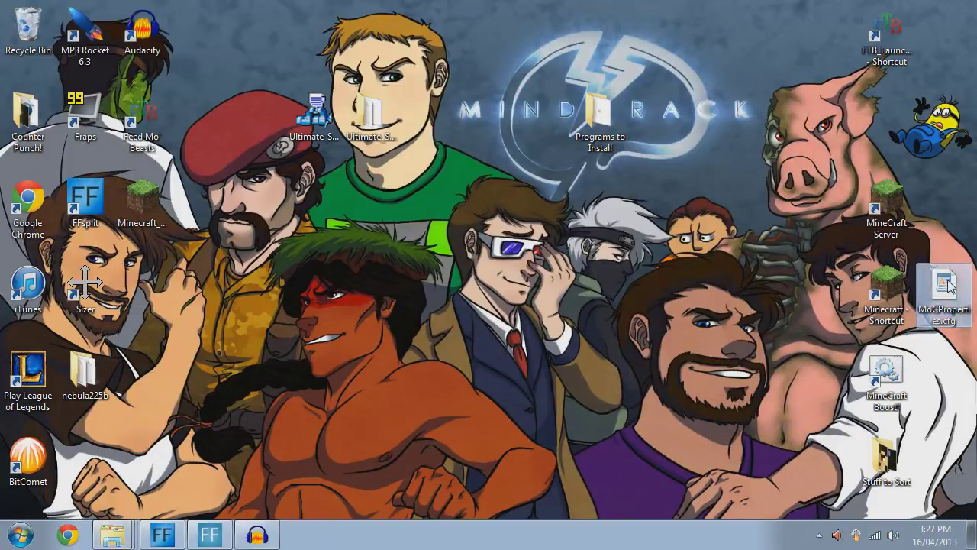
{"action": "left_click", "coordinate": [592, 118]}
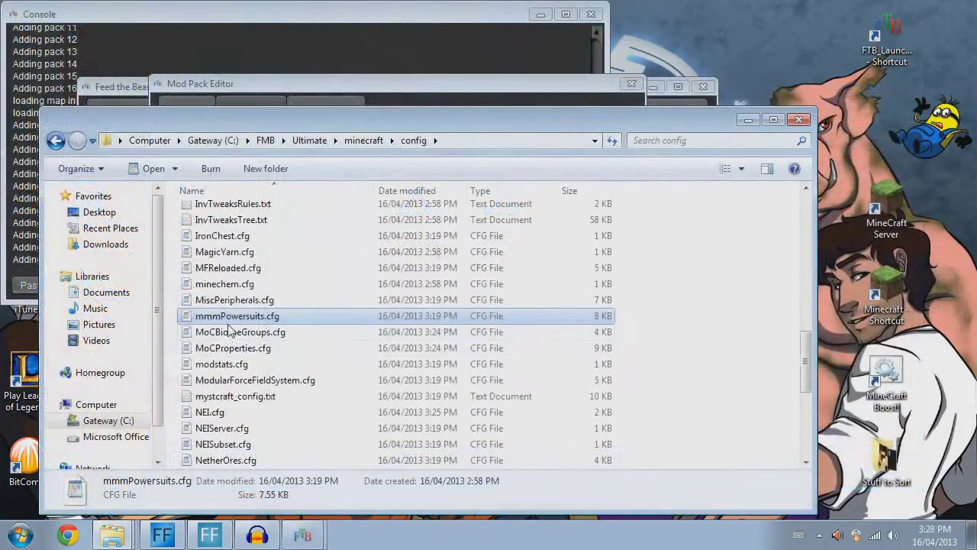
{"action": "left_click", "coordinate": [229, 336]}
{"action": "left_click", "coordinate": [234, 350], "text": "shift"}
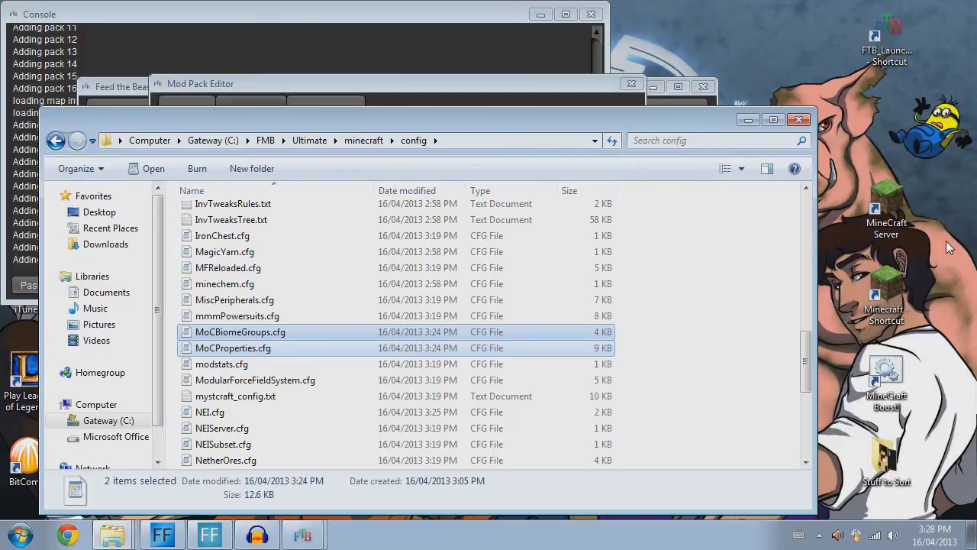
{"action": "left_click_drag", "start_coordinate": [947, 246], "coordinate": [947, 246]}
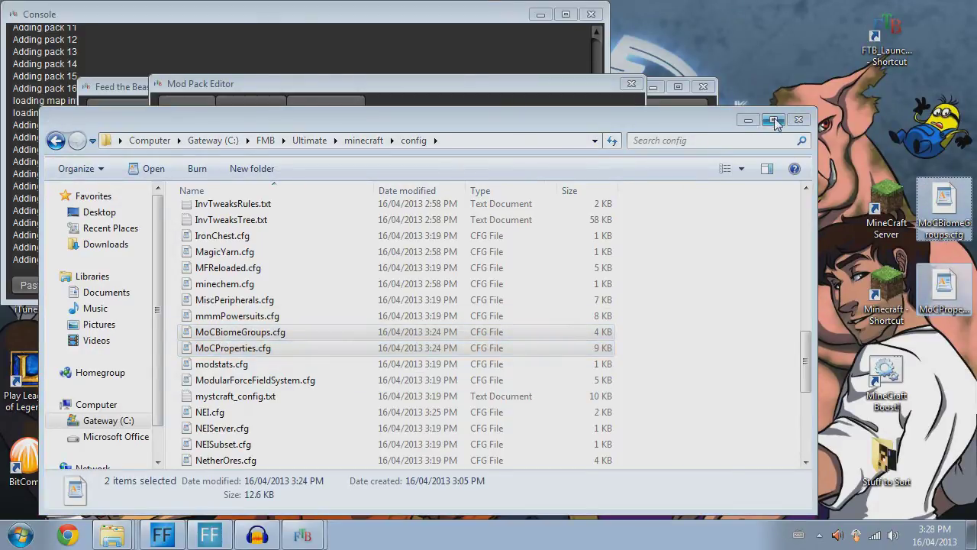
- Close the config folder, the Mod Pack Editor and the Feed the Beast Launcher
{"action": "left_click", "coordinate": [799, 121]}
{"action": "left_click", "coordinate": [631, 84]}
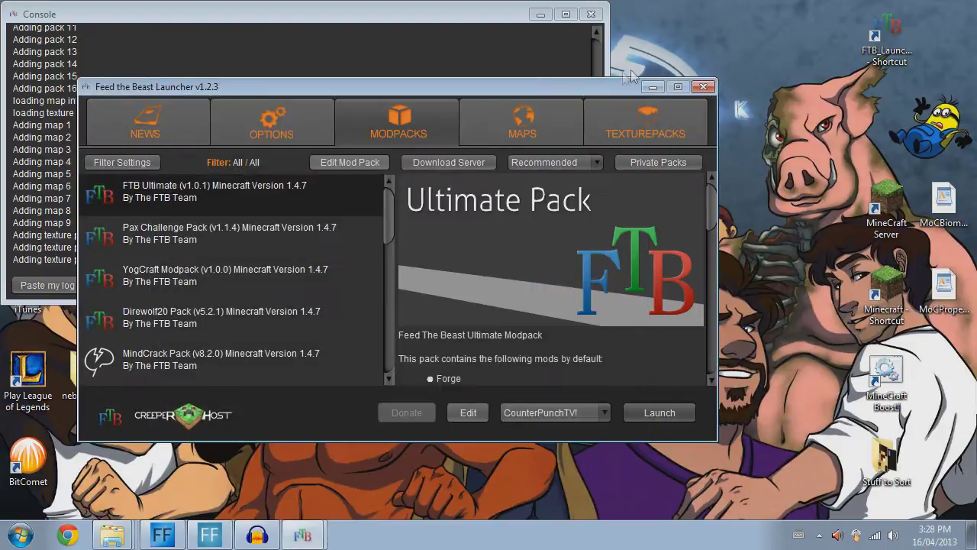
{"action": "left_click", "coordinate": [706, 87]}
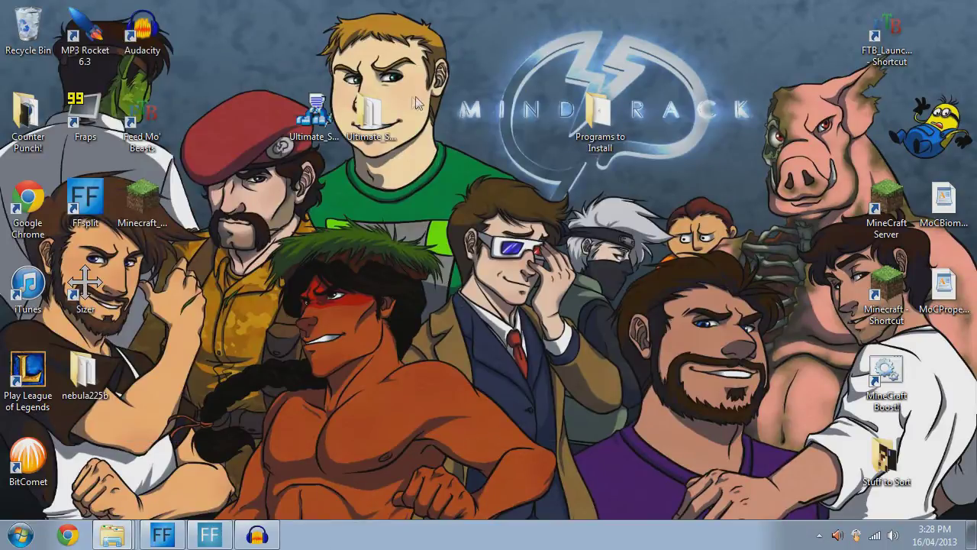
- Locate Ultimate_Server.zip on the desktop, reopen the Feed the Beast Launcher to view the FTB Ultimate modpack page, and close it
{"action": "left_click", "coordinate": [329, 113]}
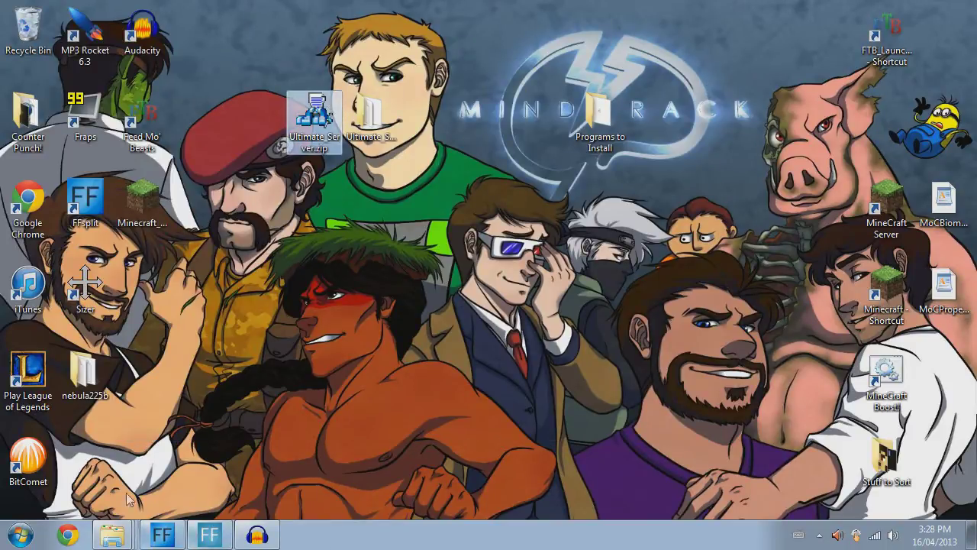
{"action": "left_click", "coordinate": [142, 121]}
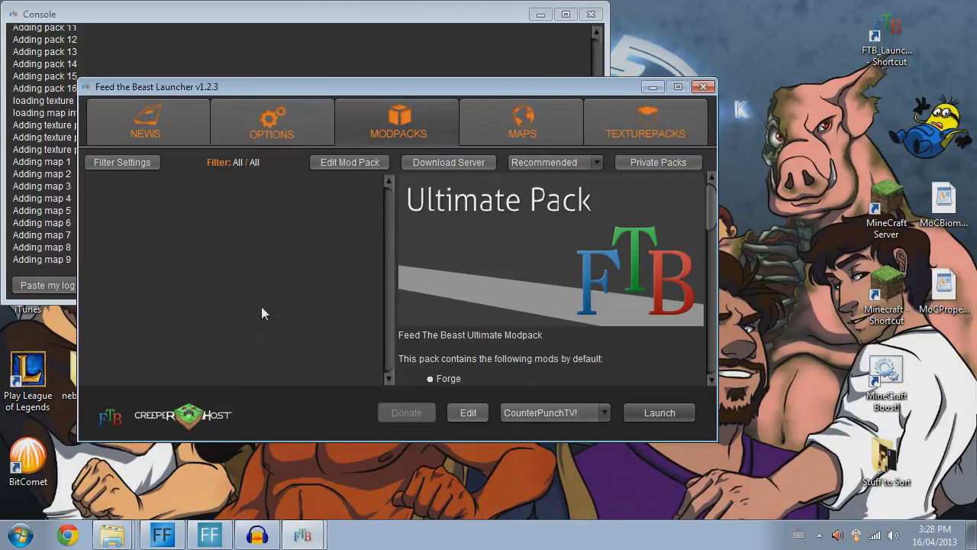
{"action": "left_click", "coordinate": [705, 85]}
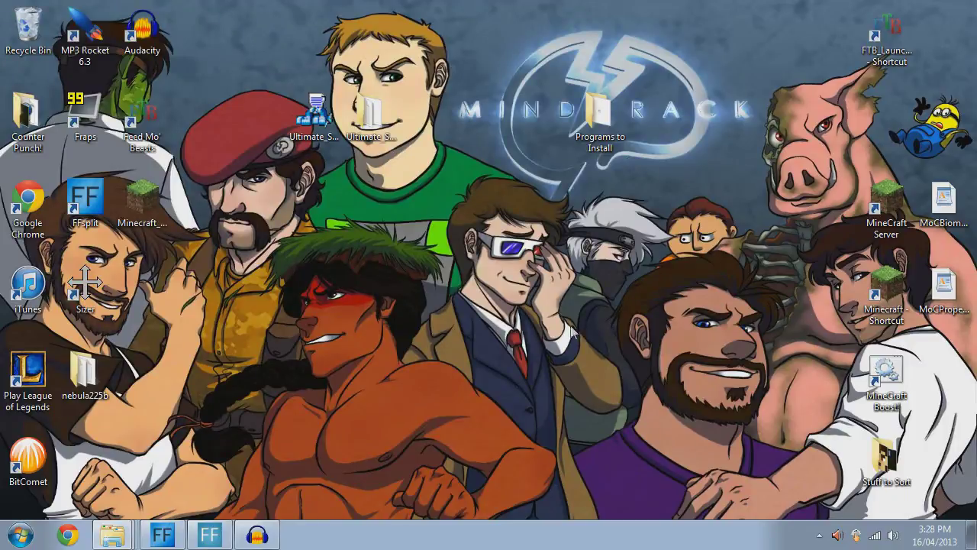
- Open the Ultimate_Server mods folder and the Programs to Install folder, and arrange both windows so their files are accessible
{"action": "double_click", "coordinate": [372, 113]}
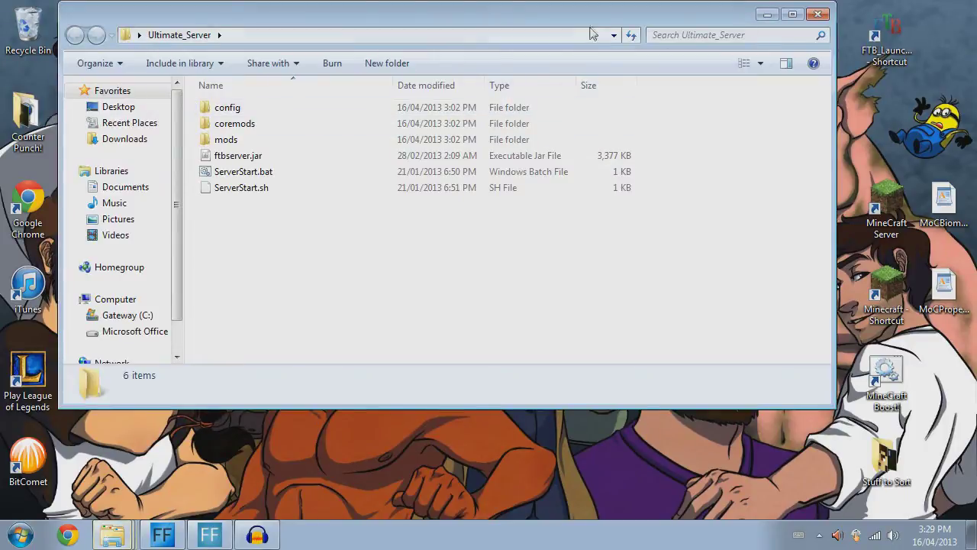
{"action": "left_click_drag", "start_coordinate": [605, 22], "coordinate": [564, 136]}
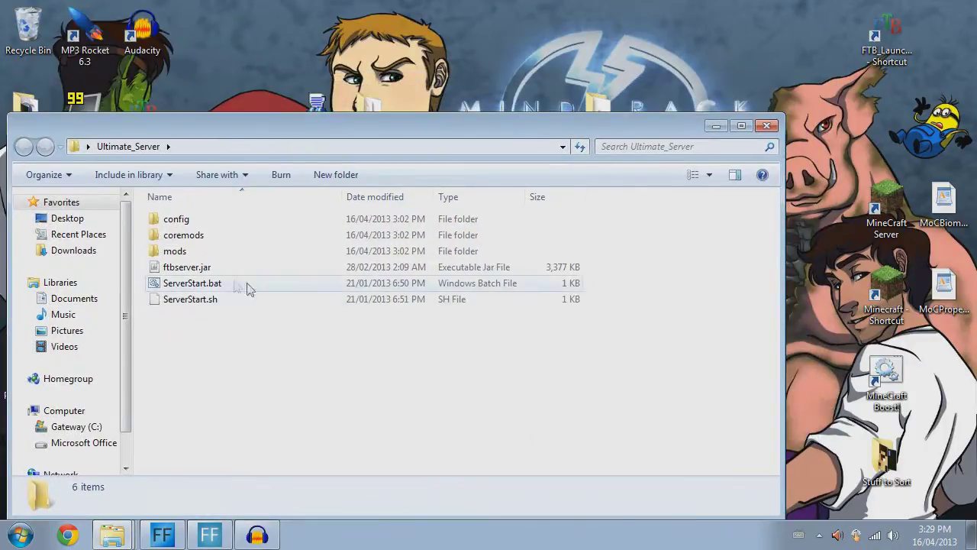
{"action": "double_click", "coordinate": [171, 252]}
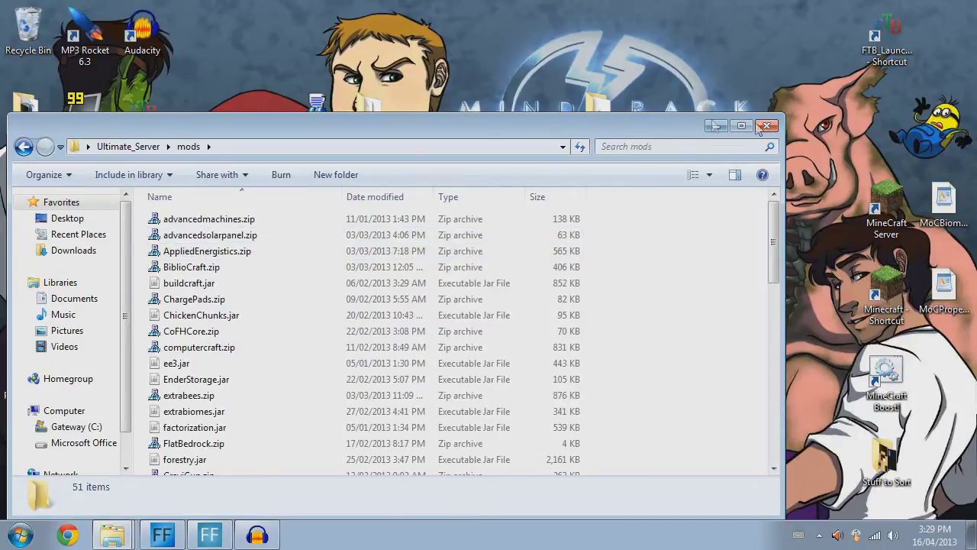
{"action": "left_click_drag", "start_coordinate": [596, 125], "coordinate": [609, 163]}
{"action": "double_click", "coordinate": [602, 121]}
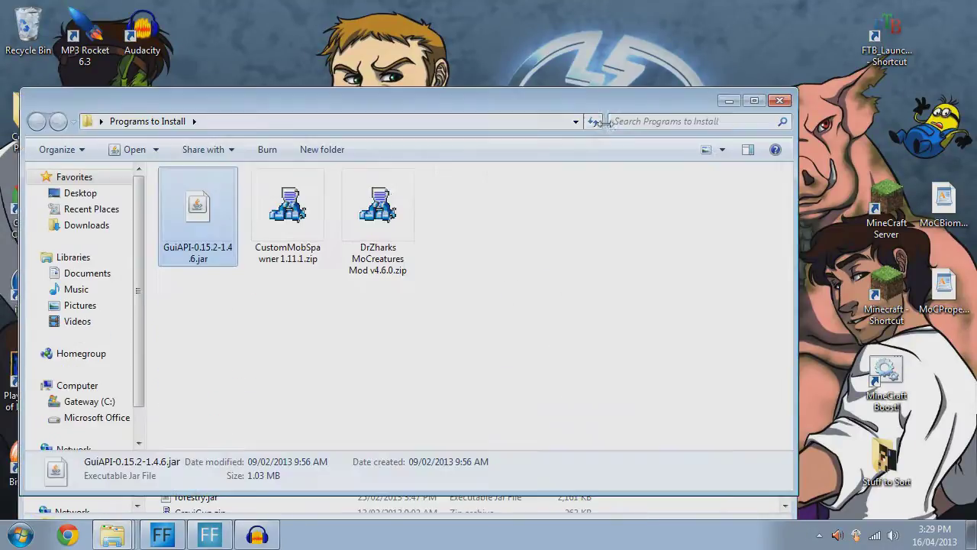
{"action": "left_click_drag", "start_coordinate": [509, 97], "coordinate": [709, 10]}
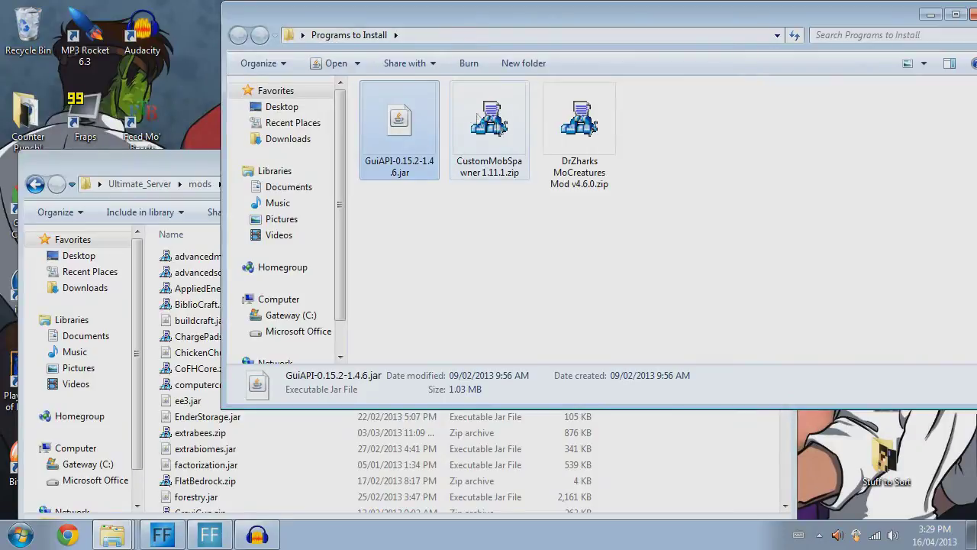
- Move CustomMobSpawner 1.11.1.zip and DrZharks MoCreatures Mod v4.6.0.zip into the server's mods folder, and minimize the Programs to Install window
{"action": "left_click", "coordinate": [493, 112]}
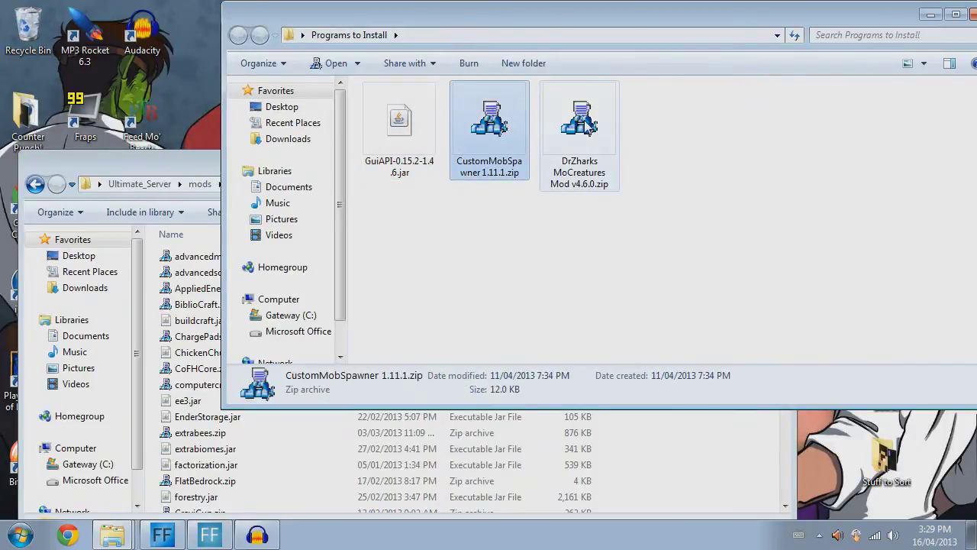
{"action": "left_click", "coordinate": [585, 131], "text": "ctrl"}
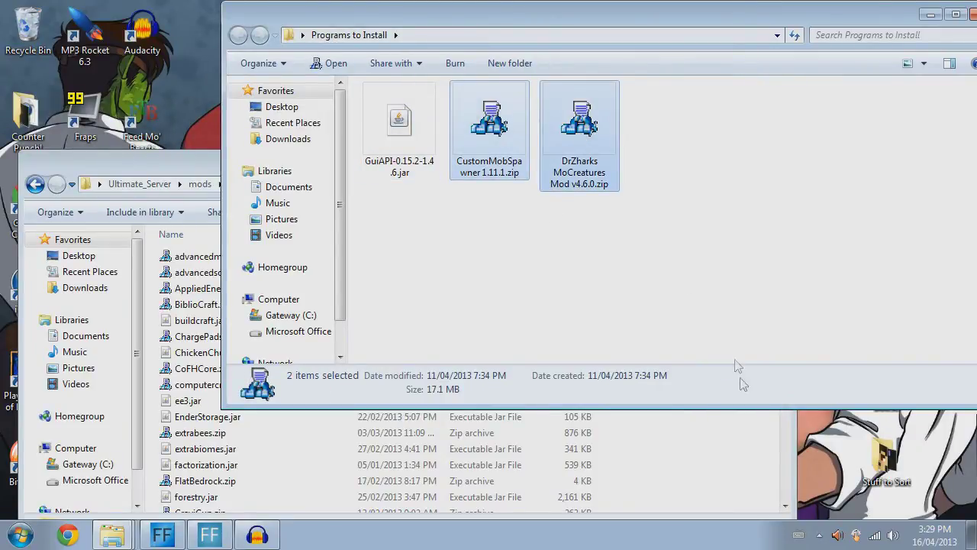
{"action": "left_click_drag", "start_coordinate": [740, 378], "coordinate": [700, 495]}
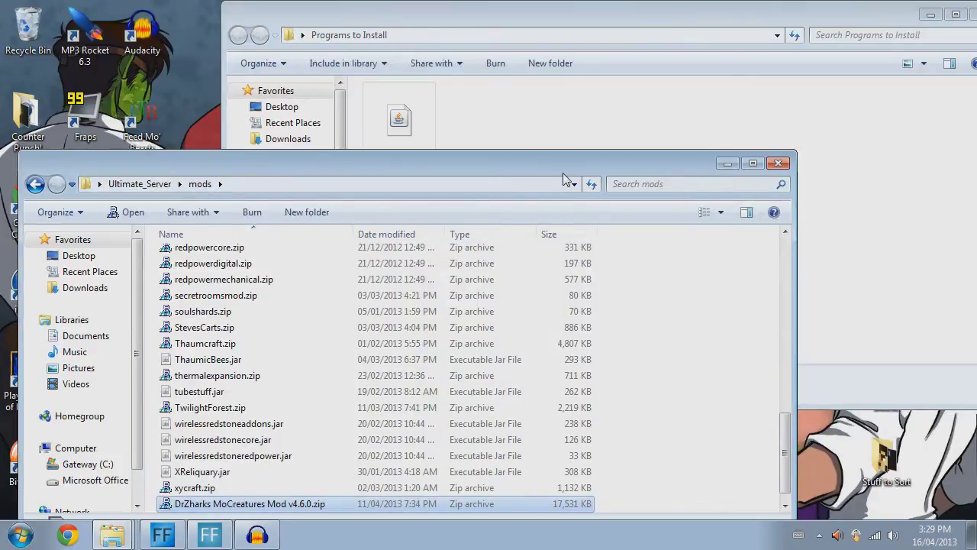
{"action": "left_click_drag", "start_coordinate": [565, 178], "coordinate": [586, 102]}
{"action": "left_click", "coordinate": [869, 231]}
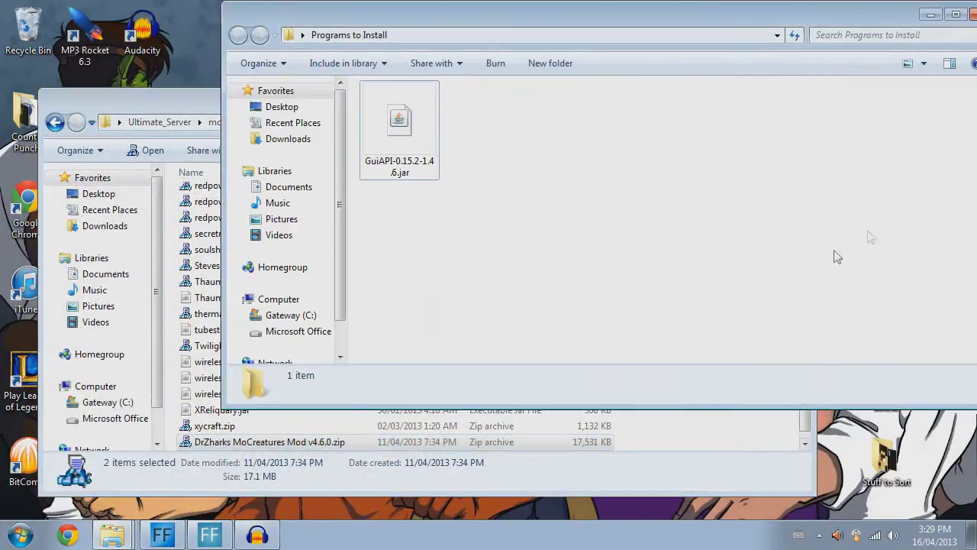
{"action": "left_click", "coordinate": [932, 16]}
- Return to the Ultimate_Server folder, open its config folder and check the files around mmmPowersuits.cfg
{"action": "left_click", "coordinate": [55, 123]}
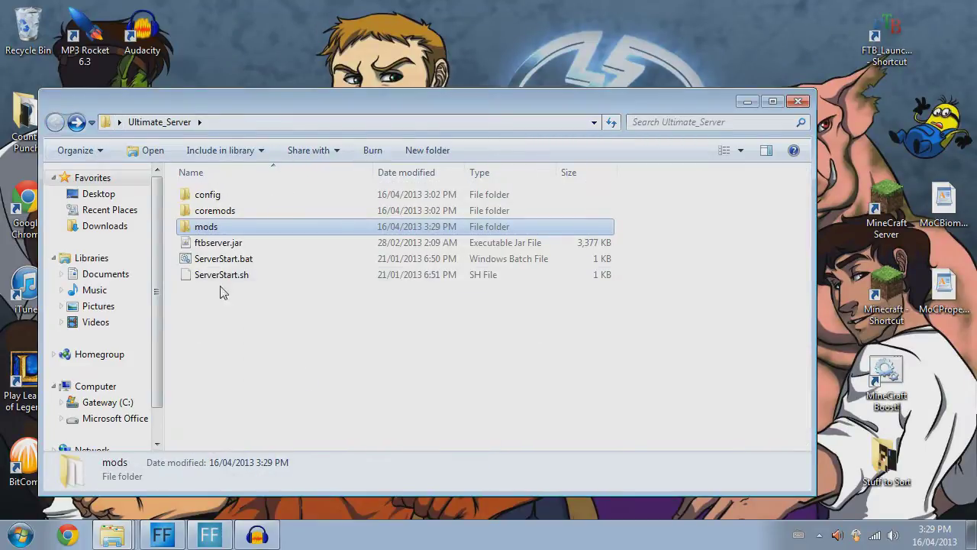
{"action": "double_click", "coordinate": [221, 198]}
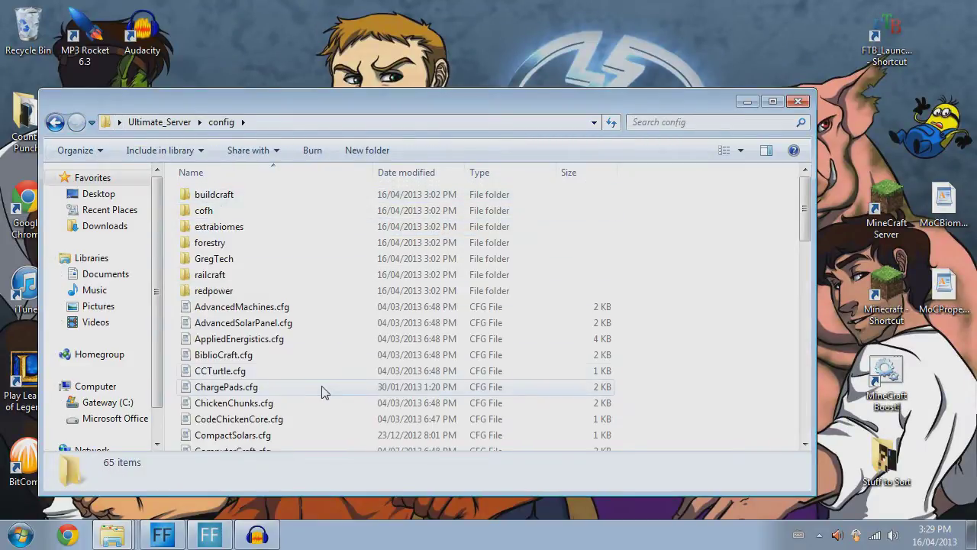
{"action": "scroll", "coordinate": [323, 393], "scroll_direction": "down", "scroll_amount": 6}
{"action": "scroll", "coordinate": [319, 393], "scroll_direction": "down", "scroll_amount": 5}
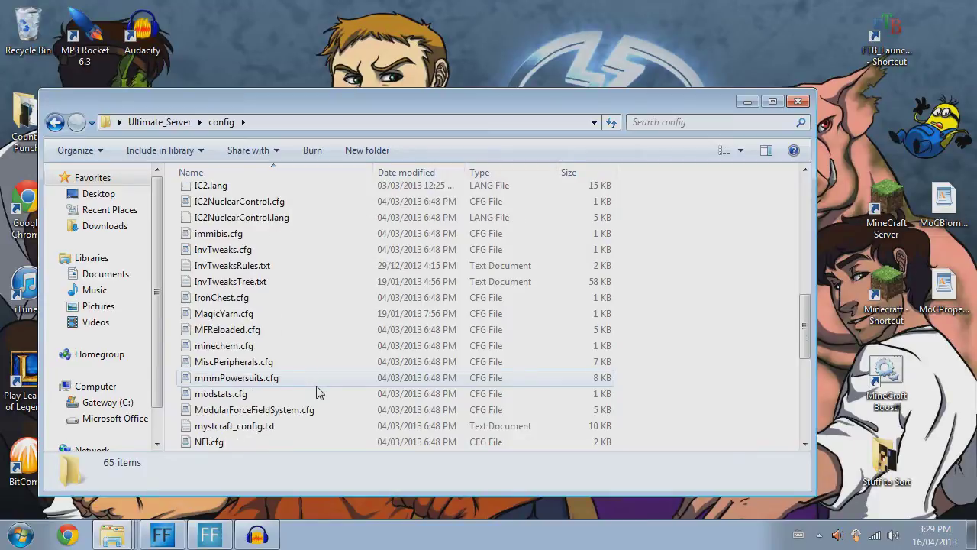
{"action": "scroll", "coordinate": [313, 420], "scroll_direction": "up", "scroll_amount": 1}
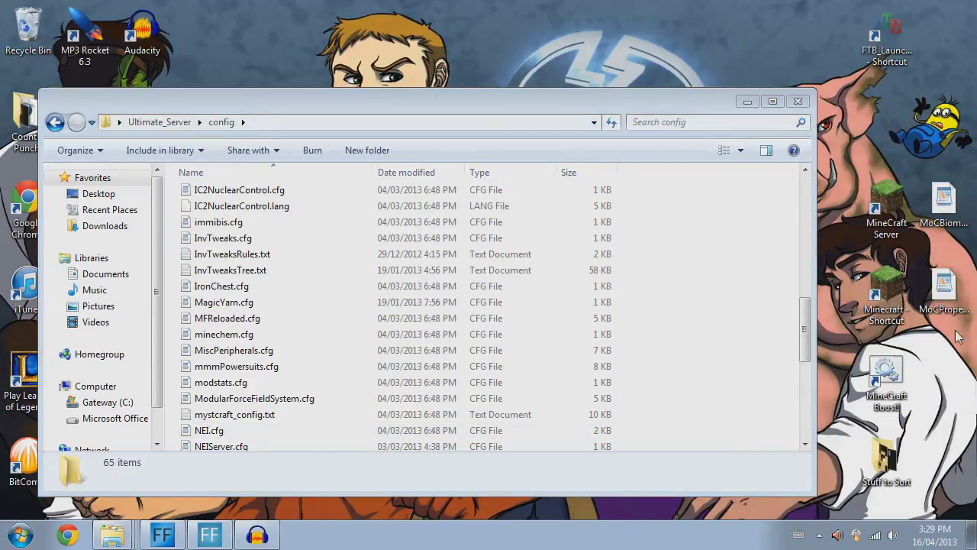
- Copy MoCBiomeGroups.cfg and MoCProperties.cfg from the desktop into the Ultimate_Server config folder
{"action": "left_click", "coordinate": [933, 221]}
{"action": "left_click", "coordinate": [944, 313]}
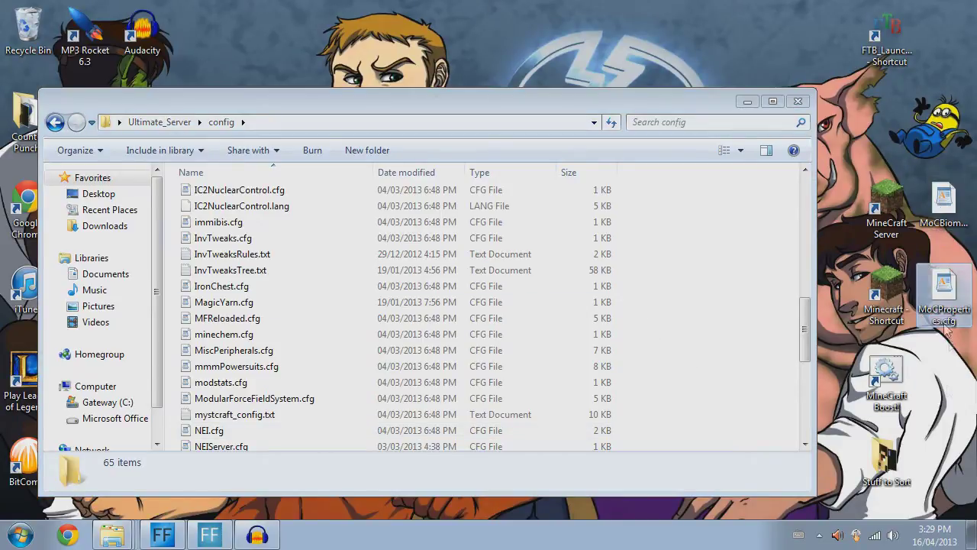
{"action": "left_click", "coordinate": [951, 202]}
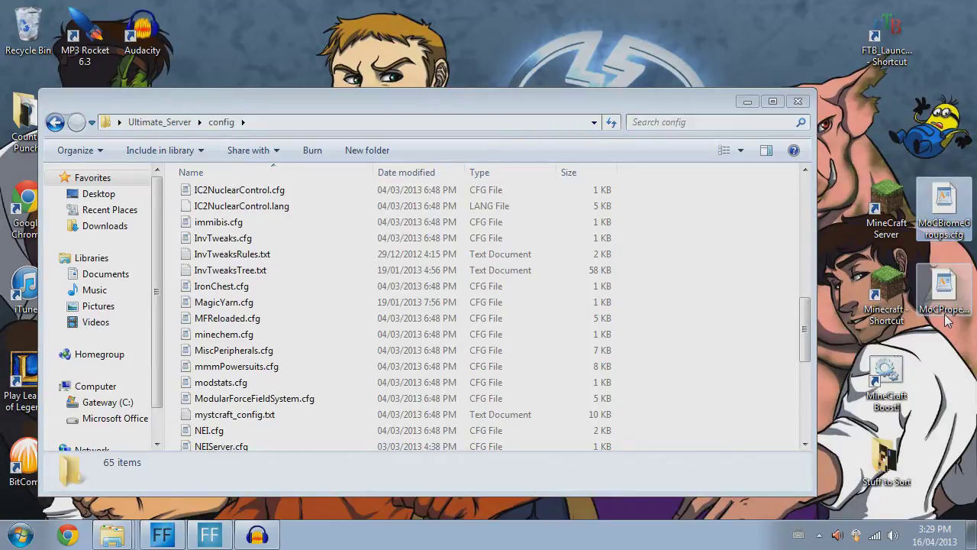
{"action": "left_click", "coordinate": [945, 311]}
{"action": "left_click", "coordinate": [946, 223]}
{"action": "left_click", "coordinate": [945, 284]}
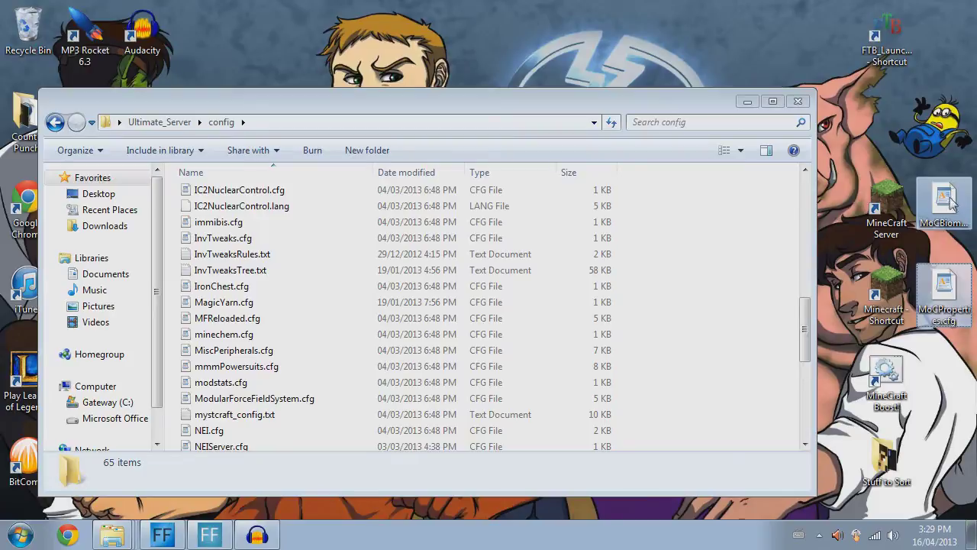
{"action": "left_click", "coordinate": [947, 203]}
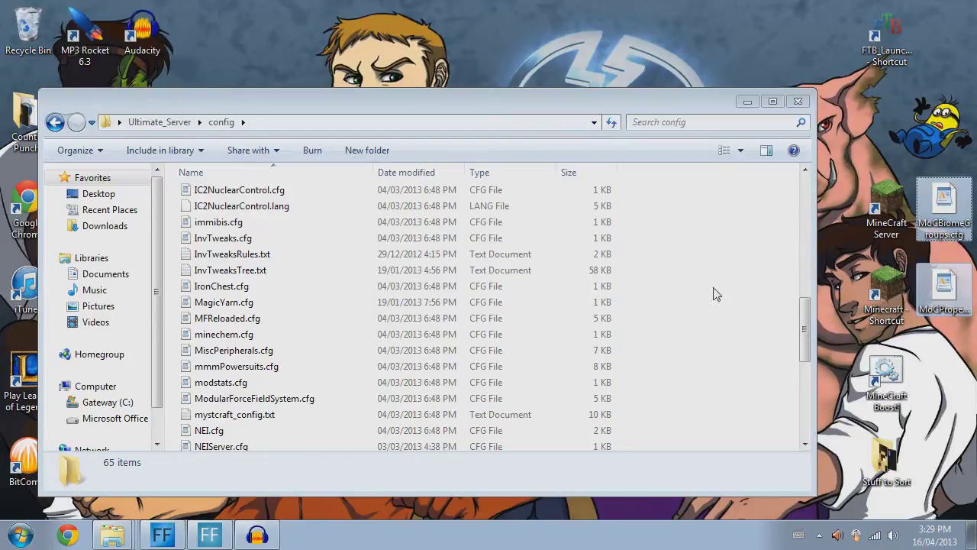
{"action": "key", "text": "ctrl+v"}
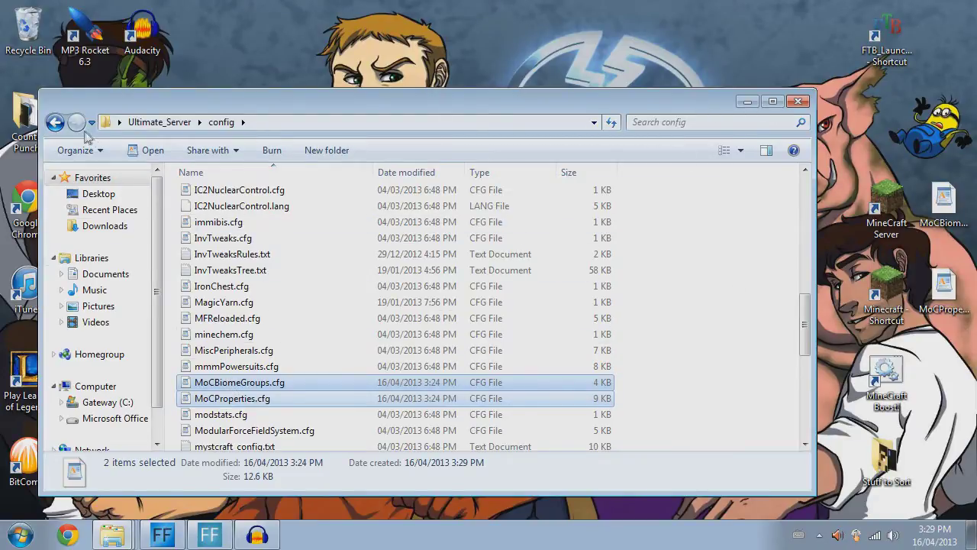
- Return to the Ultimate_Server folder, launch the server with ServerStart.bat, and review its startup log
{"action": "left_click", "coordinate": [55, 122]}
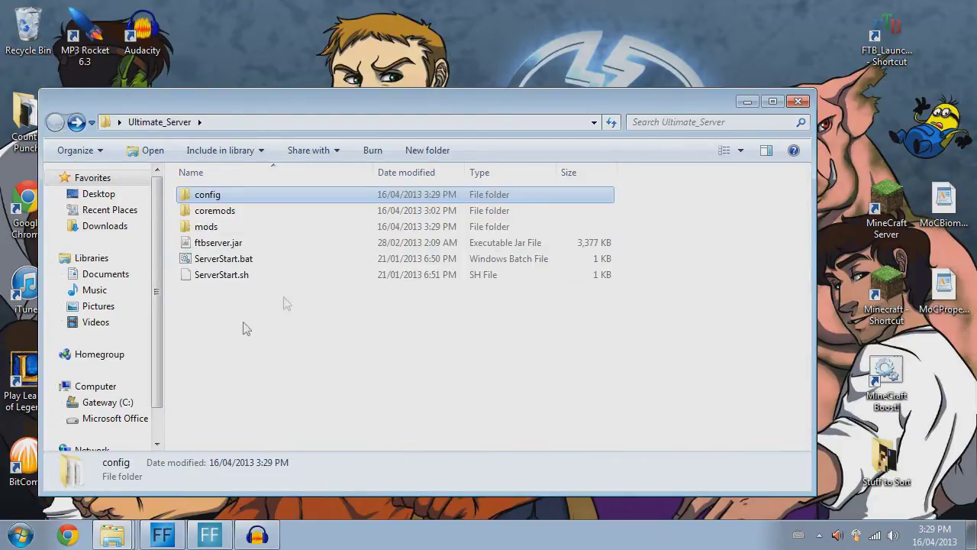
{"action": "double_click", "coordinate": [228, 261]}
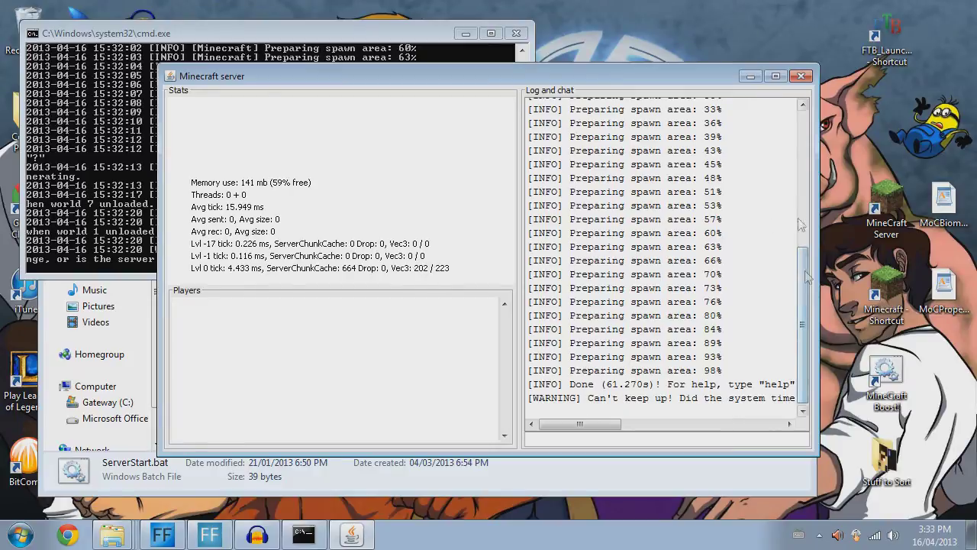
{"action": "left_click_drag", "start_coordinate": [803, 324], "coordinate": [808, 151]}
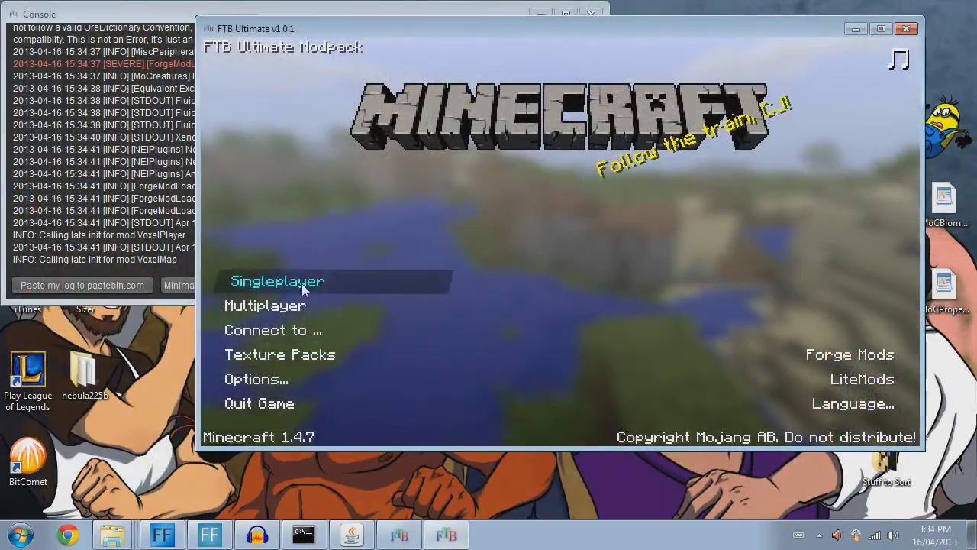
- Open the multiplayer server list in FTB Ultimate and check the error entries in the game's console log
{"action": "left_click", "coordinate": [294, 315]}
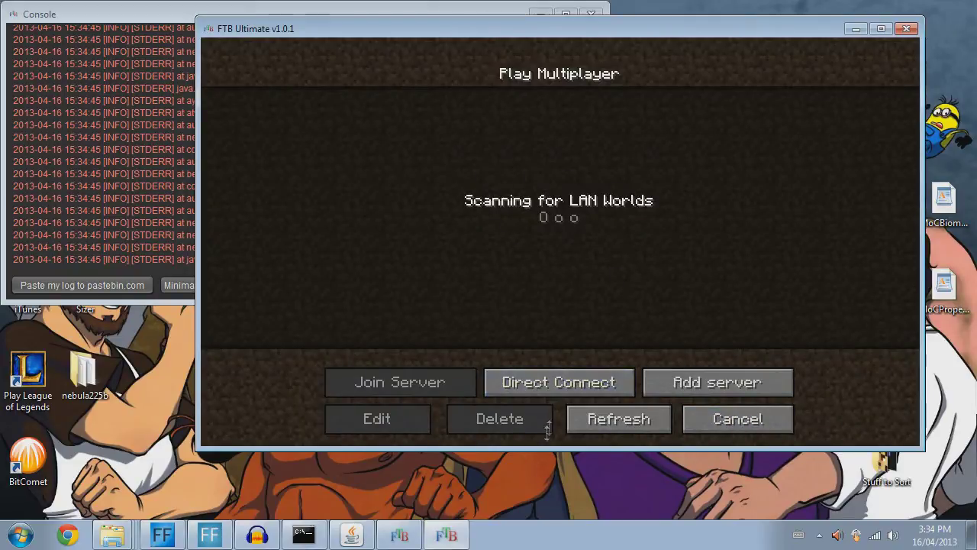
{"action": "left_click", "coordinate": [310, 11]}
{"action": "scroll", "coordinate": [595, 197], "scroll_direction": "up", "scroll_amount": 5}
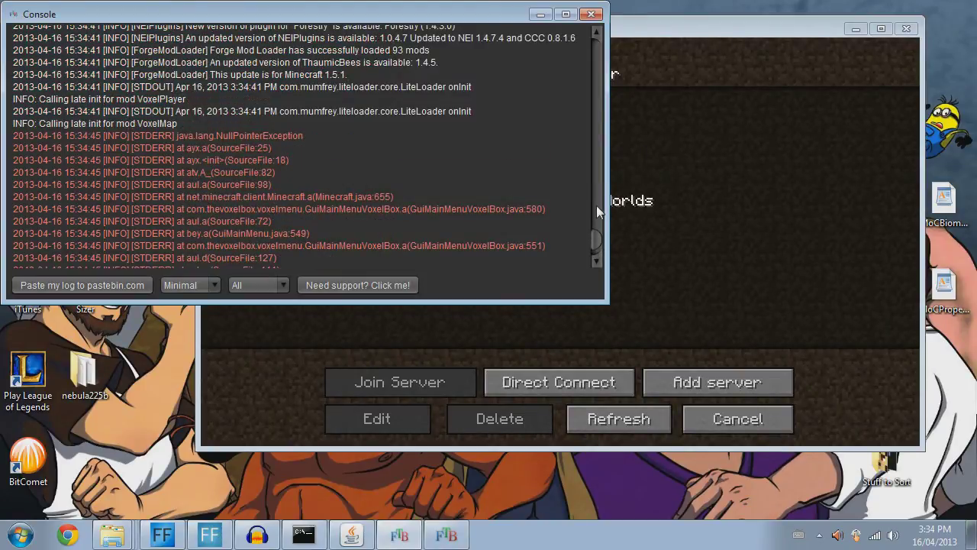
{"action": "left_click_drag", "start_coordinate": [598, 233], "coordinate": [597, 299]}
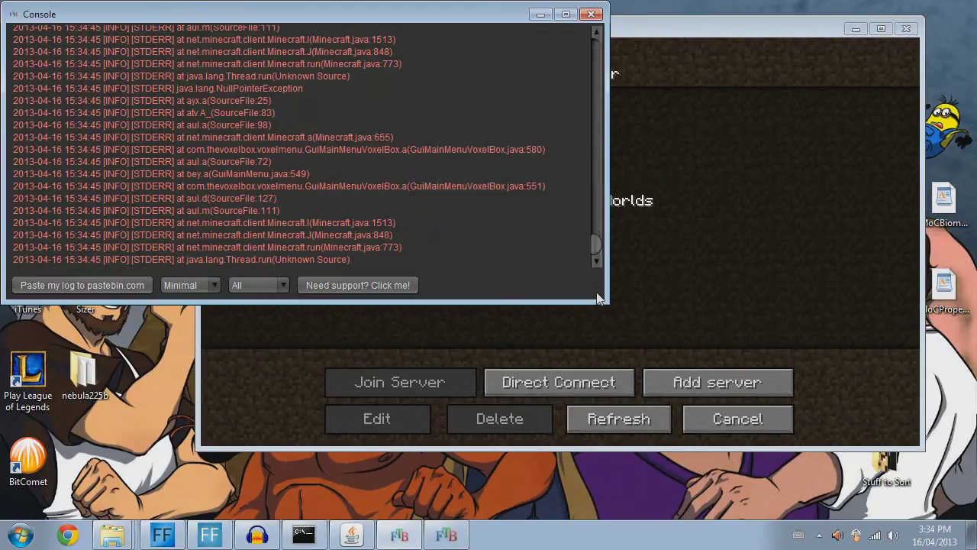
{"action": "left_click", "coordinate": [679, 254]}
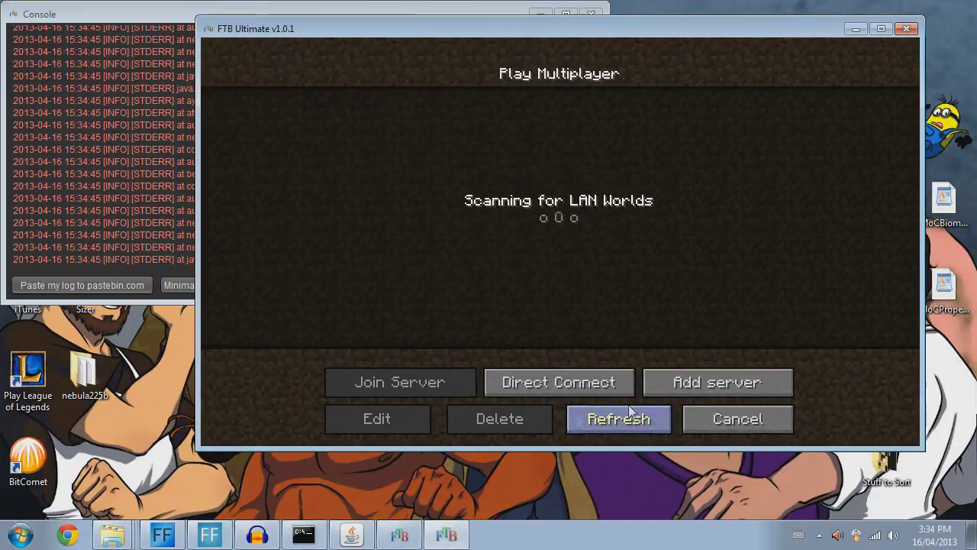
- Add a server entry with the address 127.0.0.1 to the multiplayer list and join that server
{"action": "left_click", "coordinate": [695, 384]}
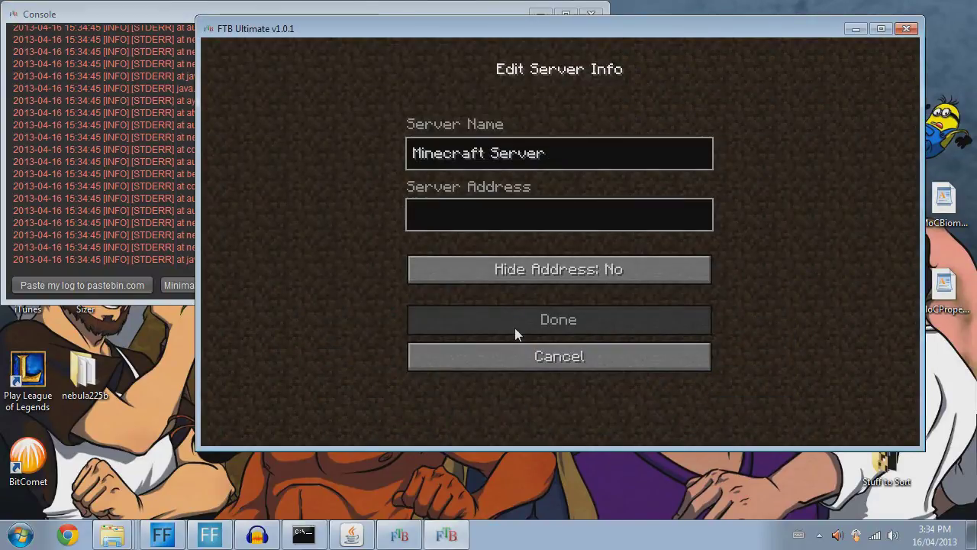
{"action": "left_click", "coordinate": [529, 213]}
{"action": "type", "text": "127"}
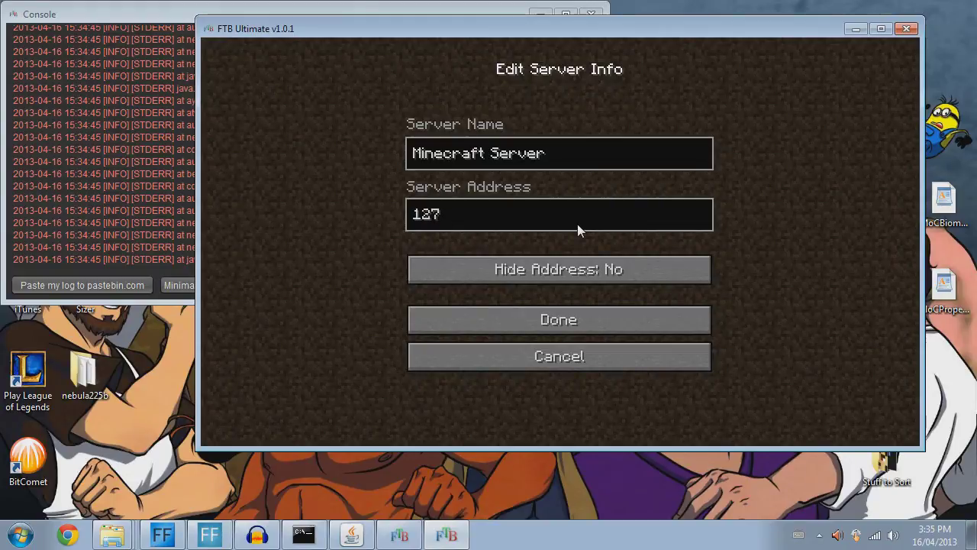
{"action": "type", "text": ".0.0.1"}
{"action": "left_click", "coordinate": [571, 323]}
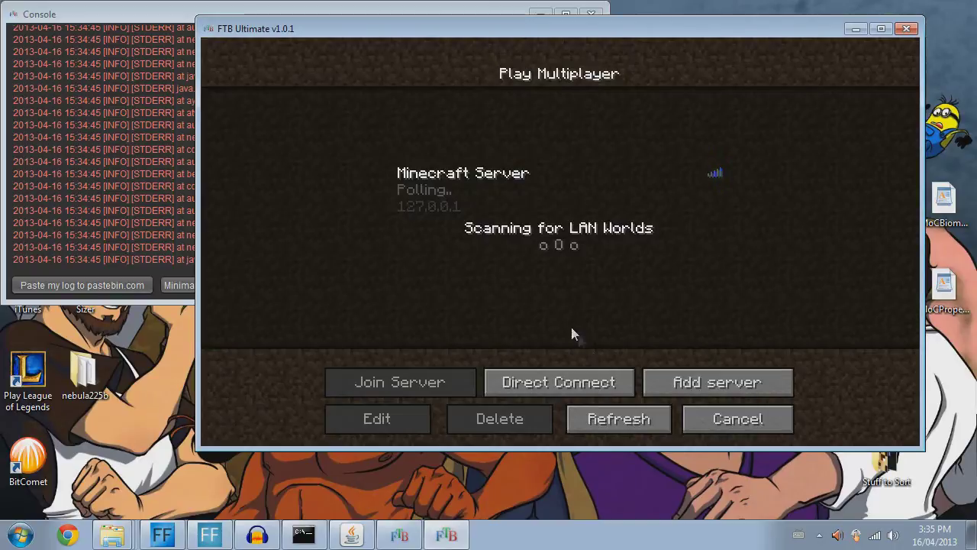
{"action": "left_click", "coordinate": [479, 183]}
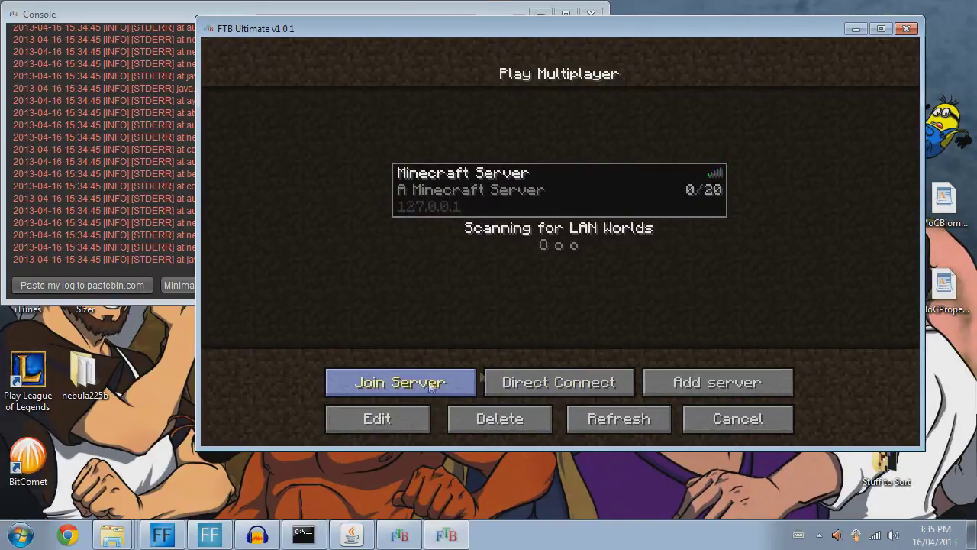
{"action": "double_click", "coordinate": [724, 187]}
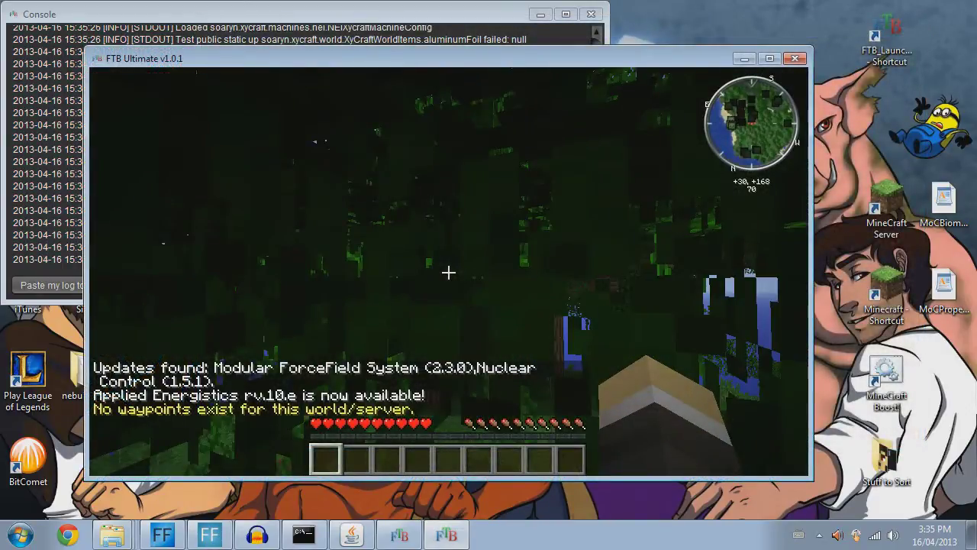
- Break through the leaves at the spawn point and walk through the forest to examine the server world for Mo' Creatures mobs
{"action": "left_click", "coordinate": [449, 272]}
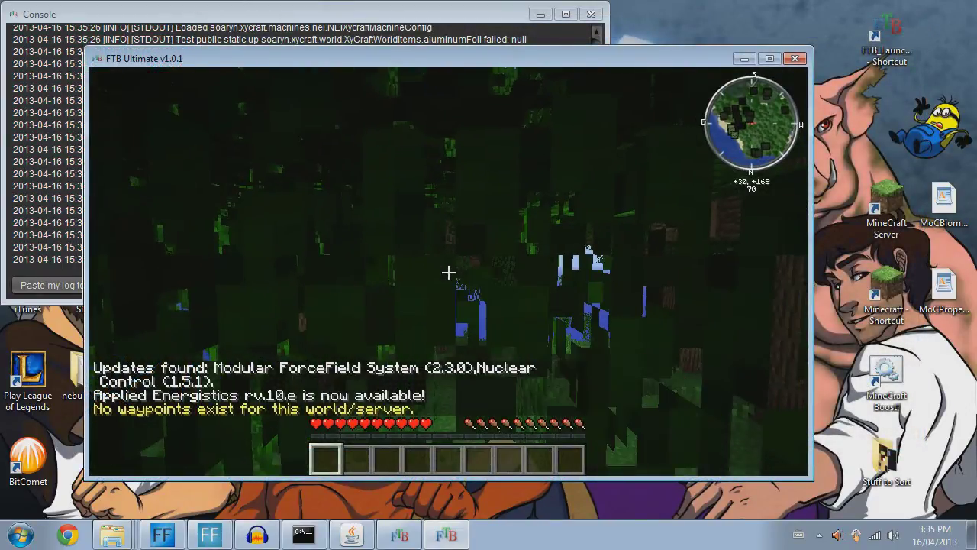
{"action": "left_click", "coordinate": [448, 272]}
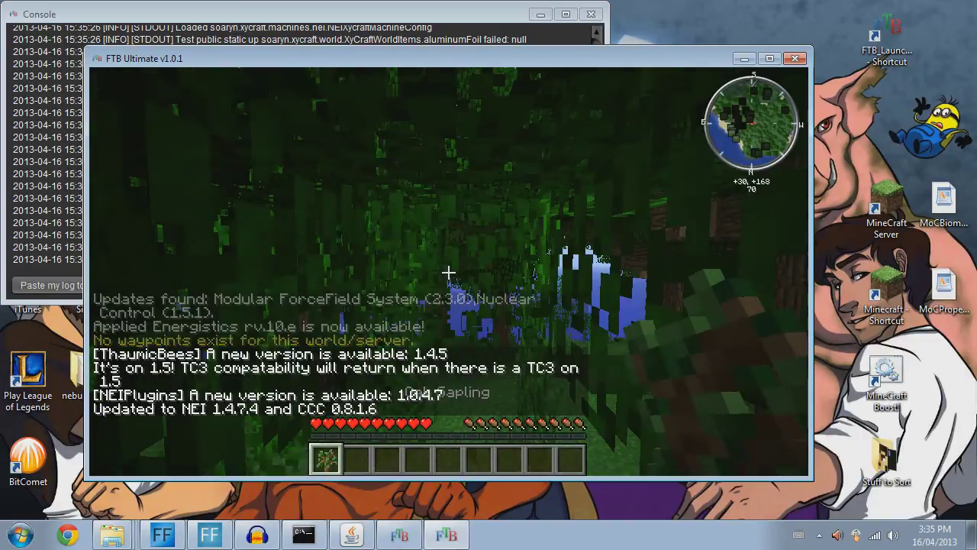
{"action": "key", "text": "w"}
{"action": "key", "text": "w"}
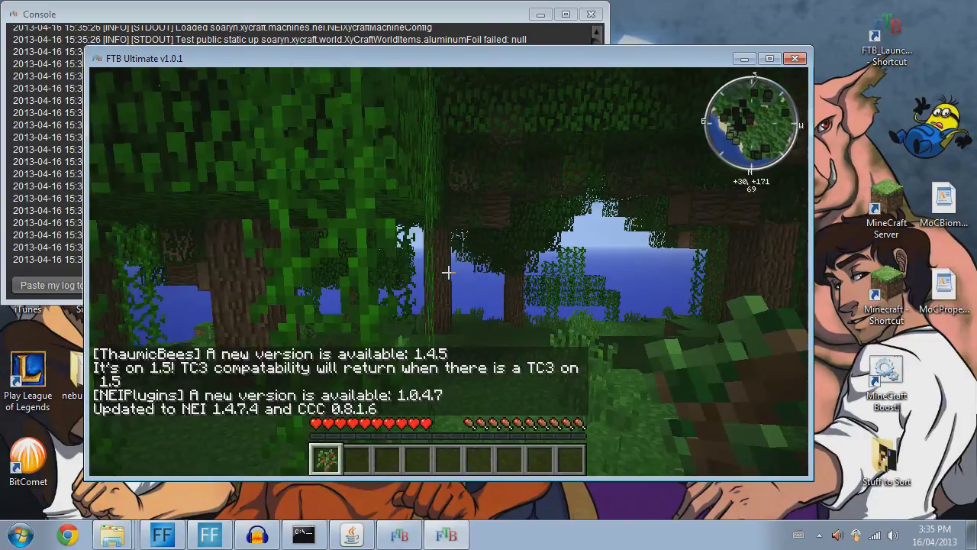
{"action": "key", "text": "w"}
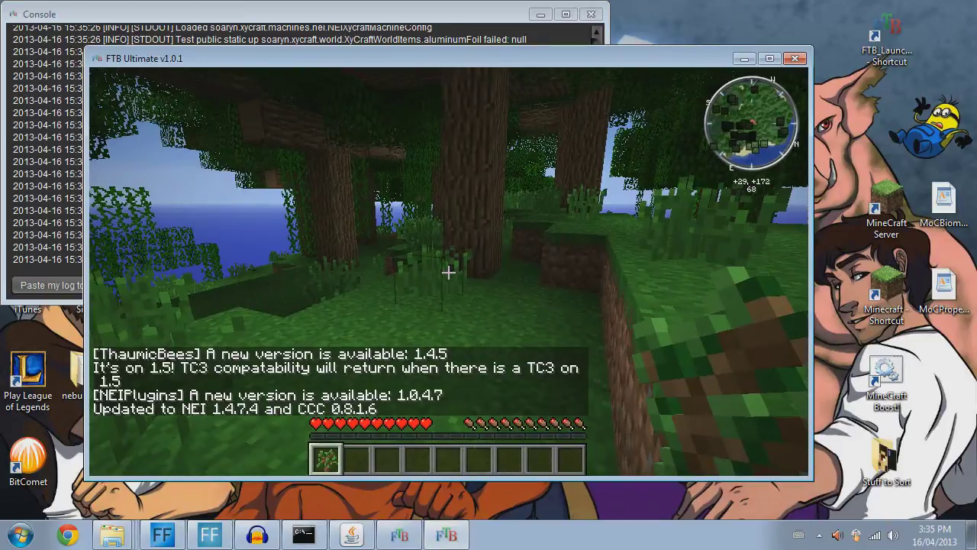
{"action": "key", "text": "w"}
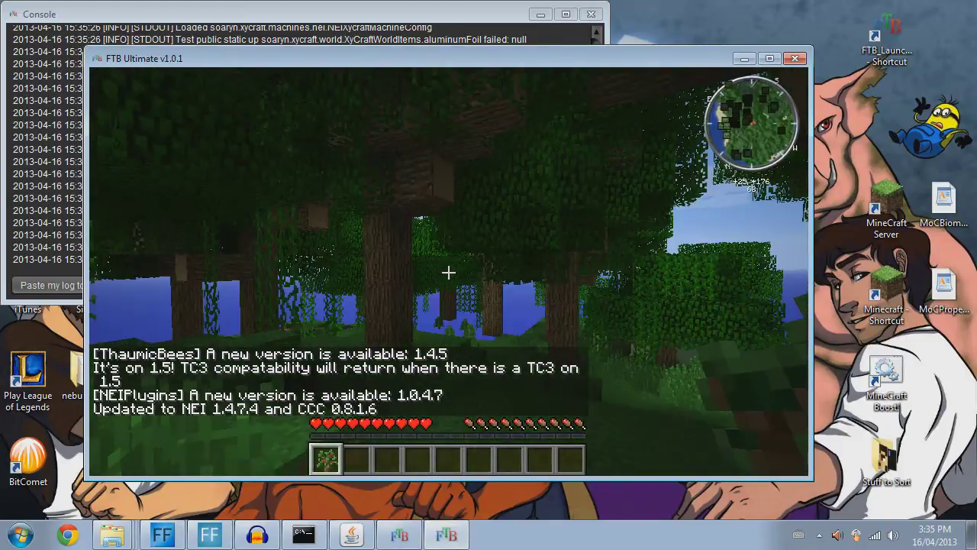
{"action": "key", "text": "w"}
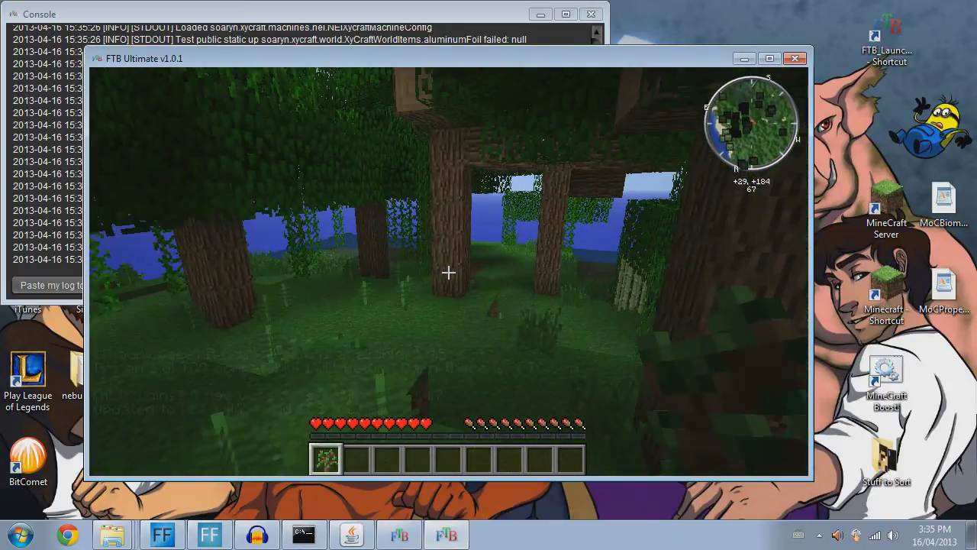
{"action": "key", "text": "w"}
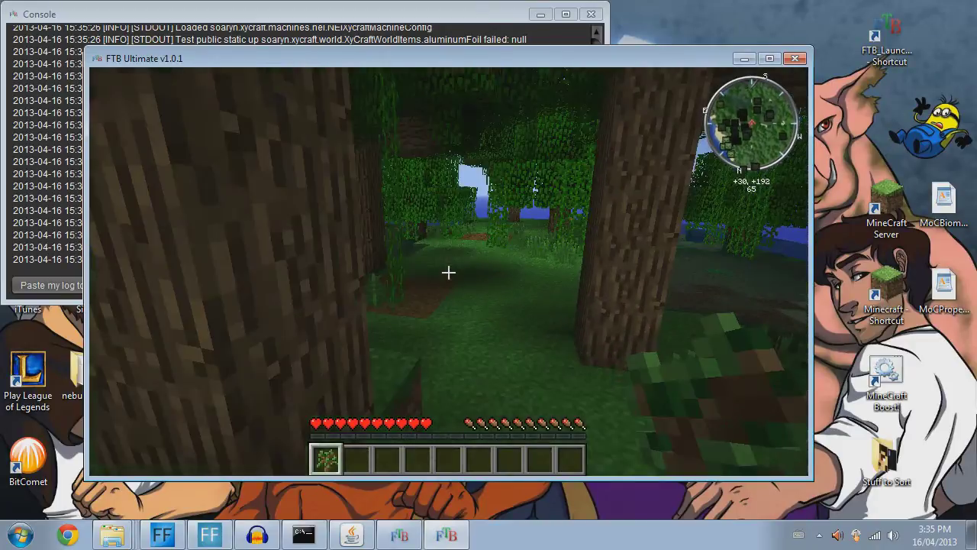
{"action": "key", "text": "w"}
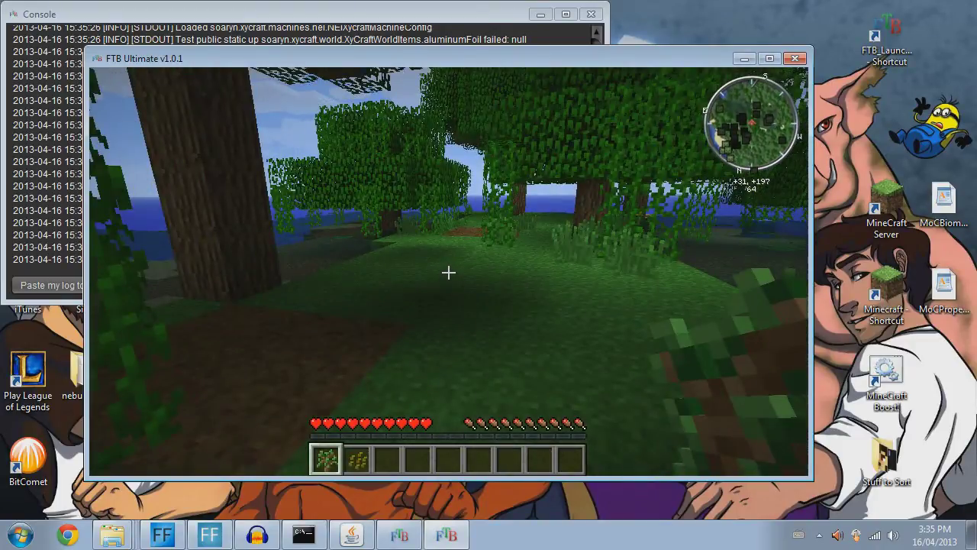
{"action": "key", "text": "w"}
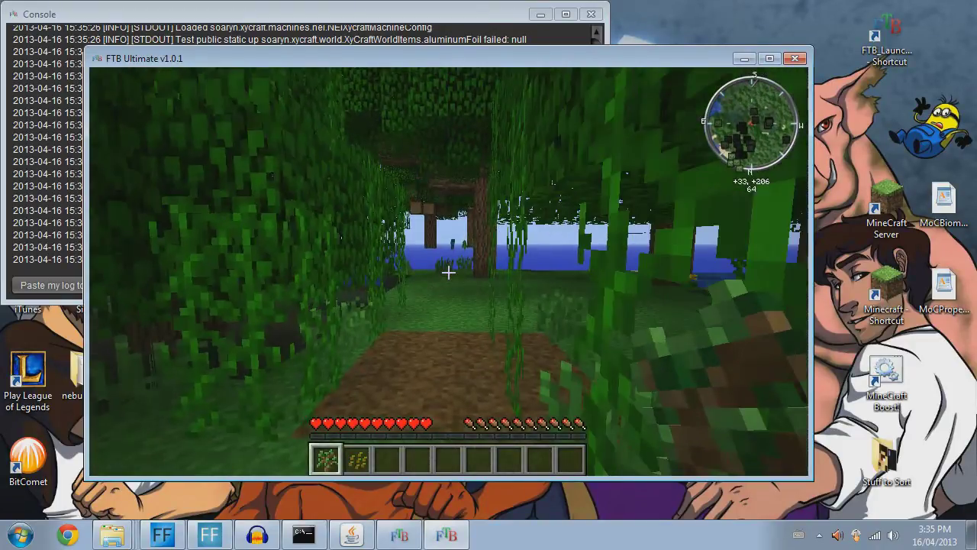
{"action": "key", "text": "w"}
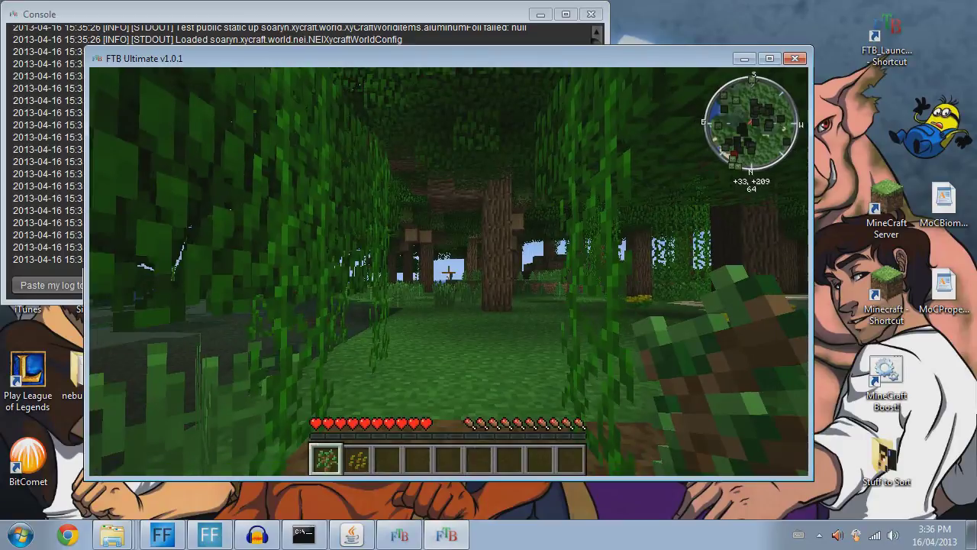
{"action": "key", "text": "w"}
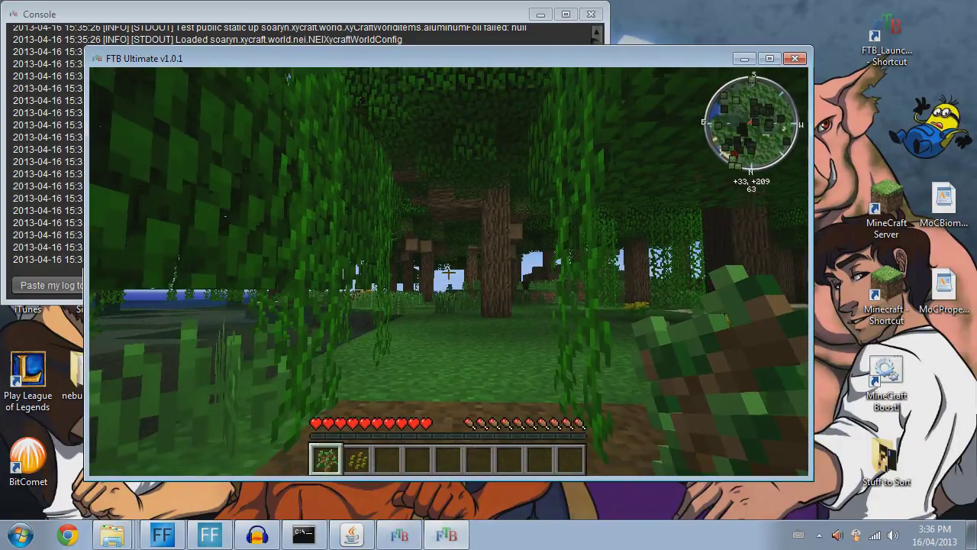